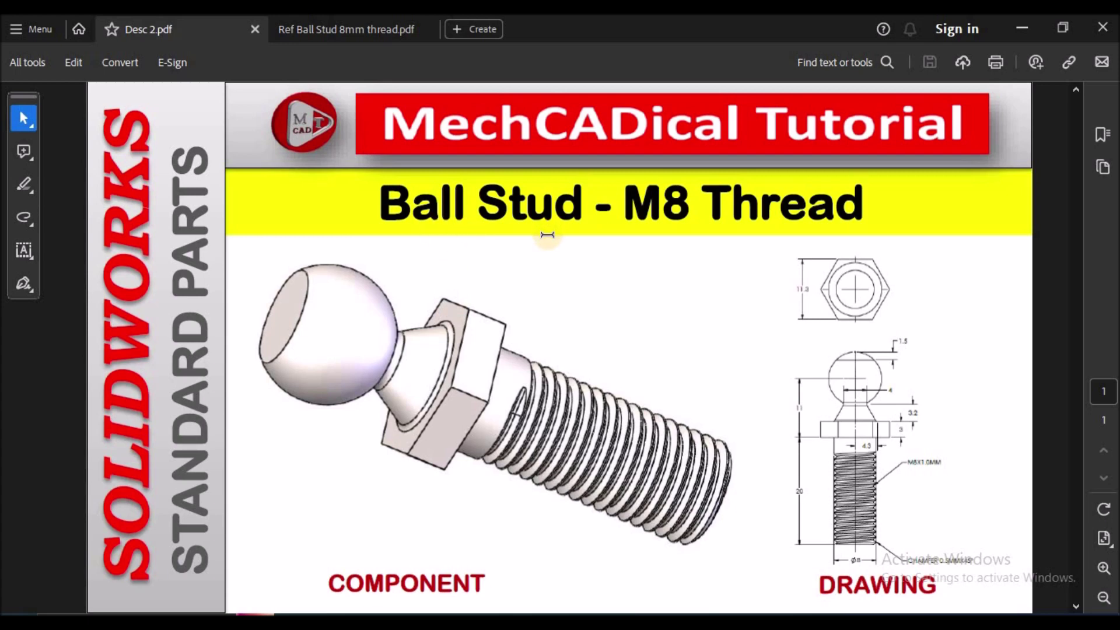
Review the reference drawing PDF, then bring up the finished ball stud model and orbit it.
left_click(354, 33)
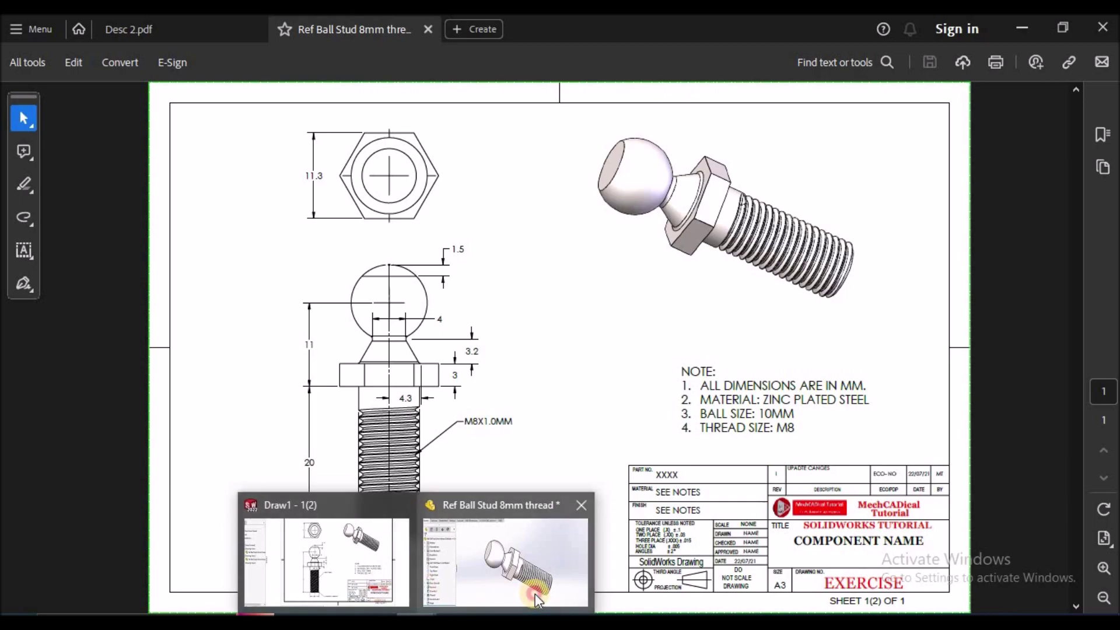
left_click(534, 594)
middle_click_drag(698, 297, 668, 379)
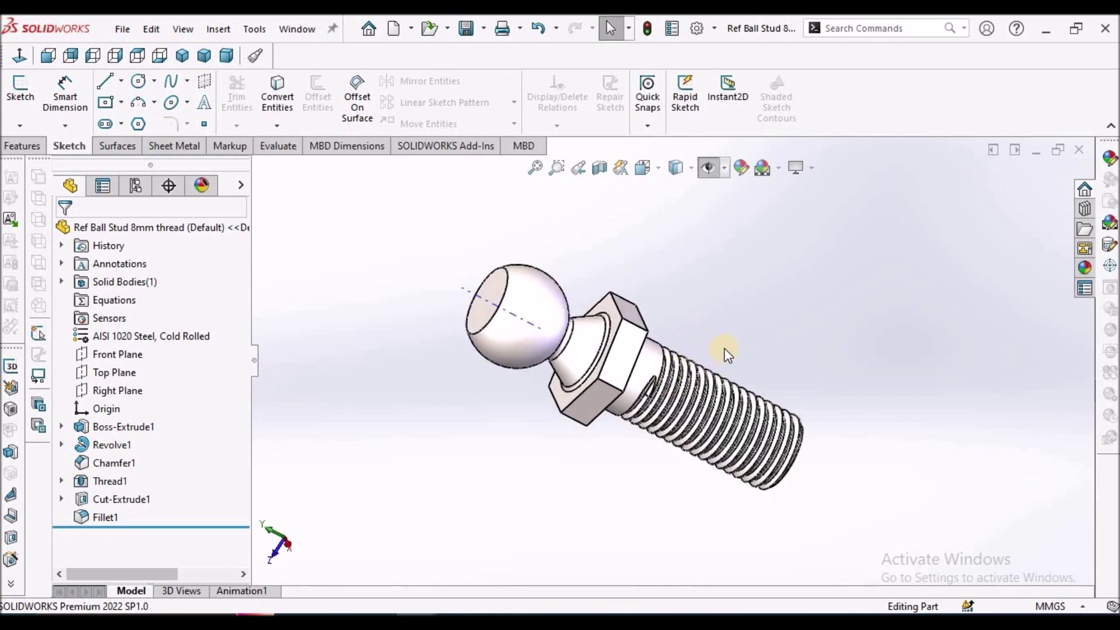
Set the model to Dimetric view and switch to the Ref Ball Stud drawing document.
left_click(233, 55)
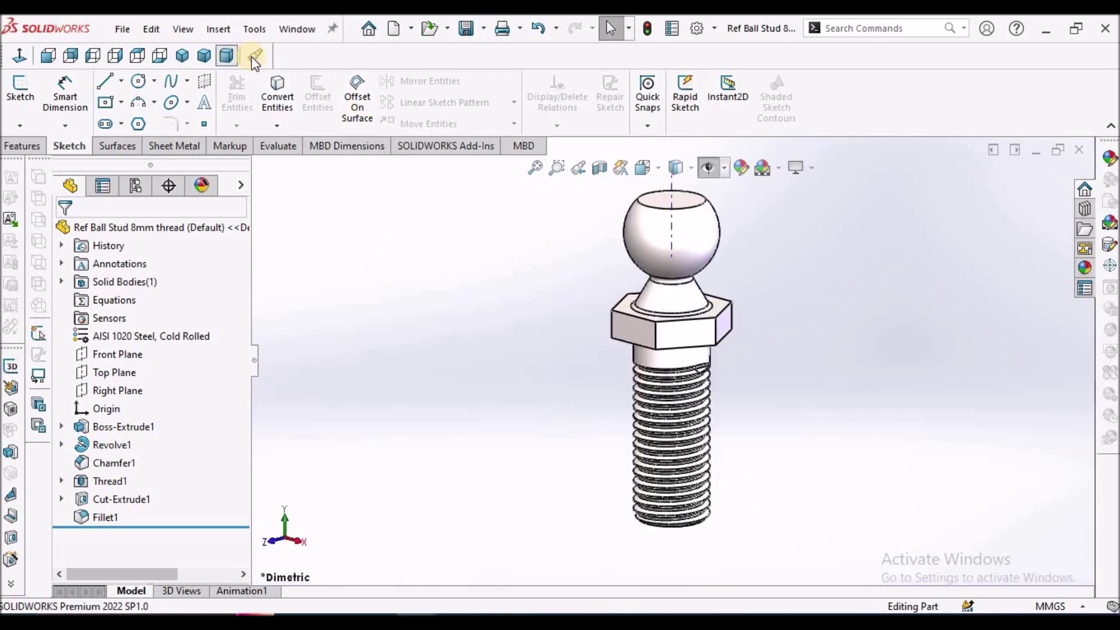
left_click(302, 33)
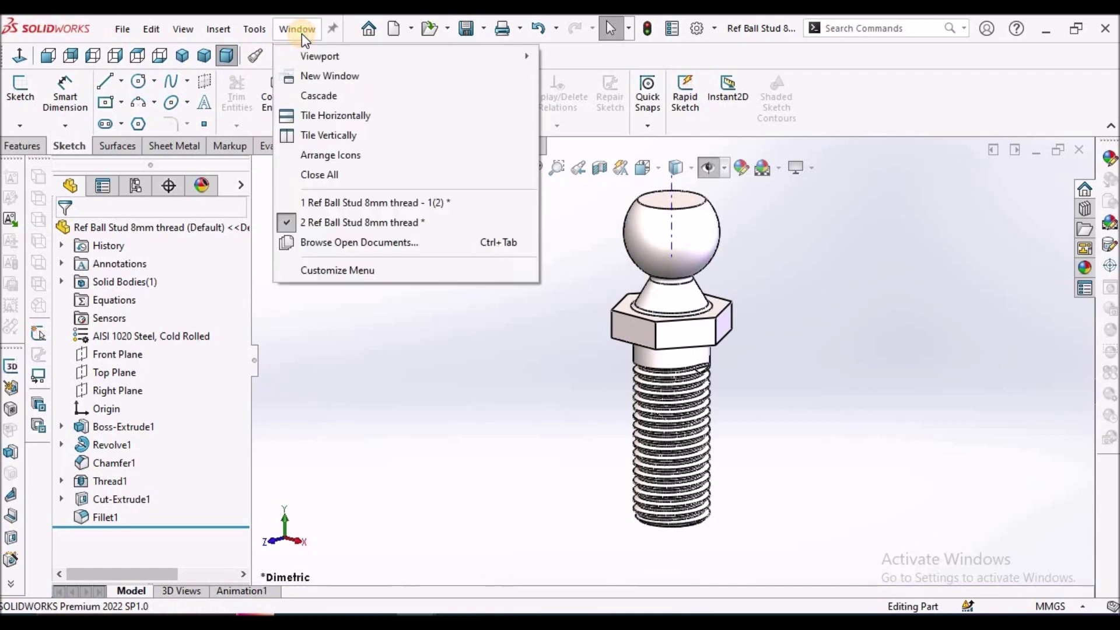
left_click(366, 204)
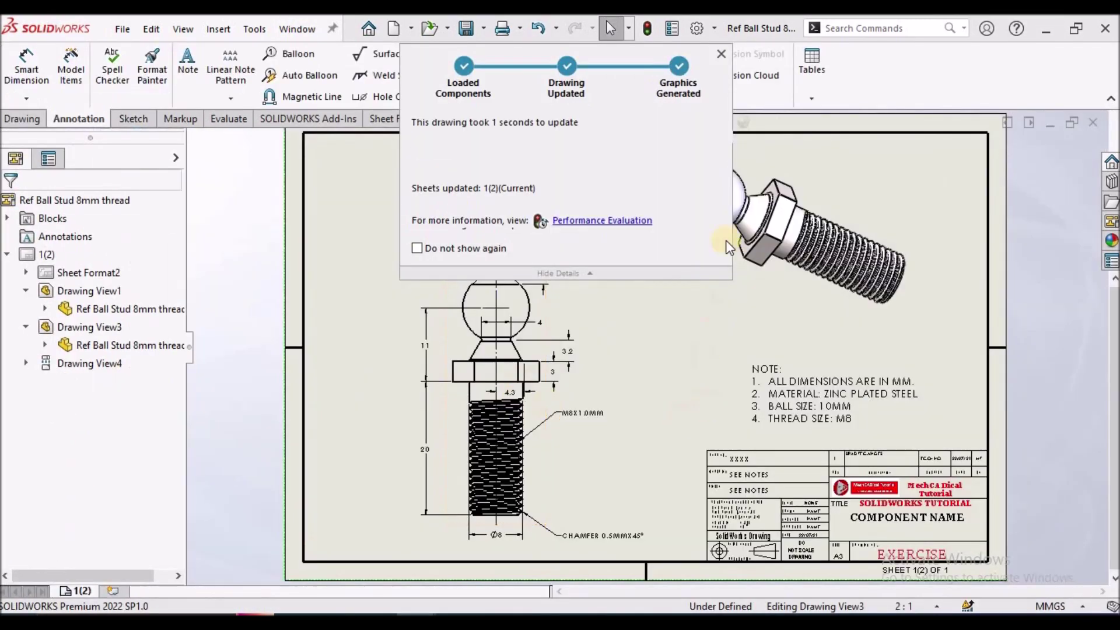
Zoom around the stud's 3D drawing view, fit the sheet, then return to the tutorial PDF.
left_click(561, 290)
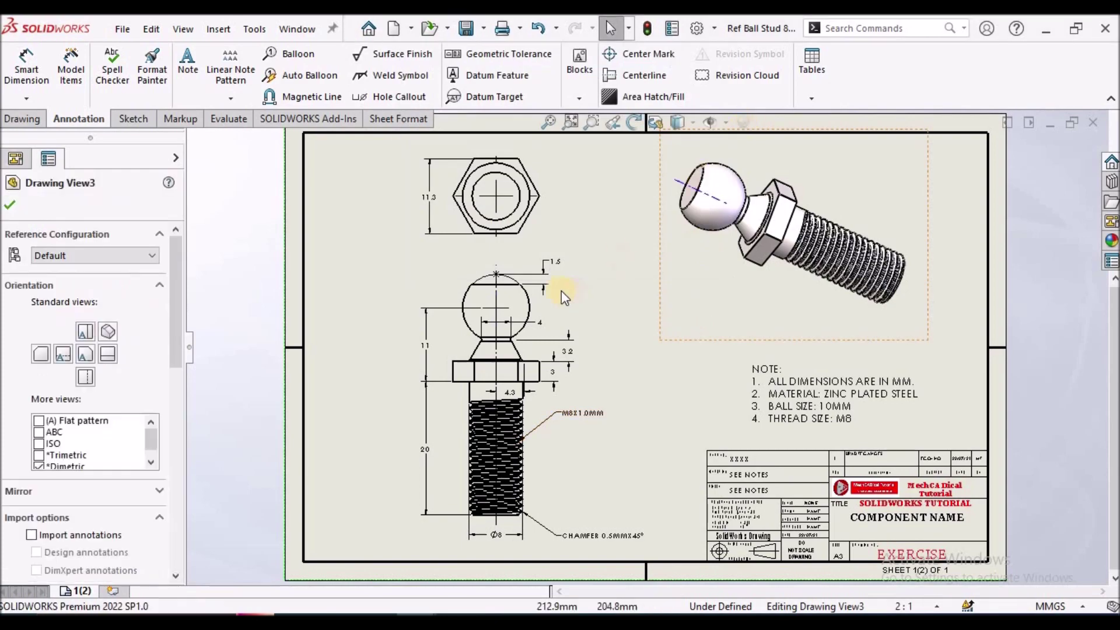
scroll(557, 291, "down", 2)
scroll(558, 291, "up", 2)
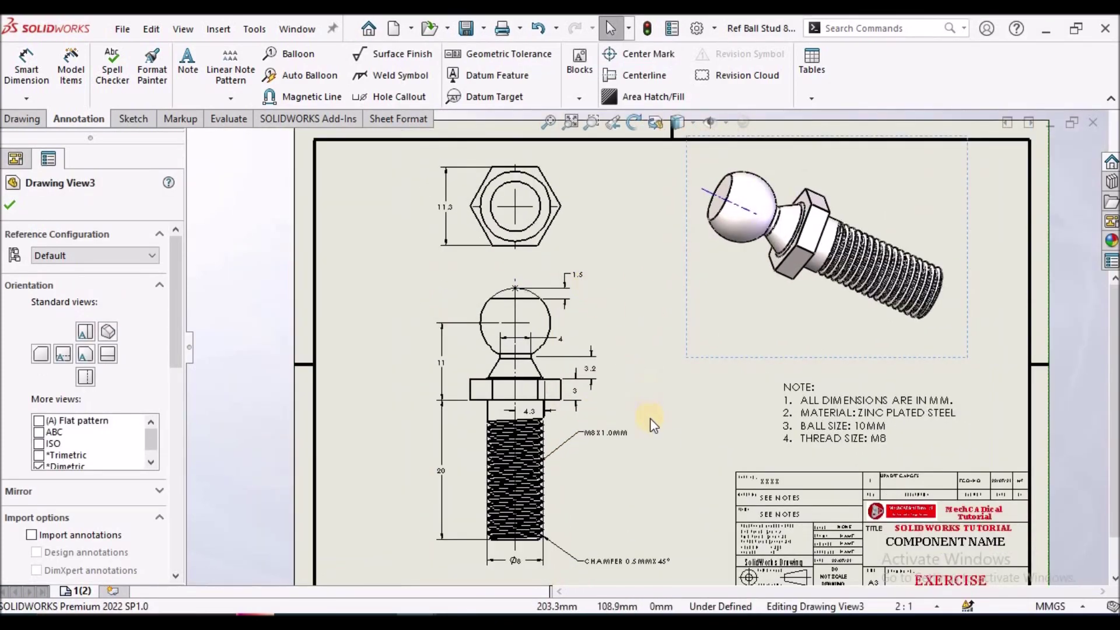
scroll(650, 426, "up", 2)
scroll(640, 432, "down", 1)
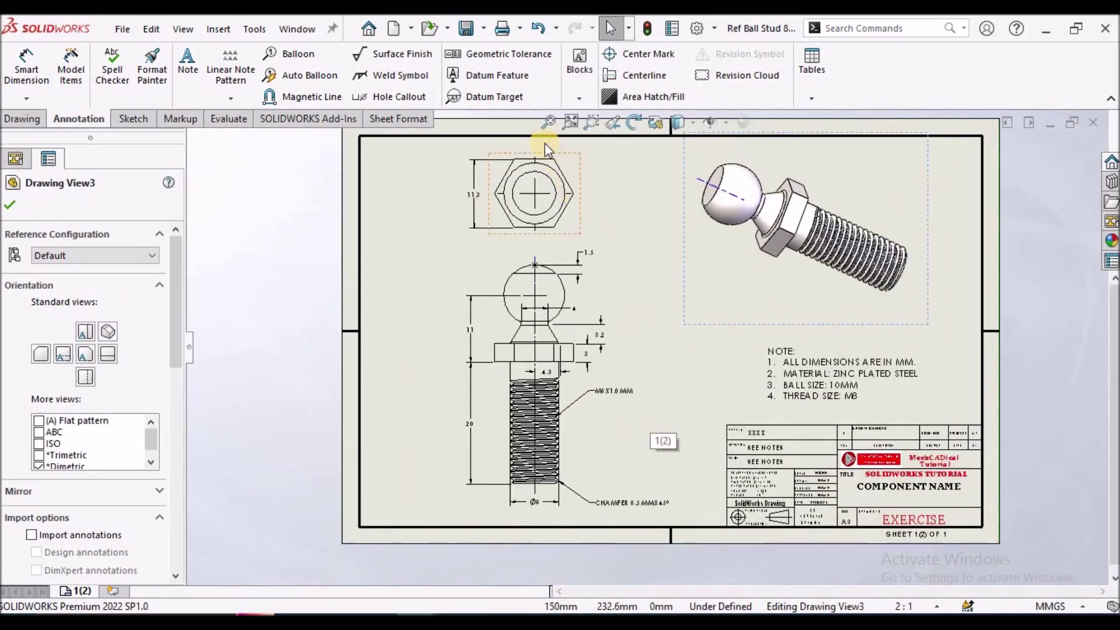
left_click(546, 123)
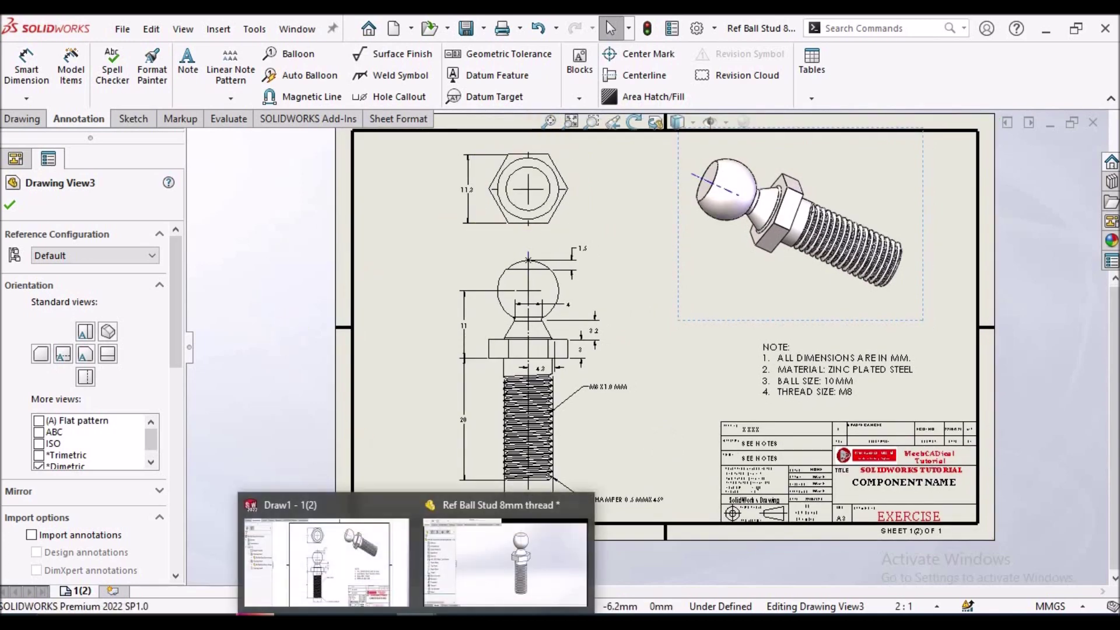
mouse_move(455, 613)
left_click(402, 593)
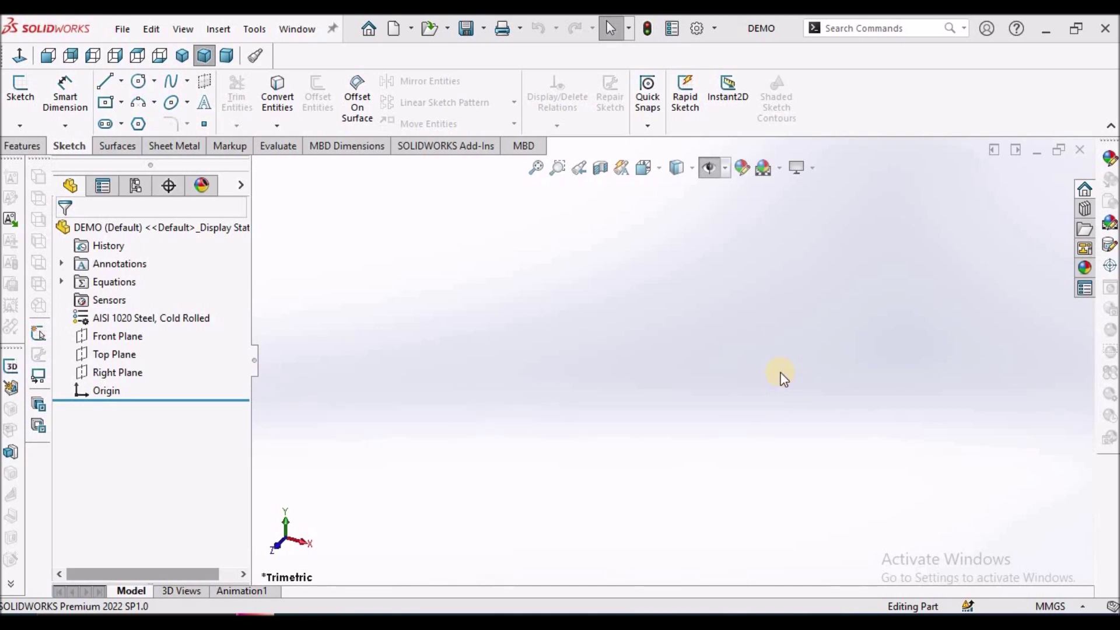
Sketch a six-sided polygon centred on the origin on the Top Plane.
left_click(128, 353)
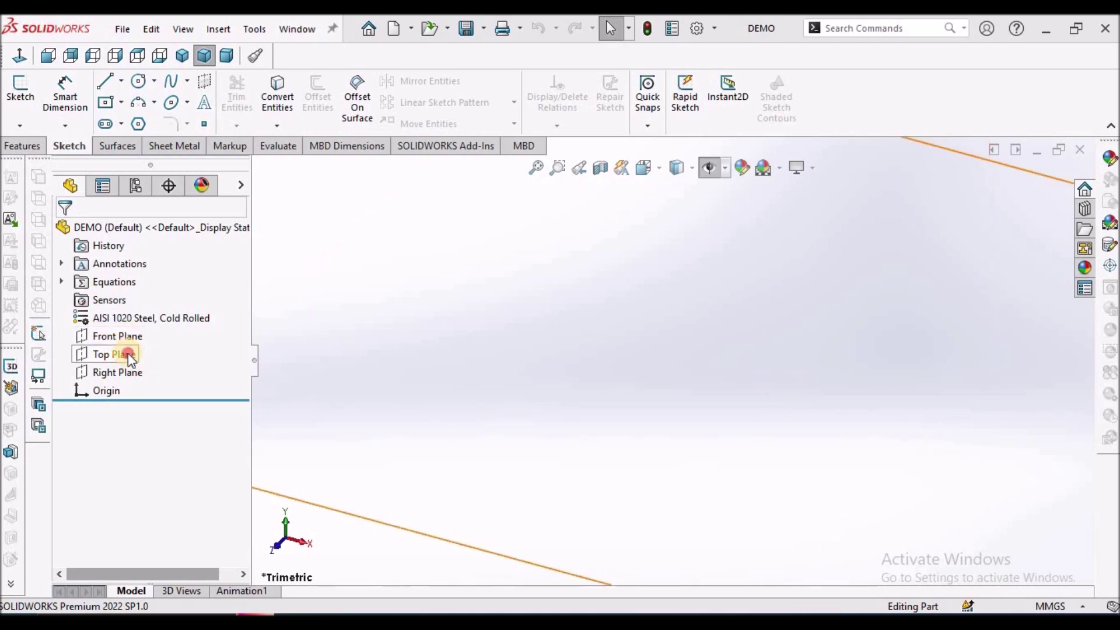
left_click(19, 89)
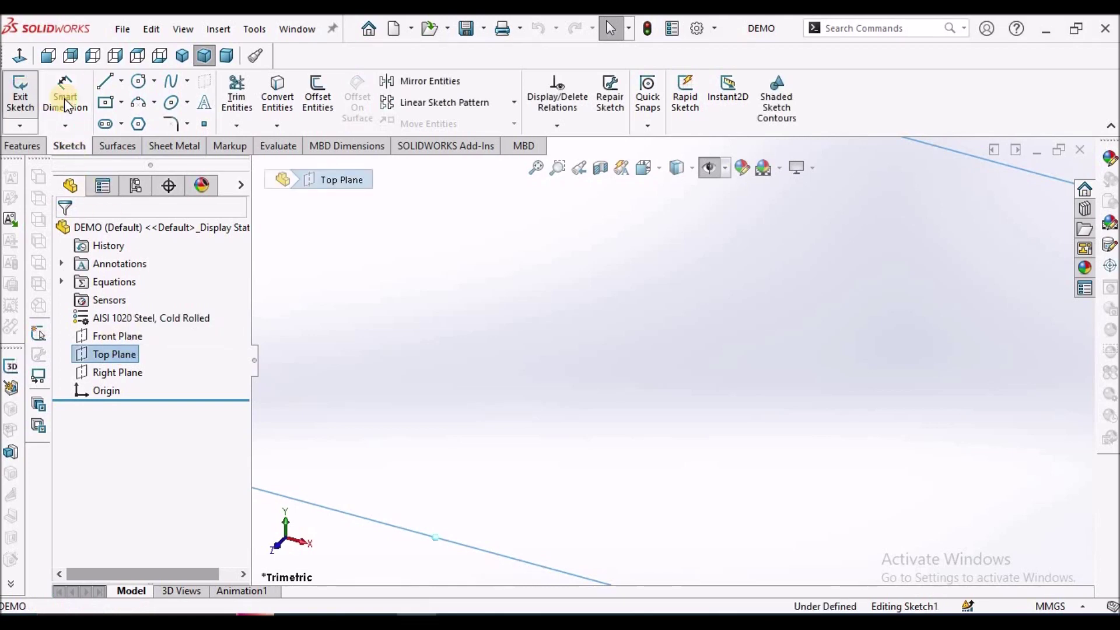
left_click(139, 123)
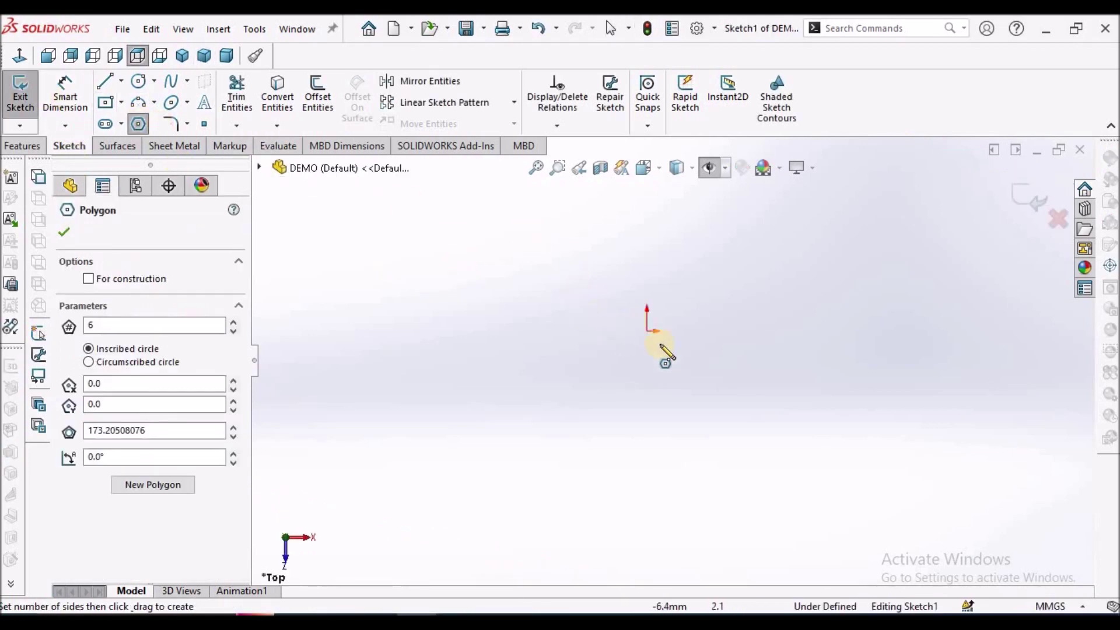
left_click(647, 332)
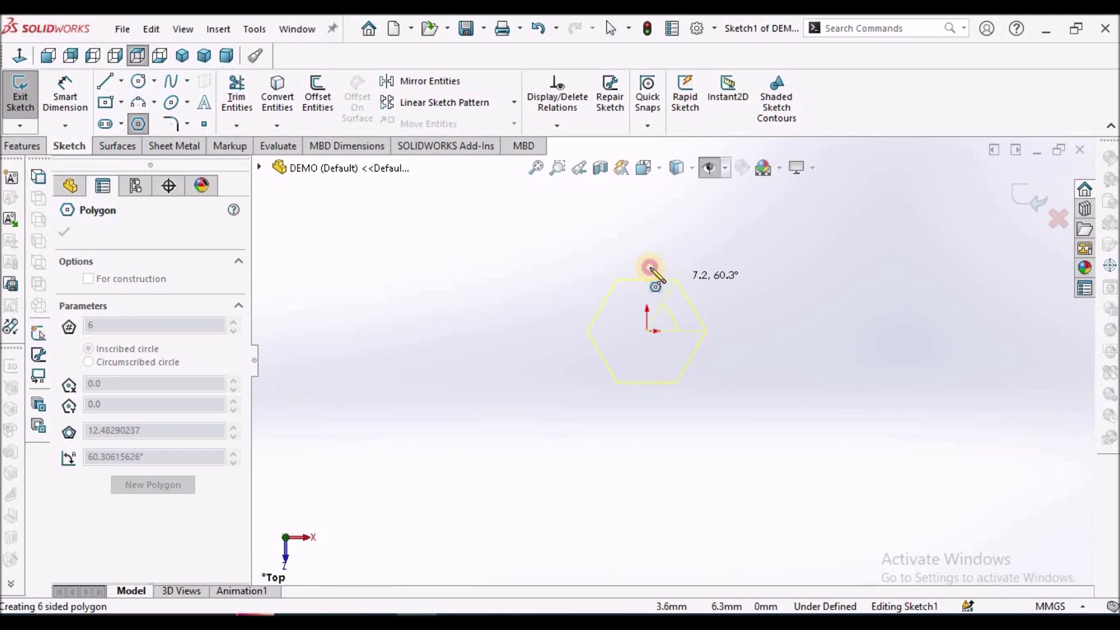
left_click(652, 270)
right_click(536, 242)
left_click(566, 257)
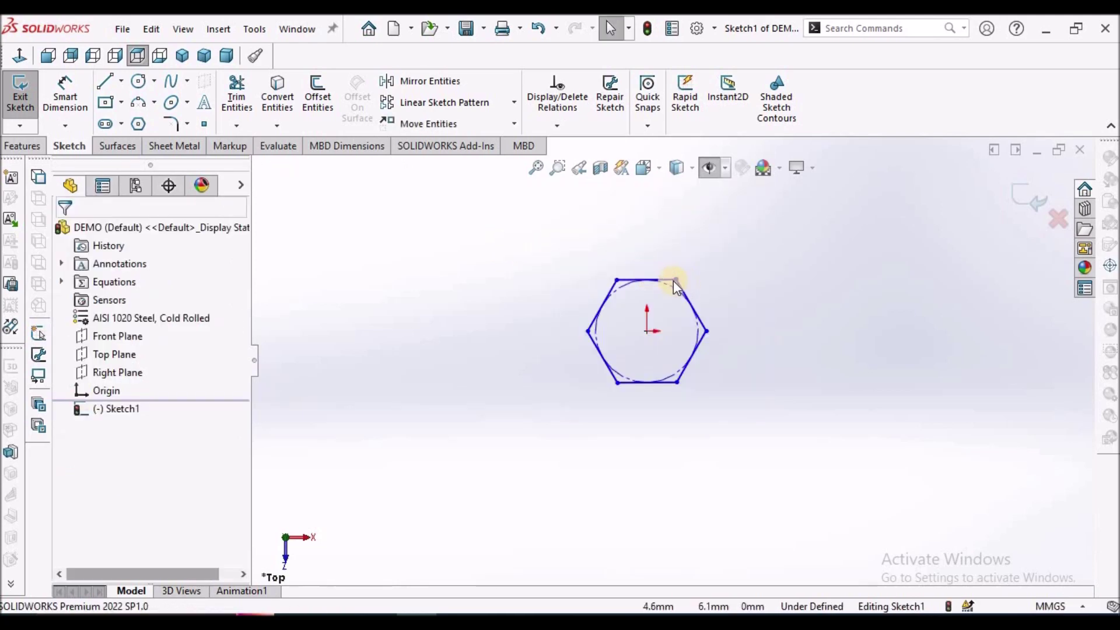
Make the hexagon's top edge horizontal.
left_click(668, 279)
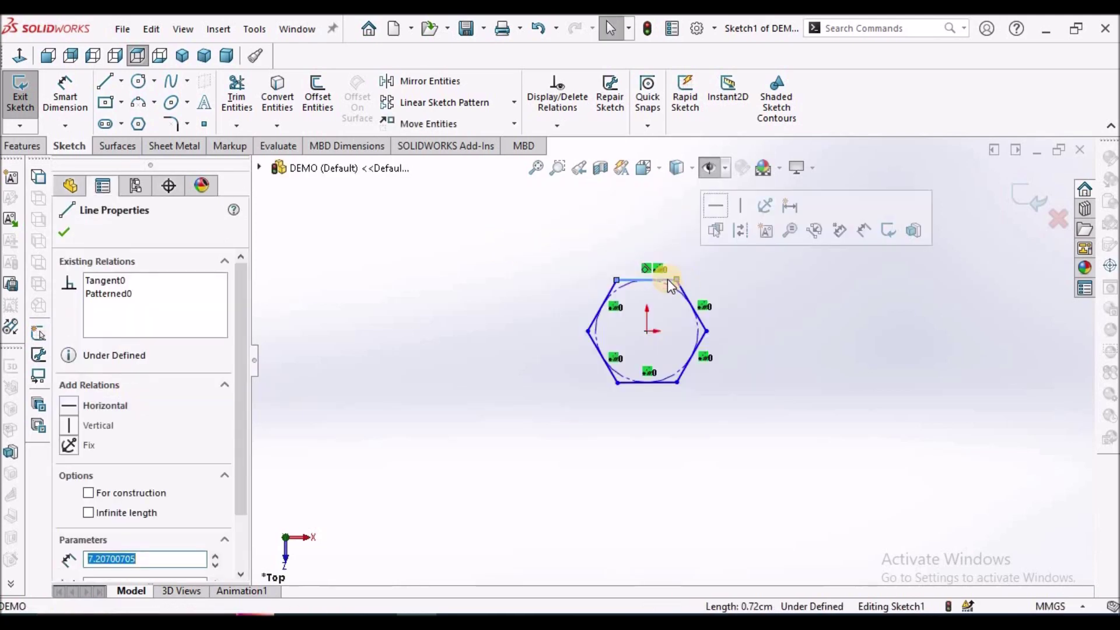
left_click(69, 407)
left_click(61, 233)
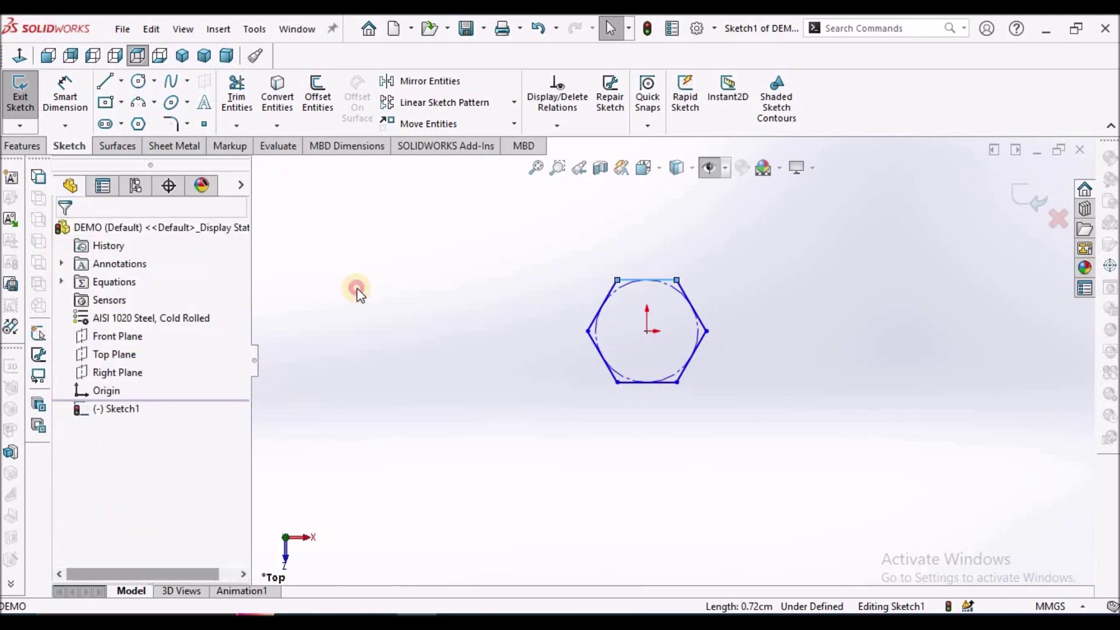
scroll(721, 366, "up", 2)
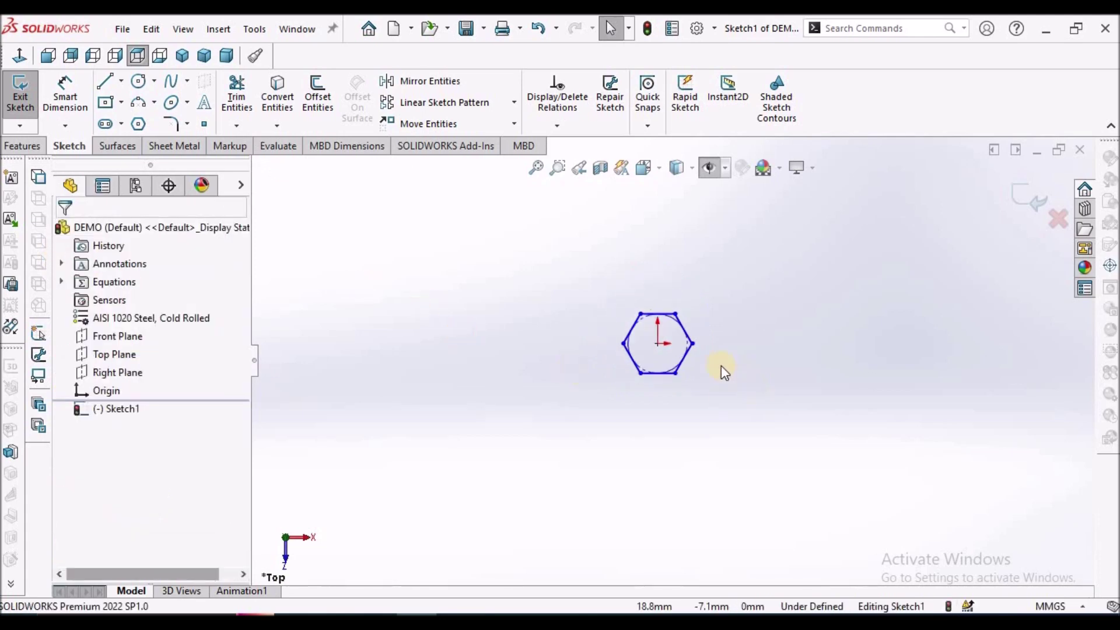
Dimension the hexagon 13 mm across its left and right corners.
left_click(65, 93)
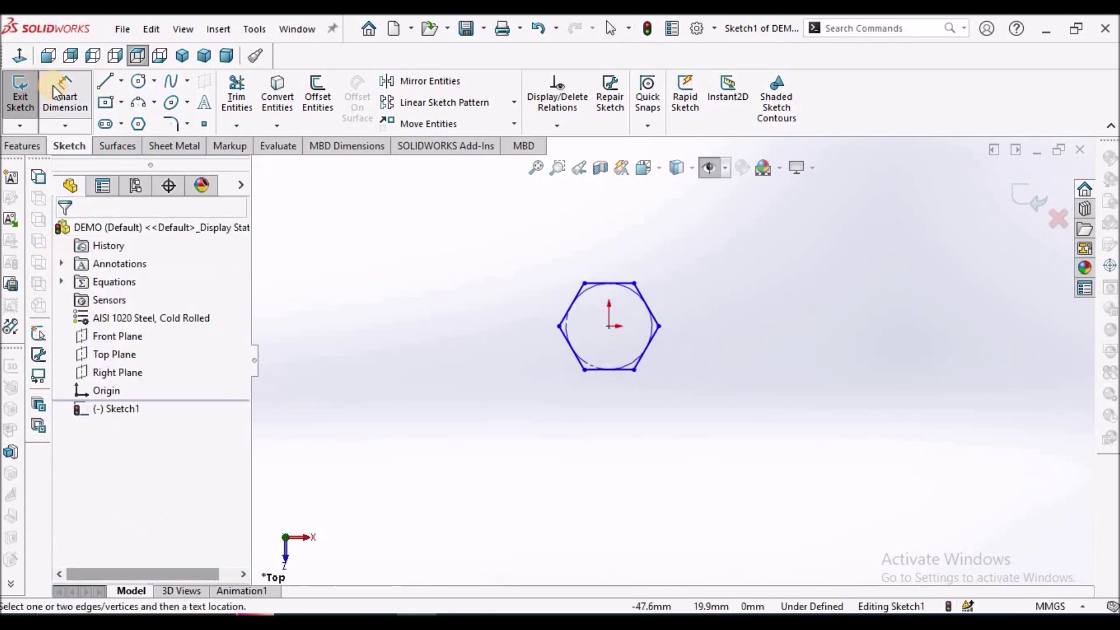
left_click(559, 326)
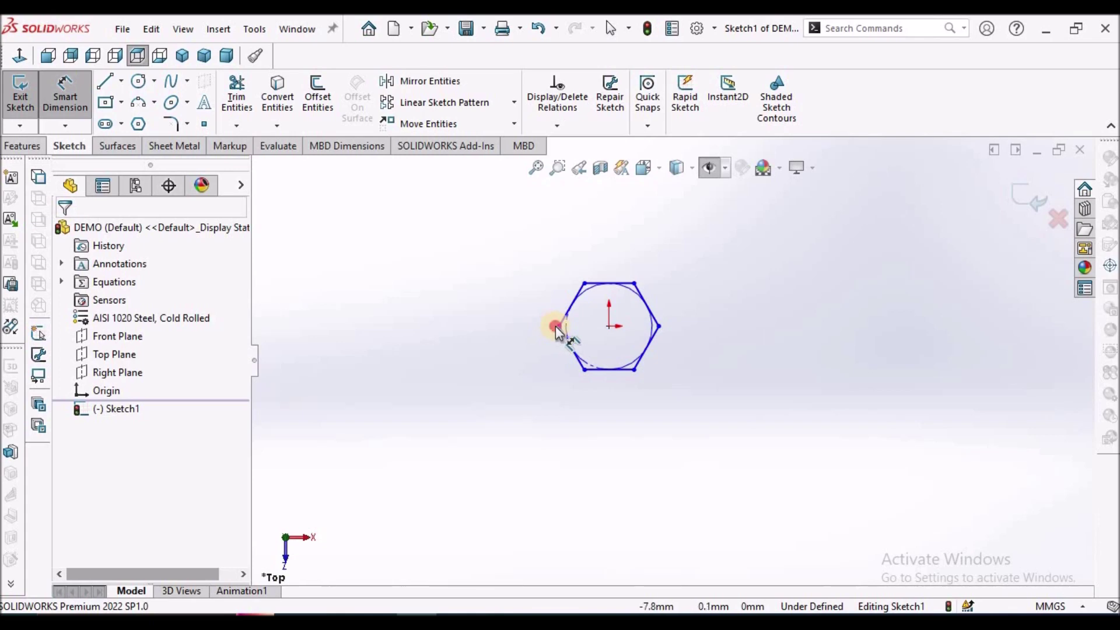
left_click(660, 327)
left_click(618, 398)
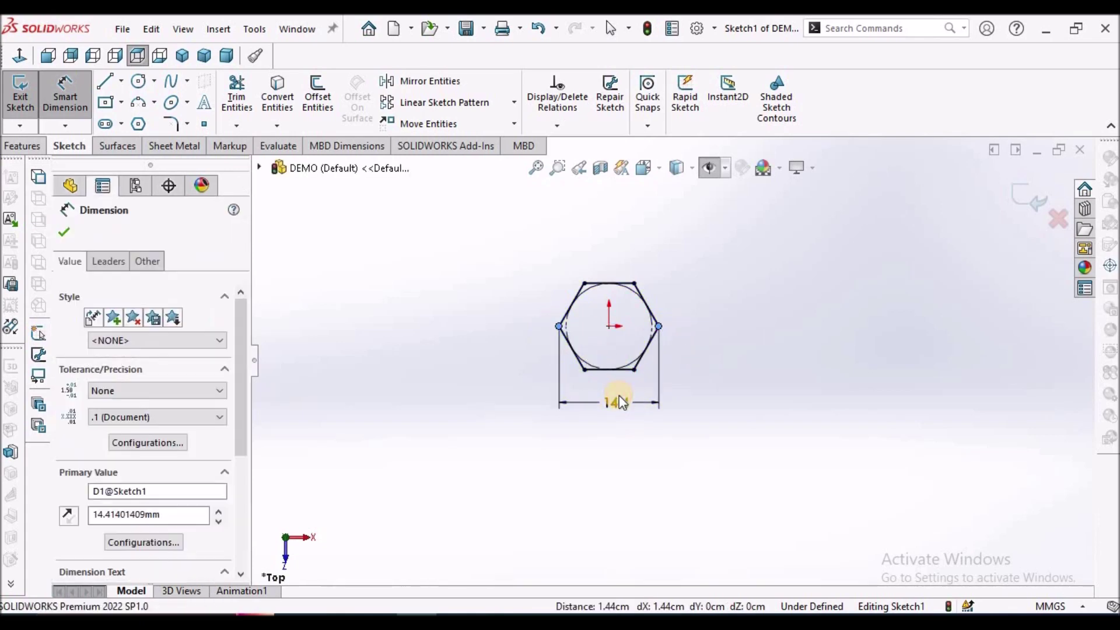
type("13")
key("Return")
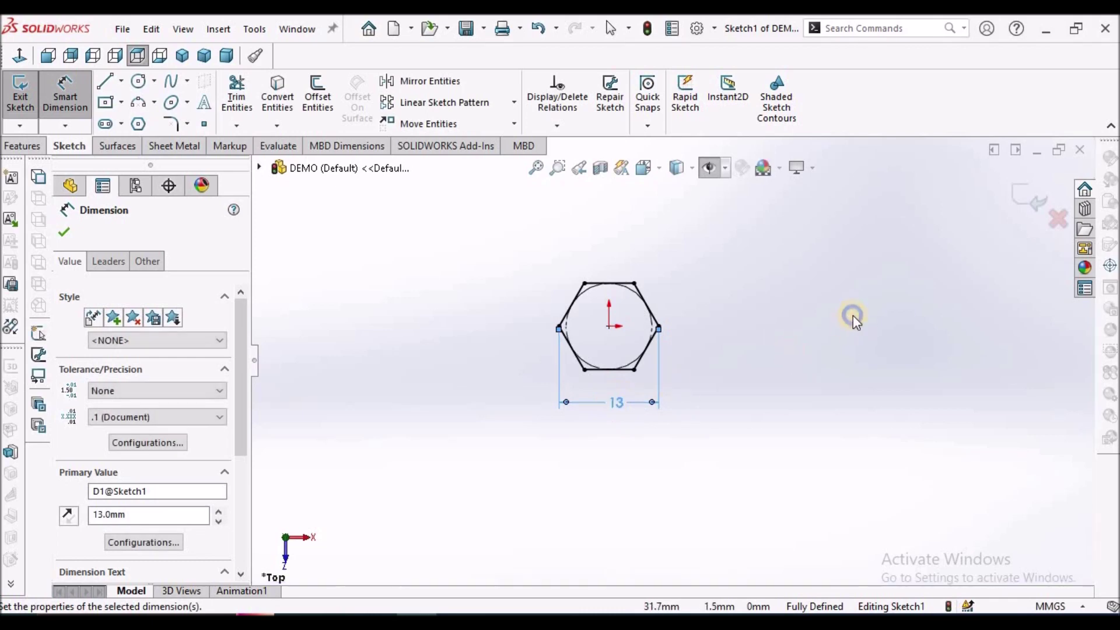
right_click(853, 318)
left_click(884, 368)
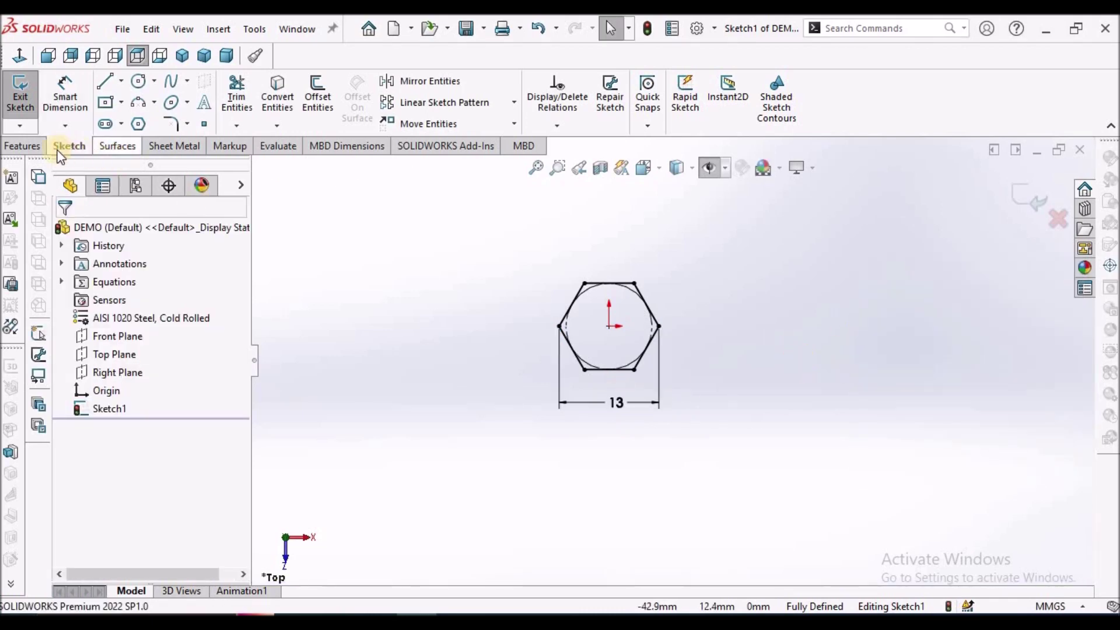
Extrude the hexagon 3 mm downward as Boss-Extrude1 and save the DEMO part.
left_click(23, 146)
left_click(27, 96)
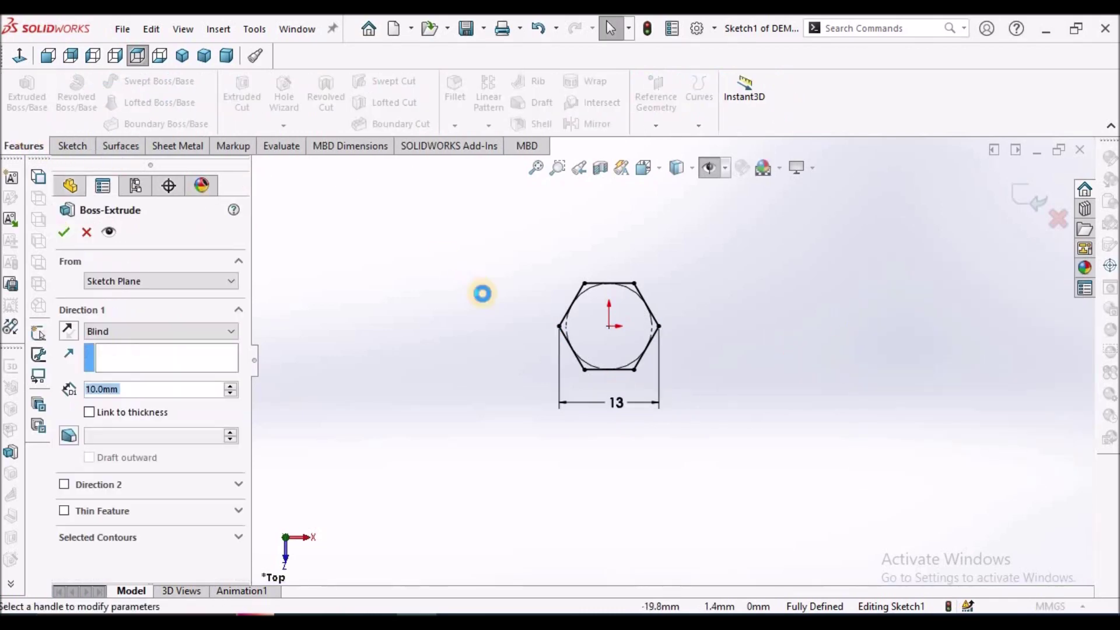
left_click(66, 332)
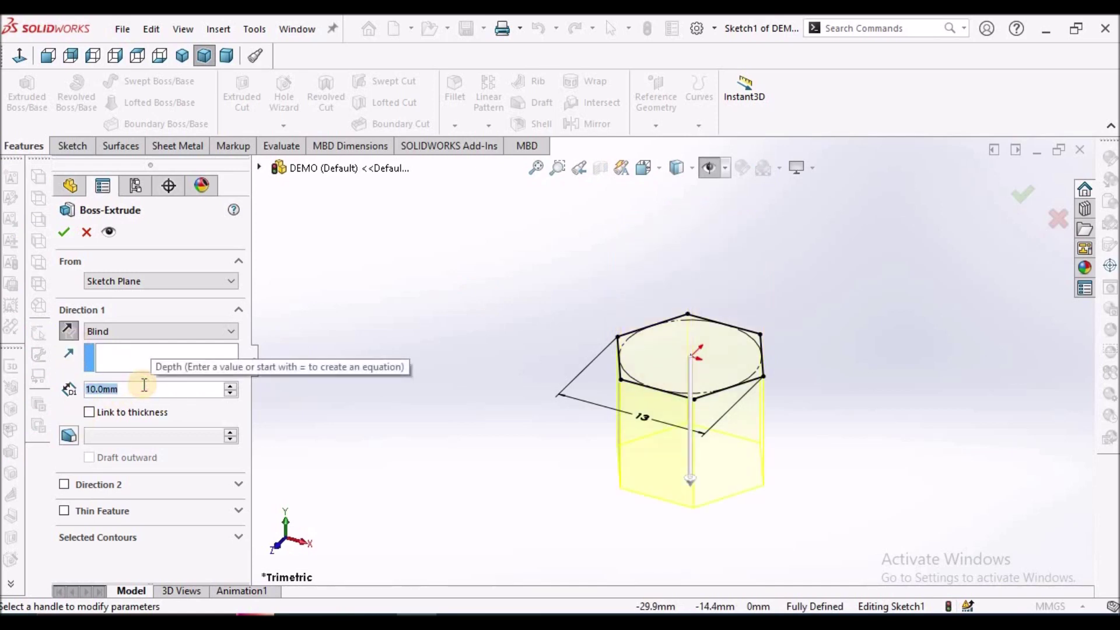
type("3")
key("Return")
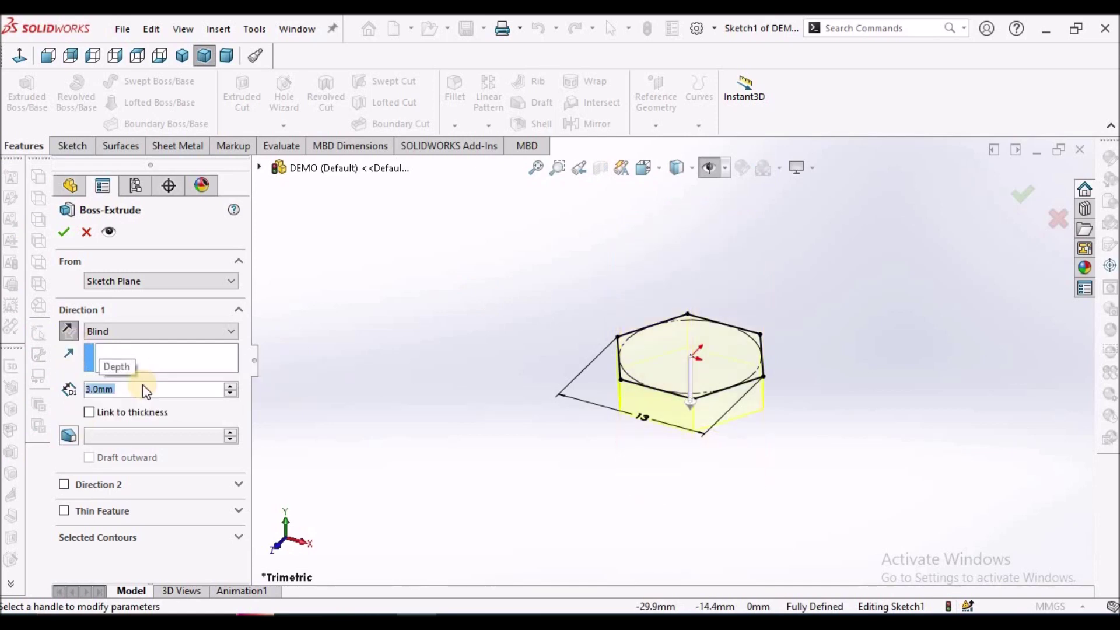
left_click(62, 231)
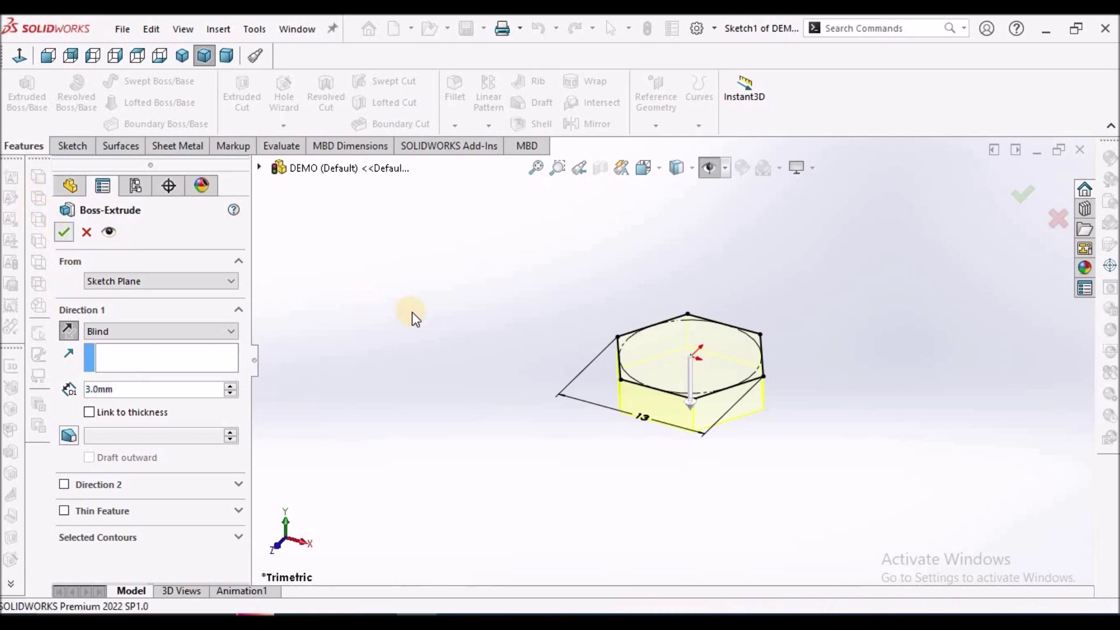
scroll(673, 286, "down", 2)
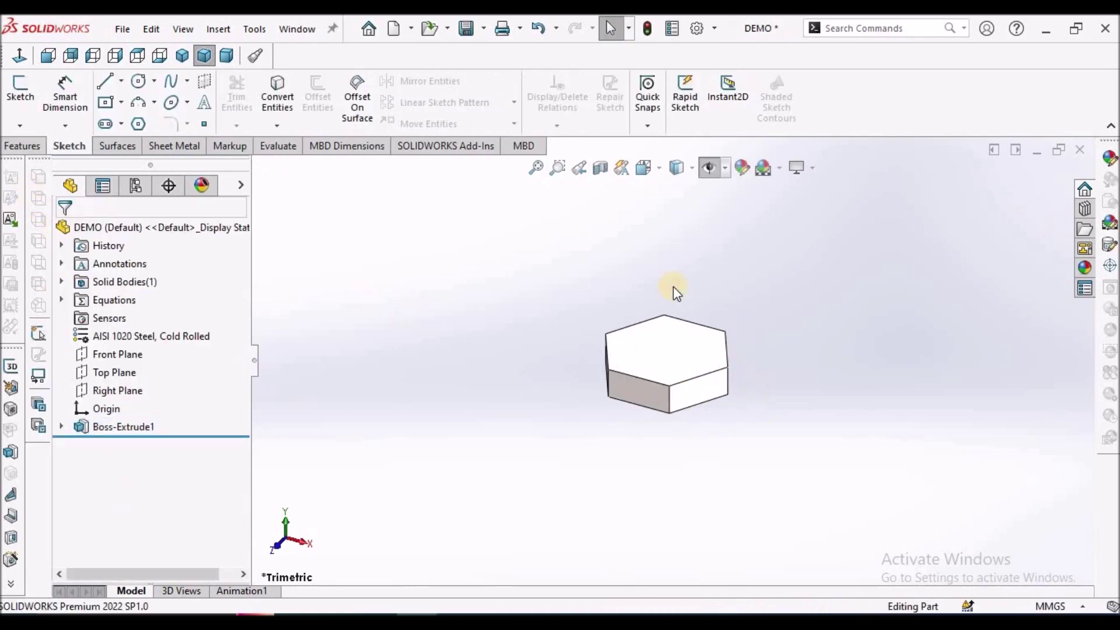
left_click(469, 34)
Start a sketch on the Front Plane with Hidden Lines Removed display.
left_click(121, 345)
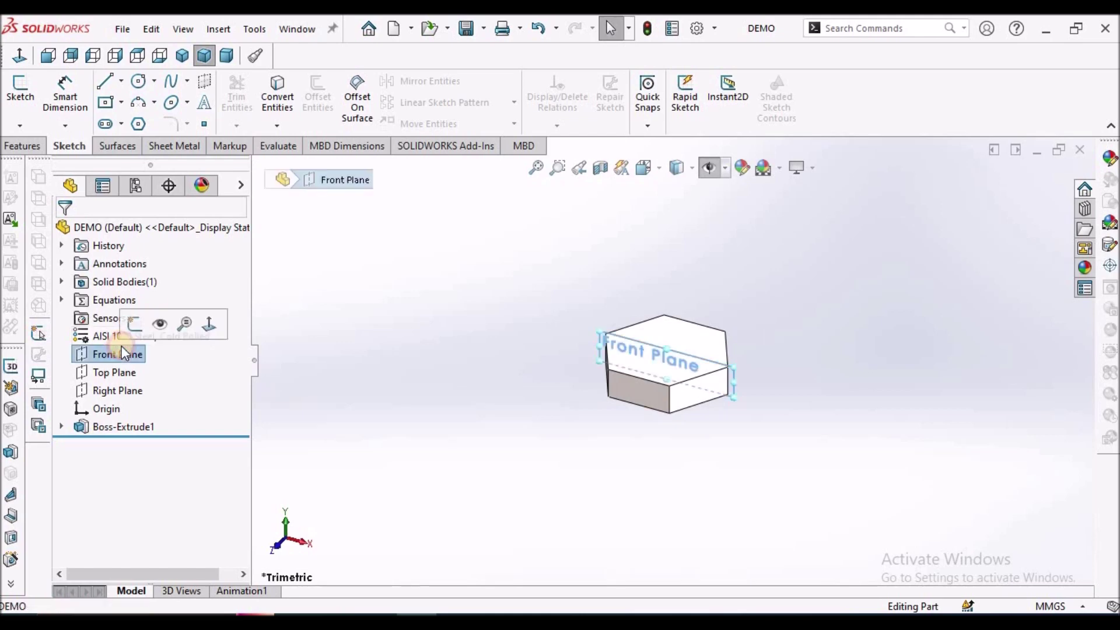
left_click(20, 89)
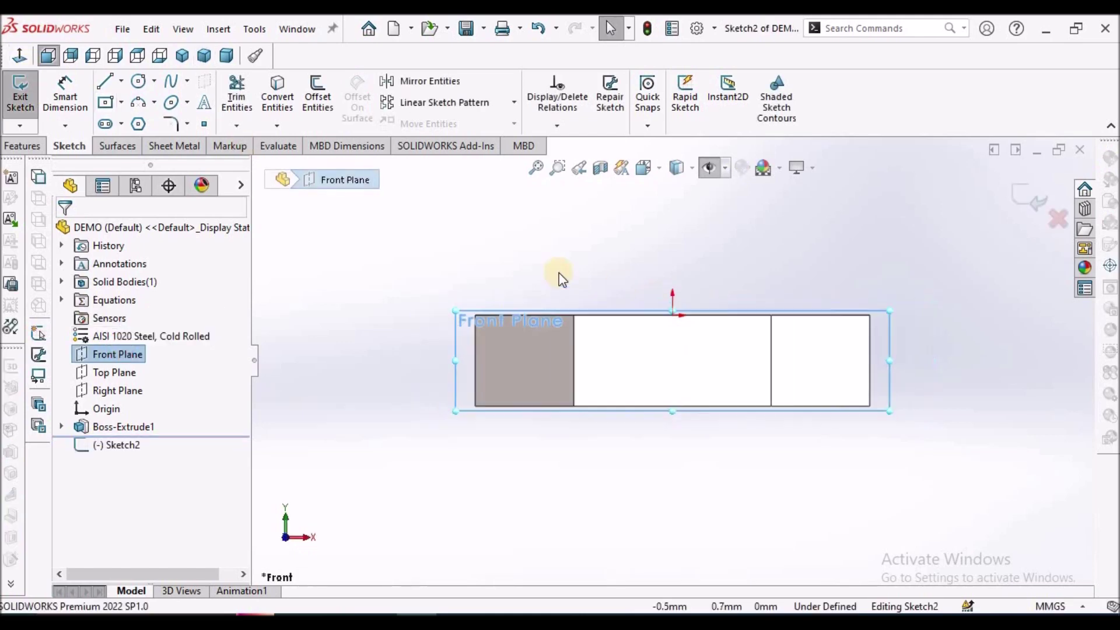
left_click(691, 169)
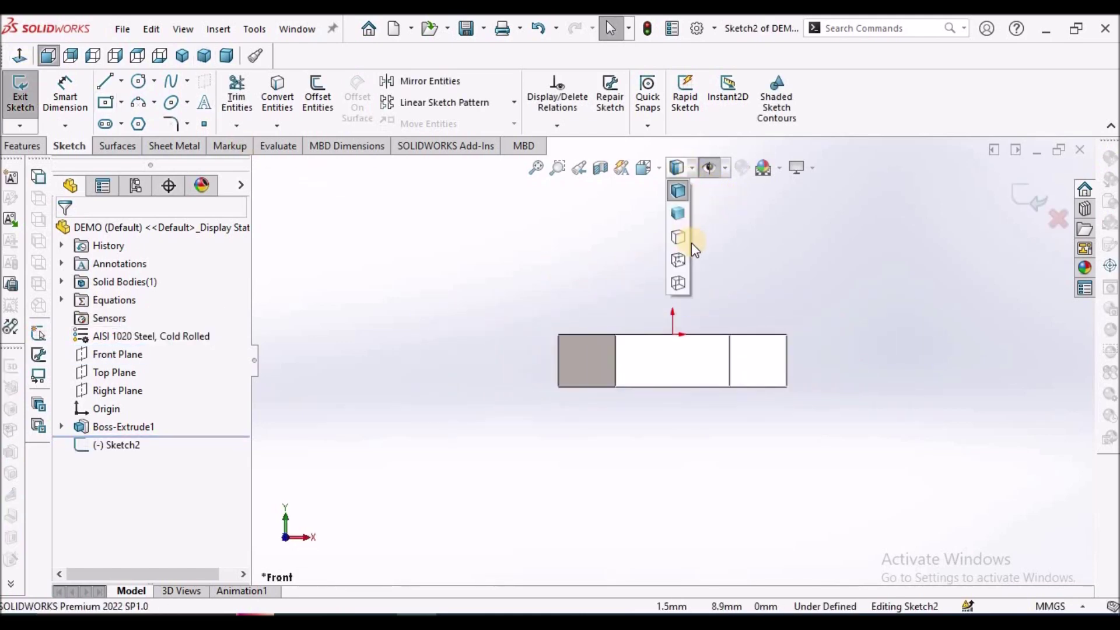
left_click(678, 237)
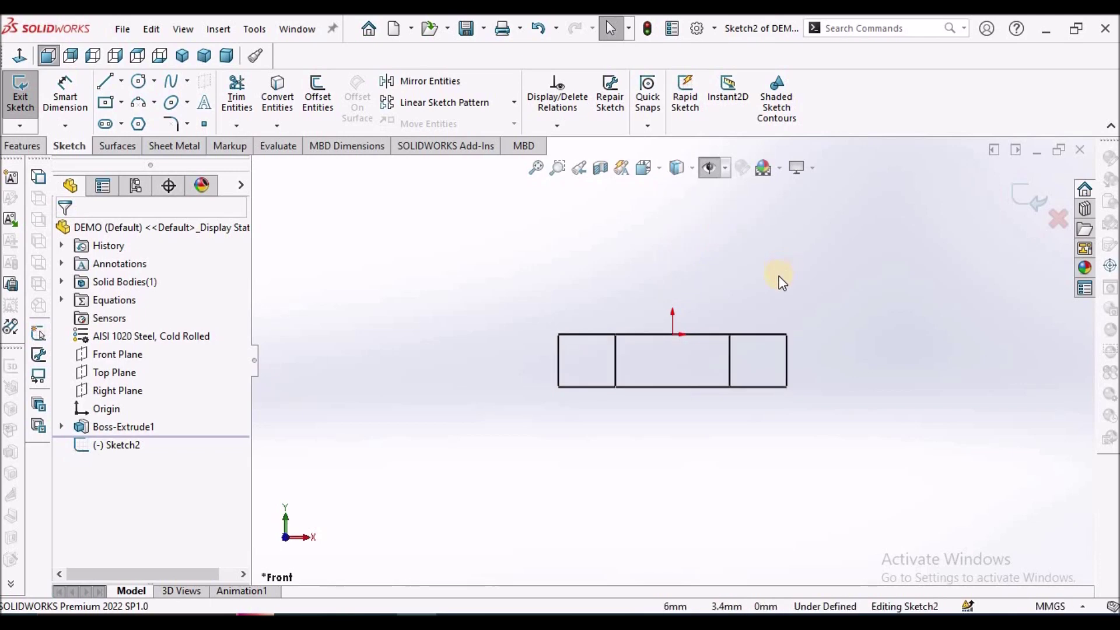
scroll(790, 320, "up", 2)
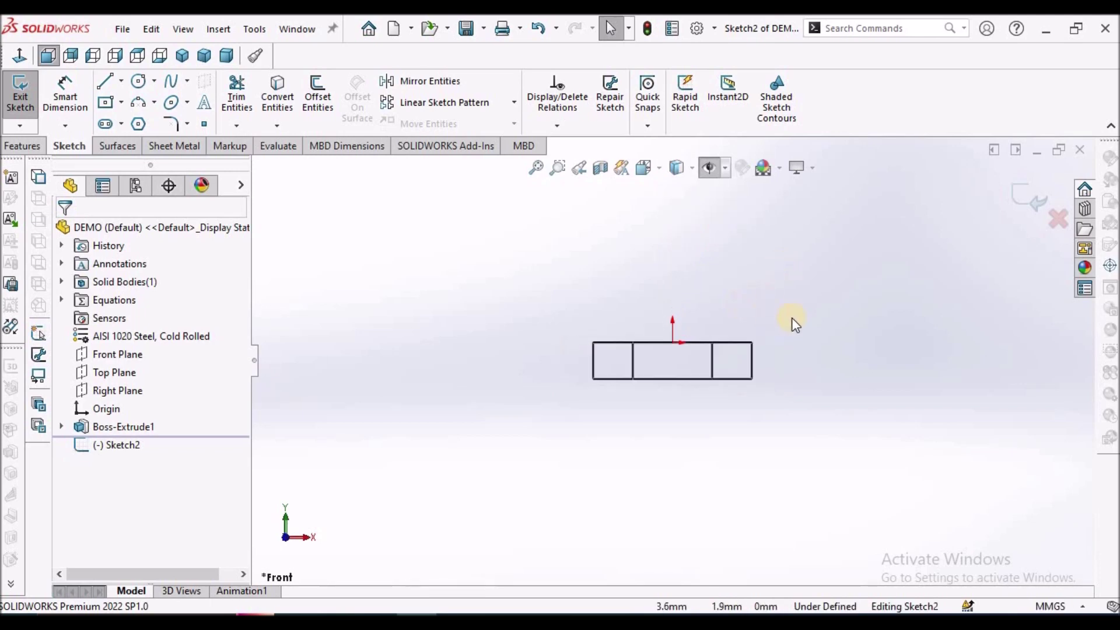
scroll(789, 315, "down", 3)
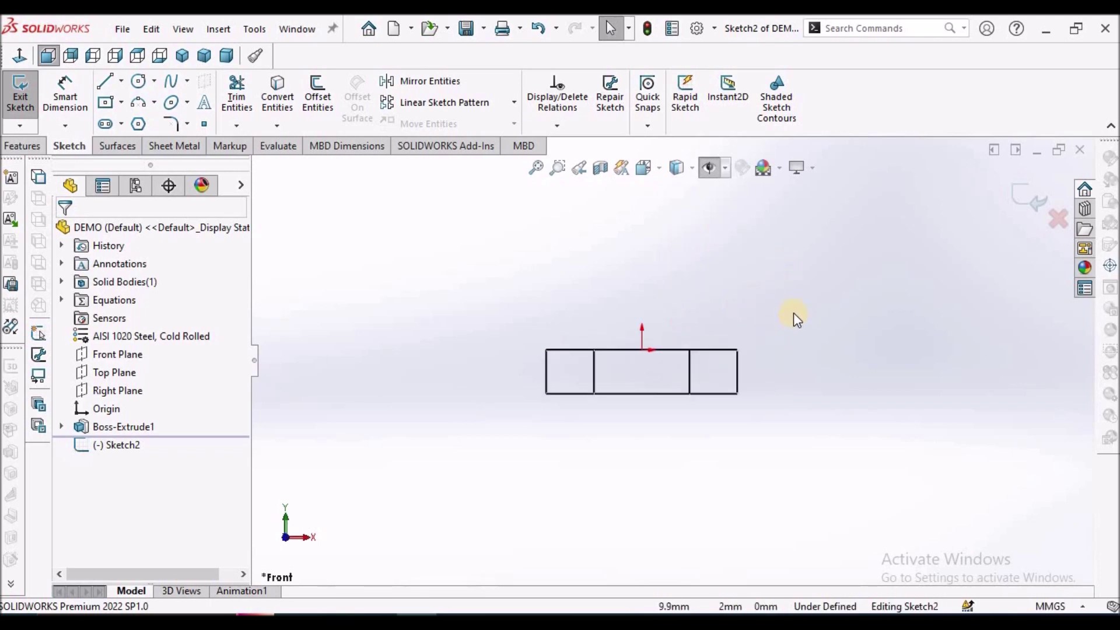
Draw a construction circle above the collar.
left_click(139, 82)
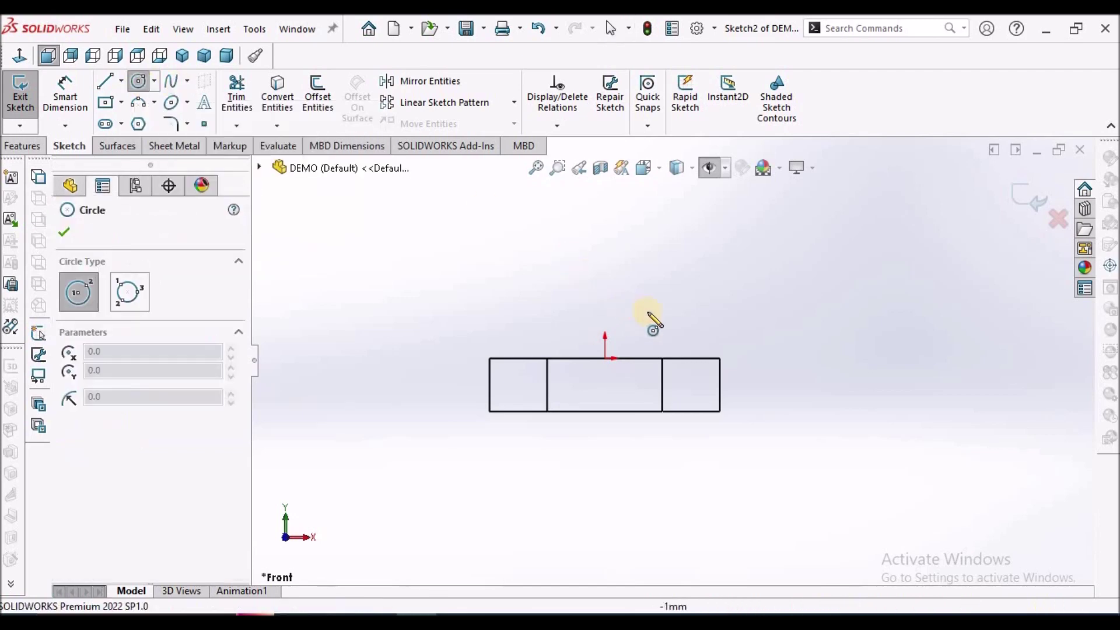
left_click(605, 263)
left_click(631, 260)
right_click(699, 255)
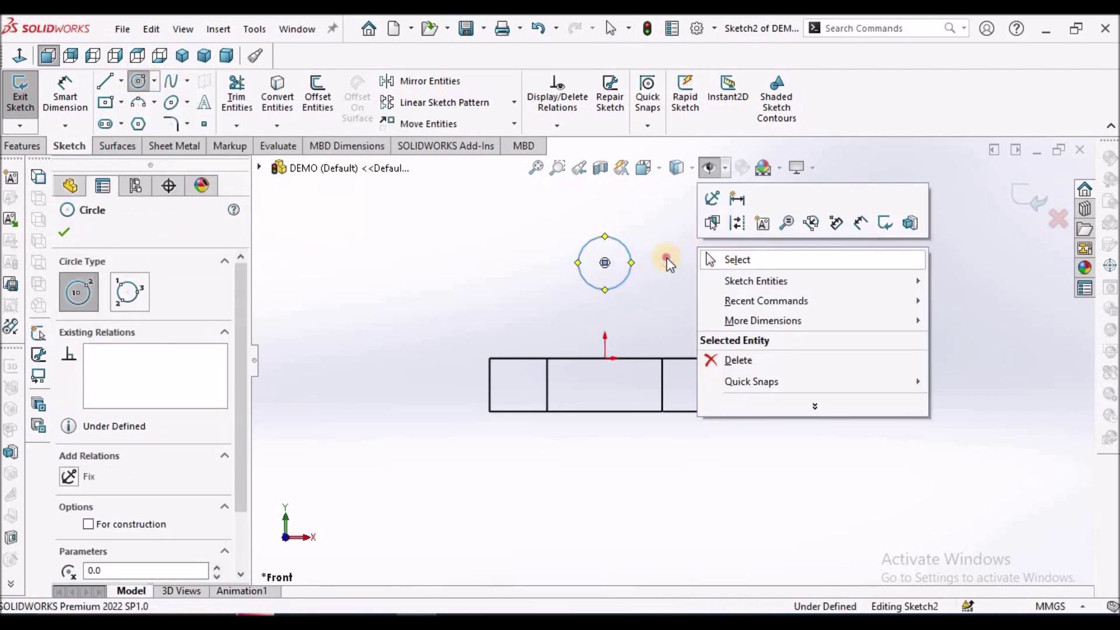
key("Escape")
left_click(617, 237)
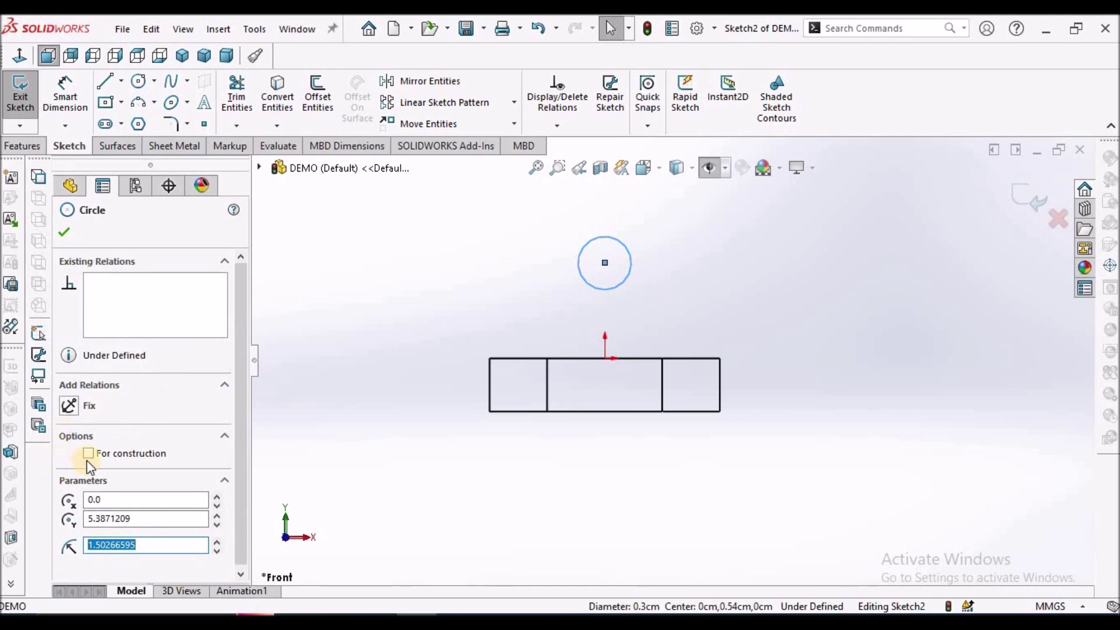
left_click(87, 451)
left_click(65, 234)
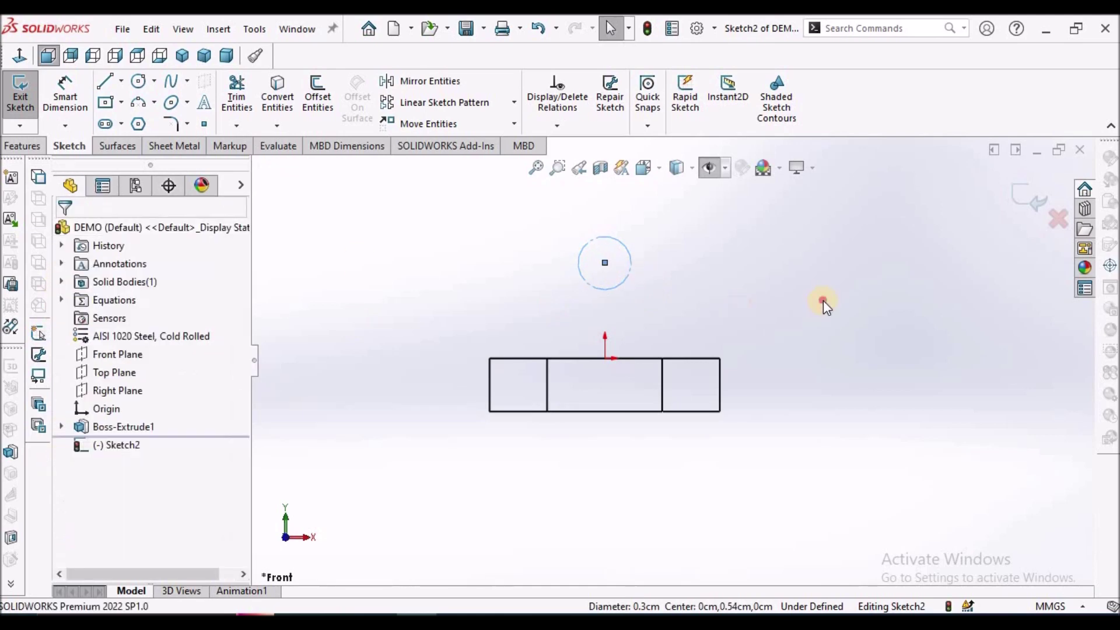
Add a Vertical relation between the origin and the circle's centre.
left_click(605, 359)
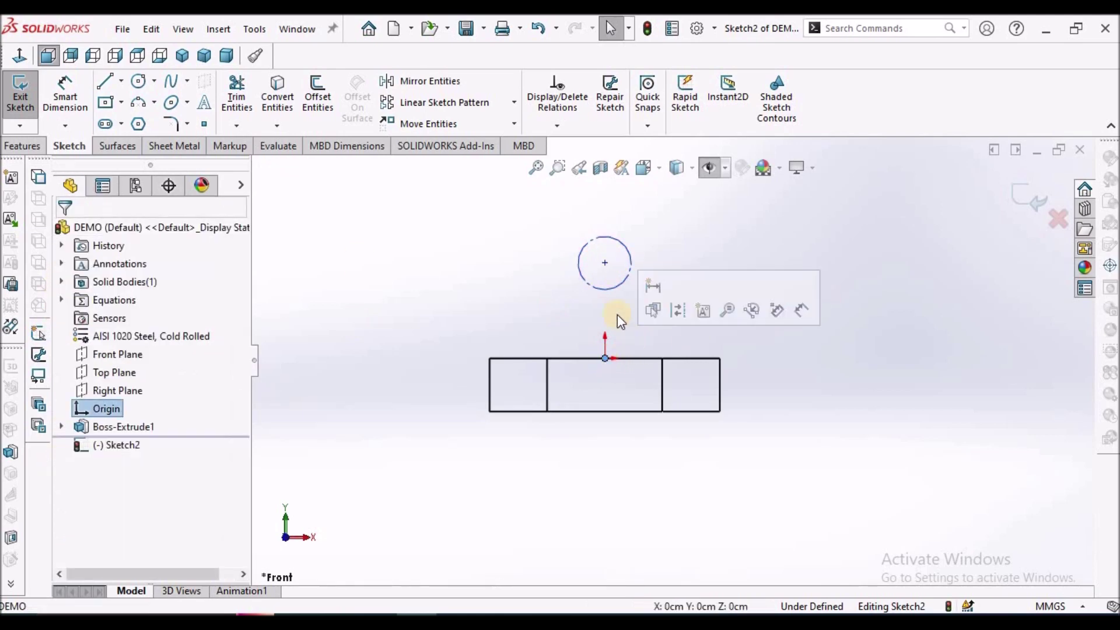
left_click(606, 264, "ctrl")
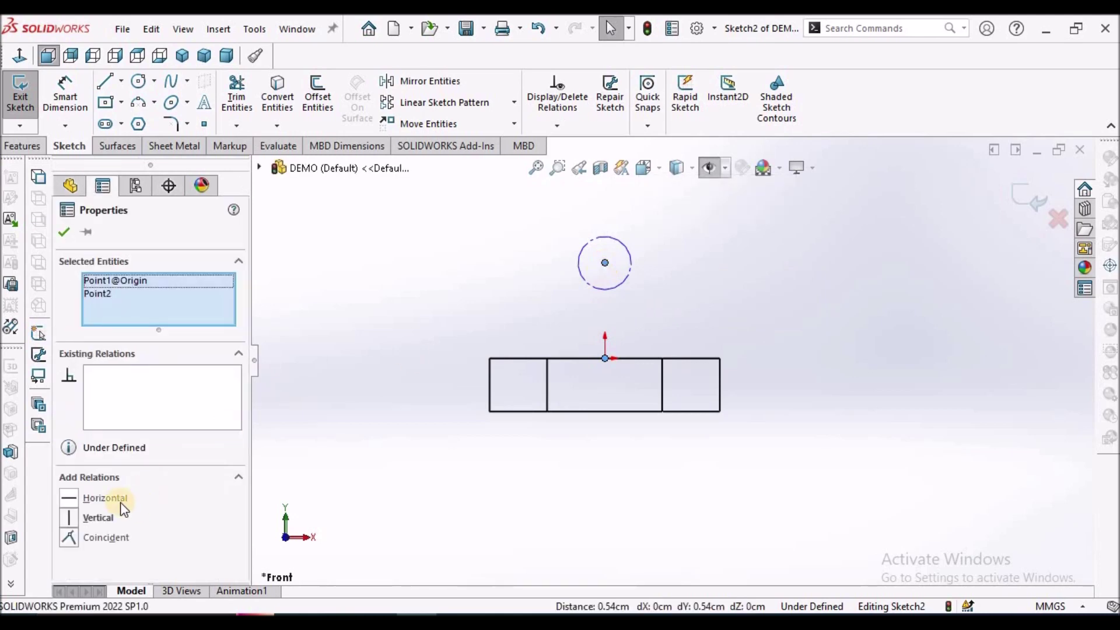
left_click(70, 518)
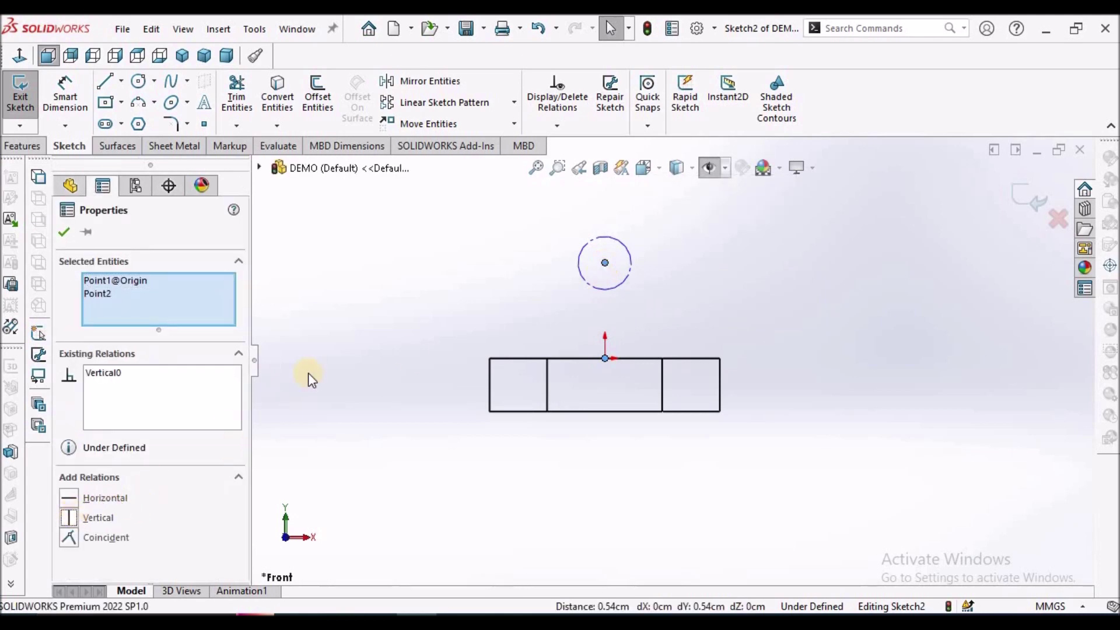
left_click(66, 232)
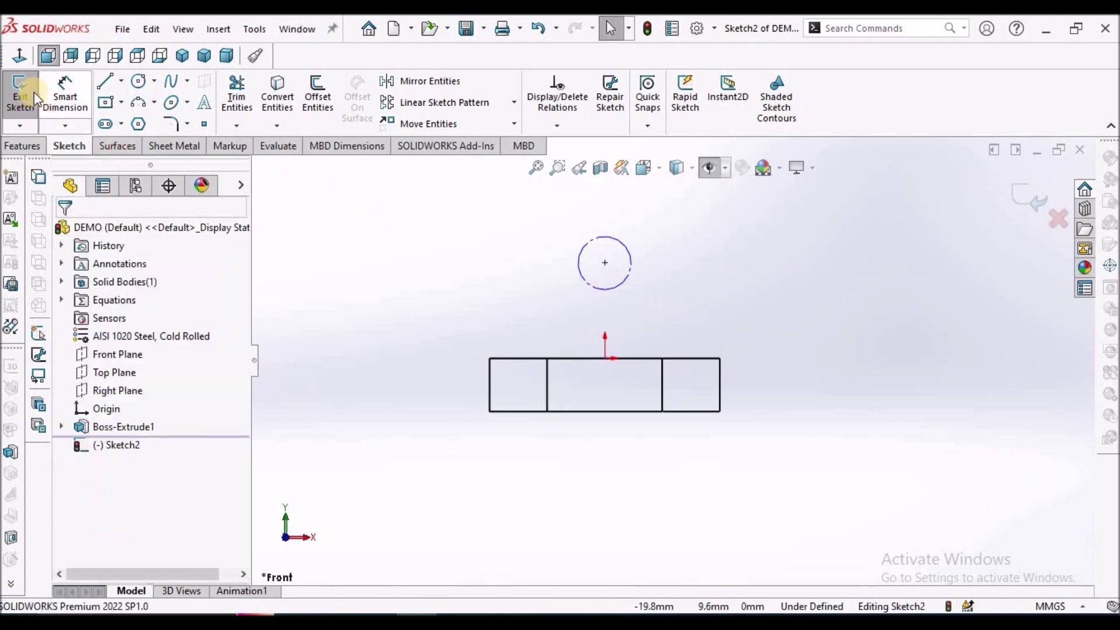
Dimension the circle centre 11 mm above the collar's bottom edge.
left_click(71, 98)
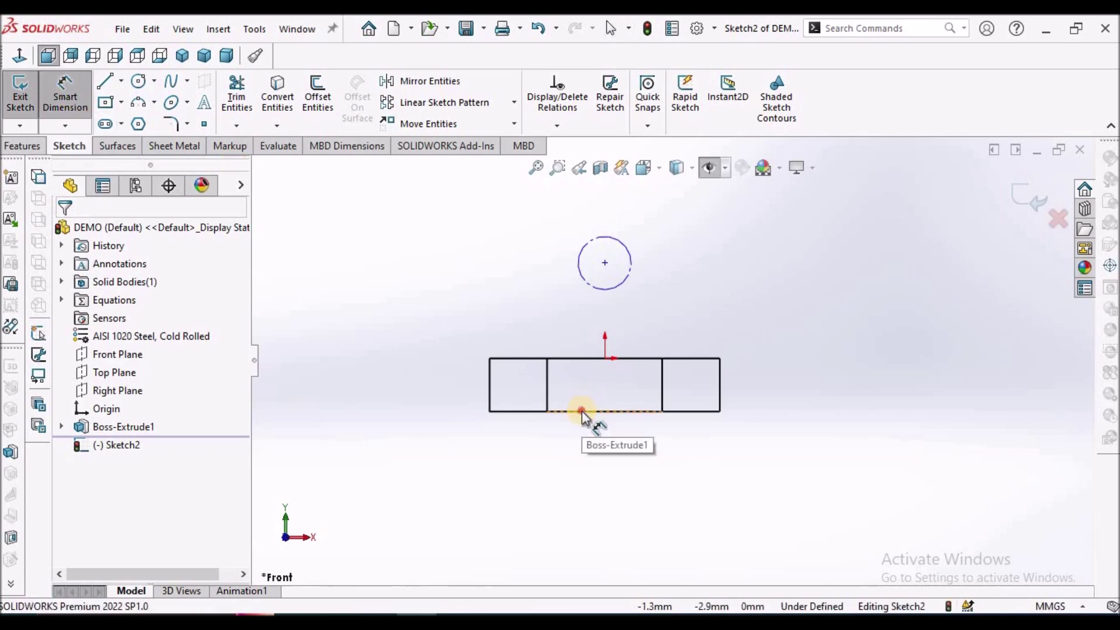
left_click(583, 411)
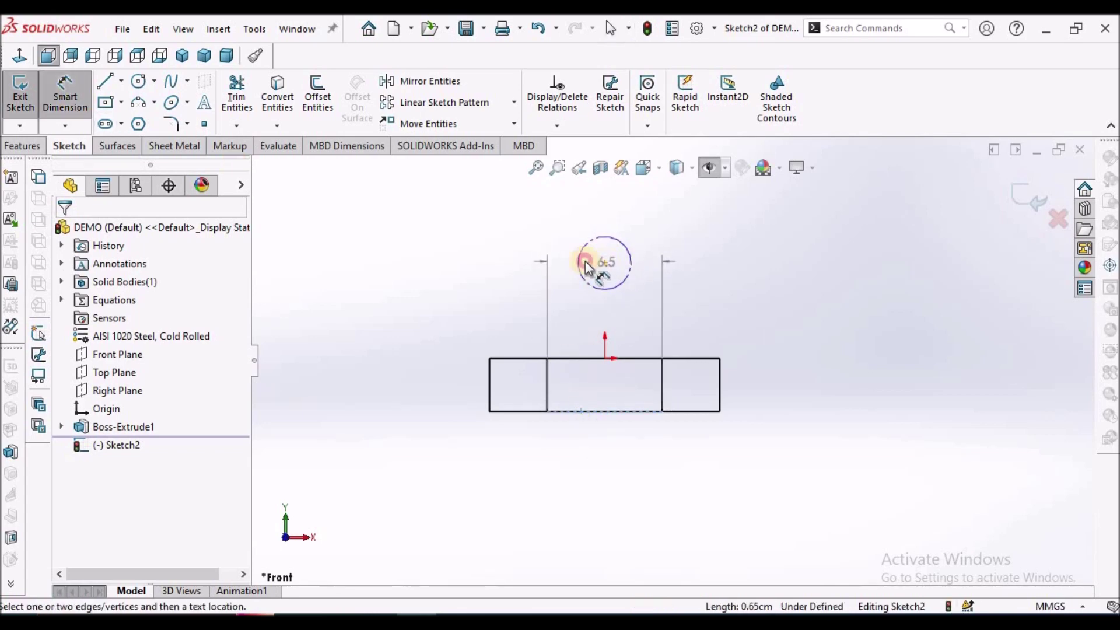
left_click(605, 263)
left_click(387, 330)
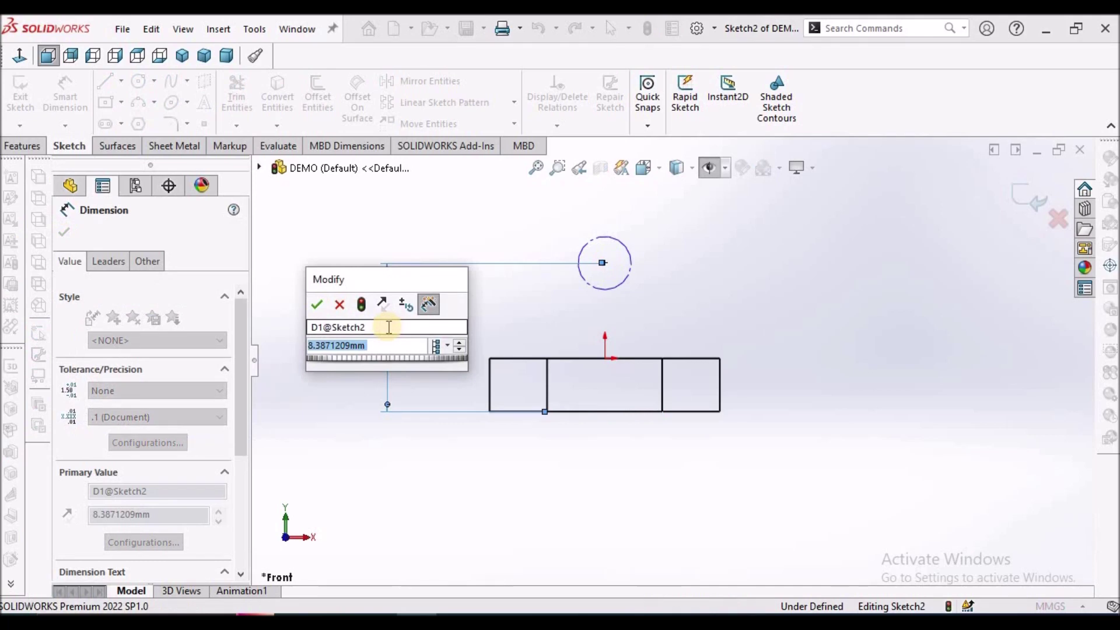
type("11")
key("Return")
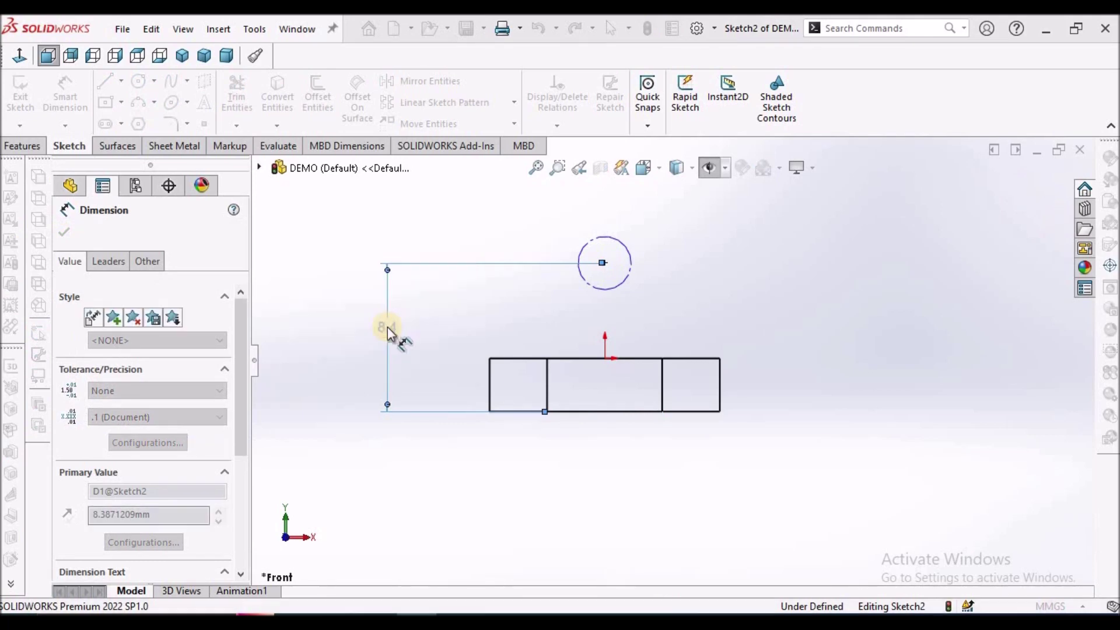
right_click(822, 290)
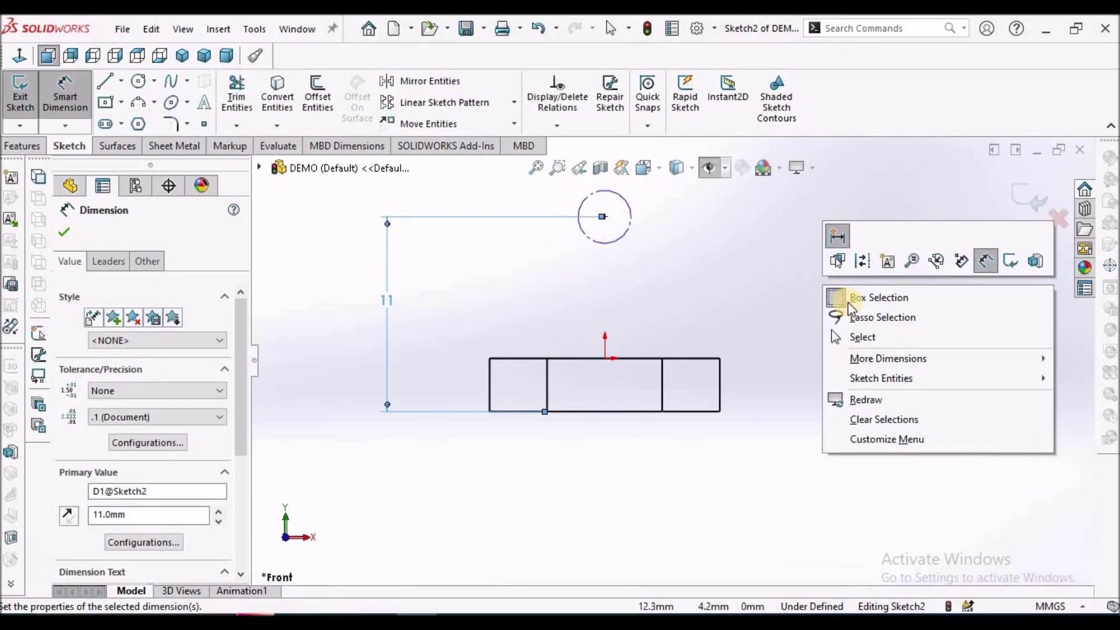
left_click(852, 334)
scroll(667, 309, "up", 3)
scroll(667, 309, "down", 2)
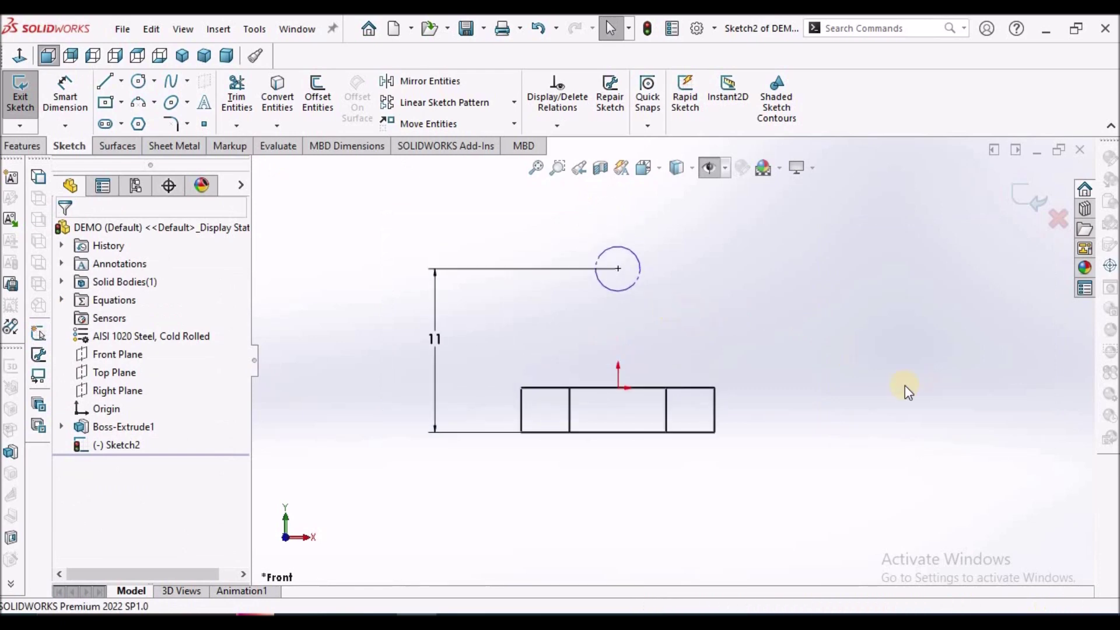
Give the construction circle a 10 mm diameter.
left_click(65, 98)
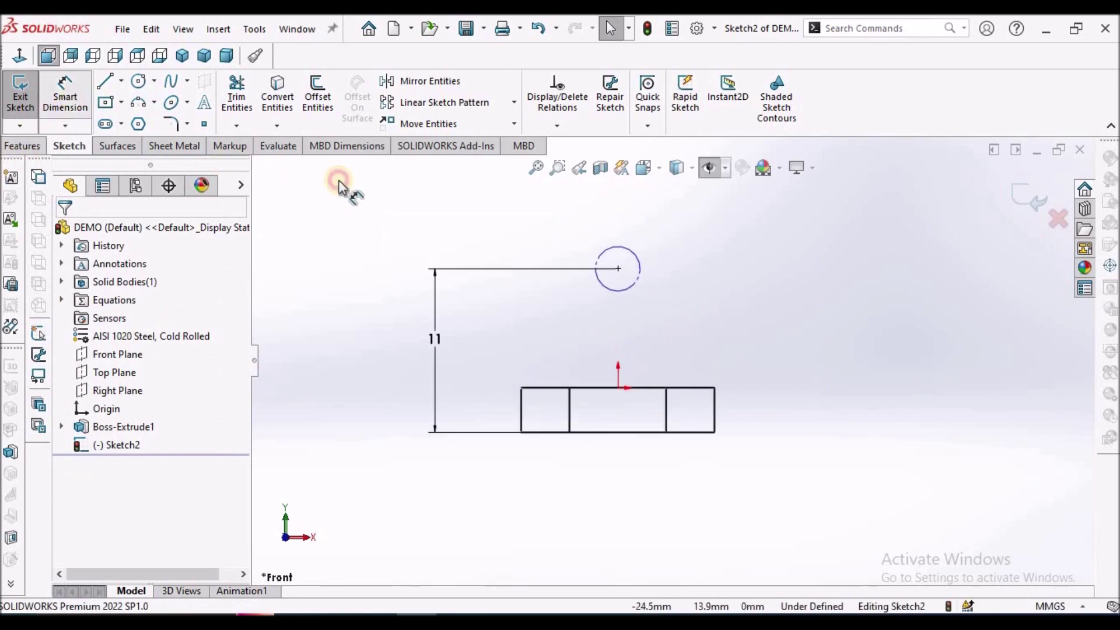
left_click(599, 257)
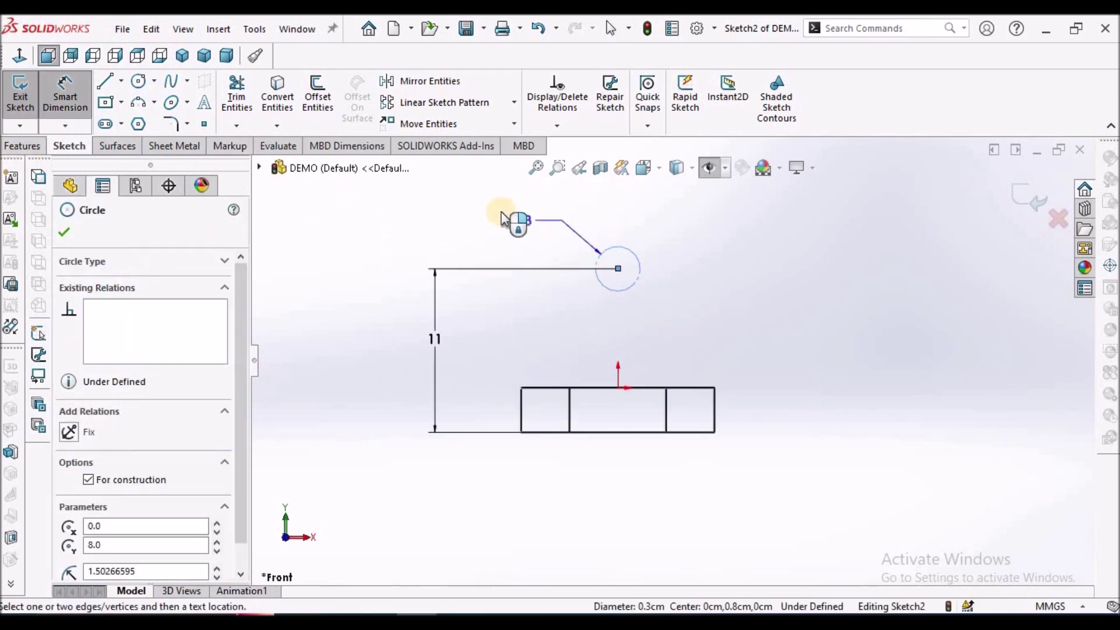
left_click(502, 211)
type("3")
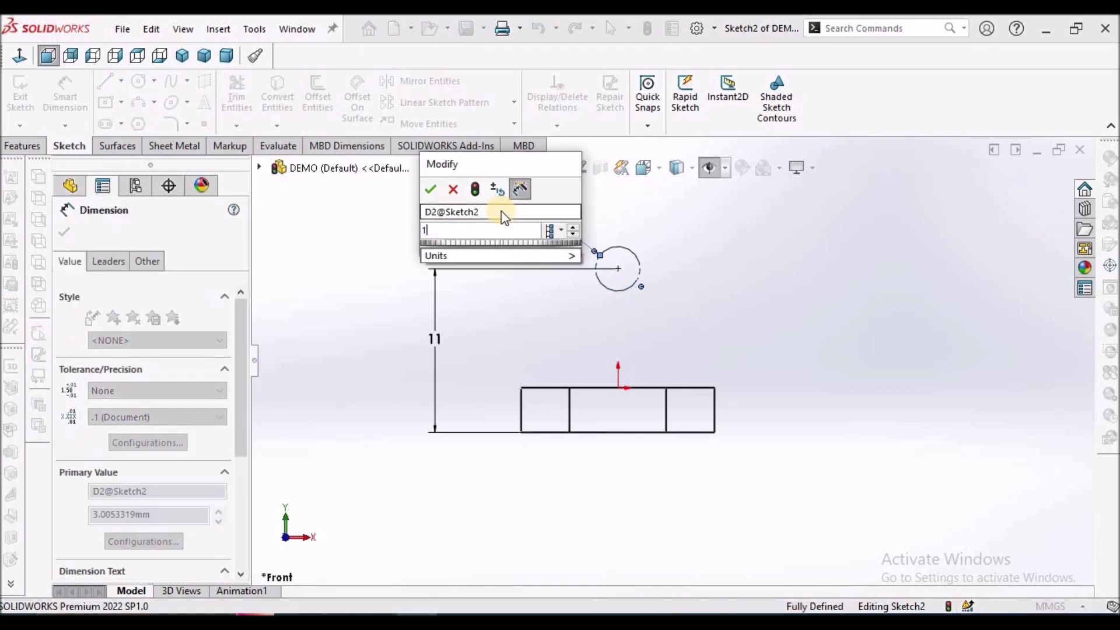
key("Return")
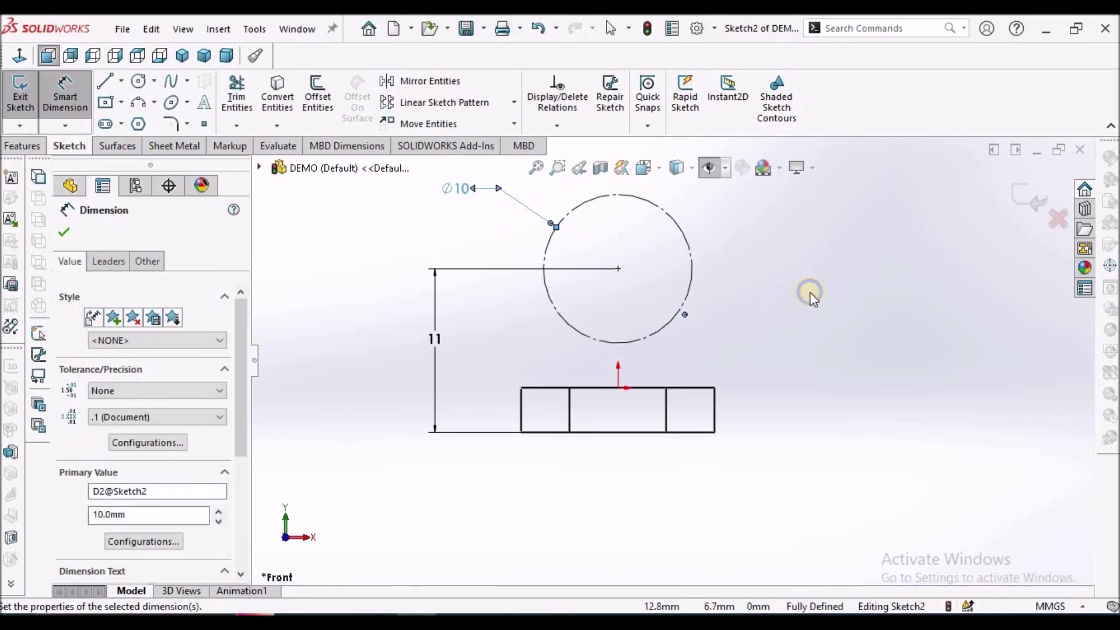
right_click(811, 292)
left_click(779, 343)
scroll(713, 379, "up", 3)
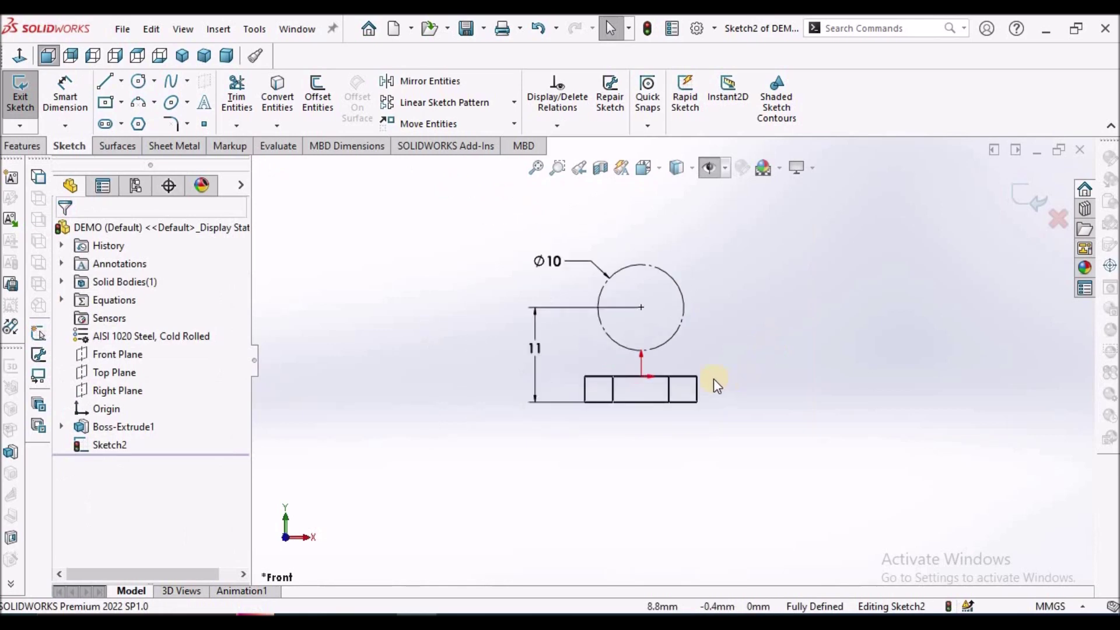
scroll(712, 378, "down", 3)
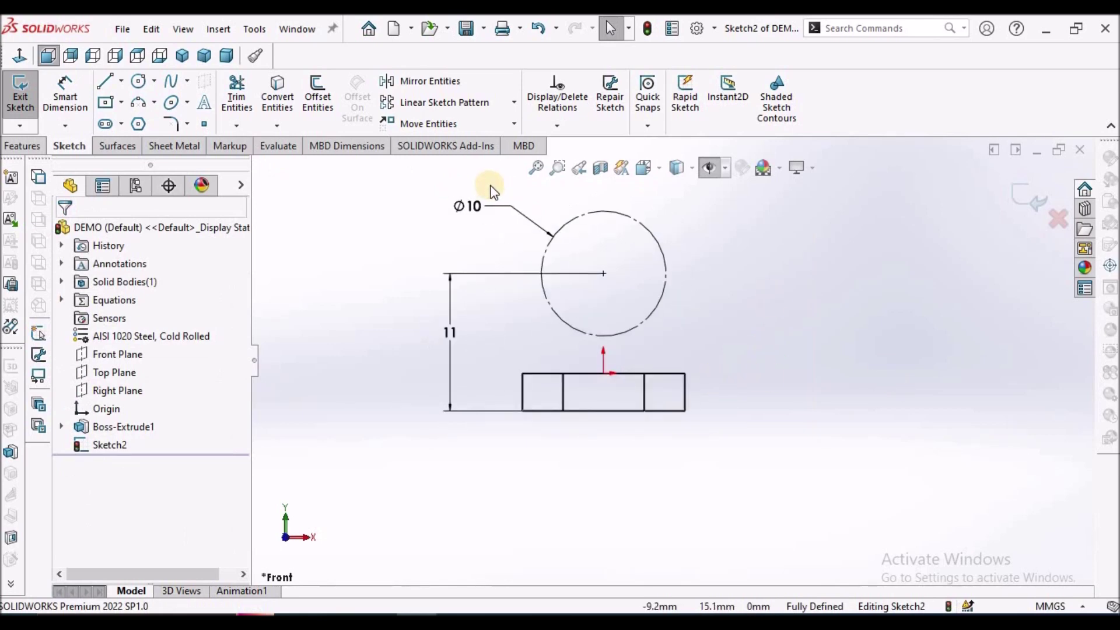
Draw the short top line across the ball, a vertical line below the collar, and a 4.5 mm horizontal.
left_click(103, 83)
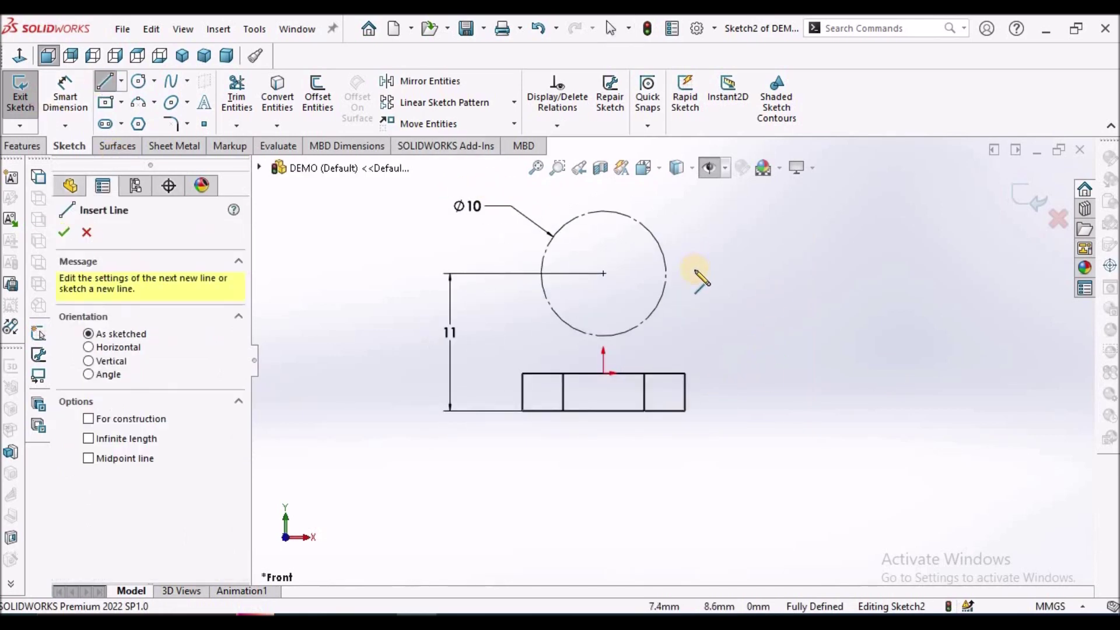
left_click(658, 245)
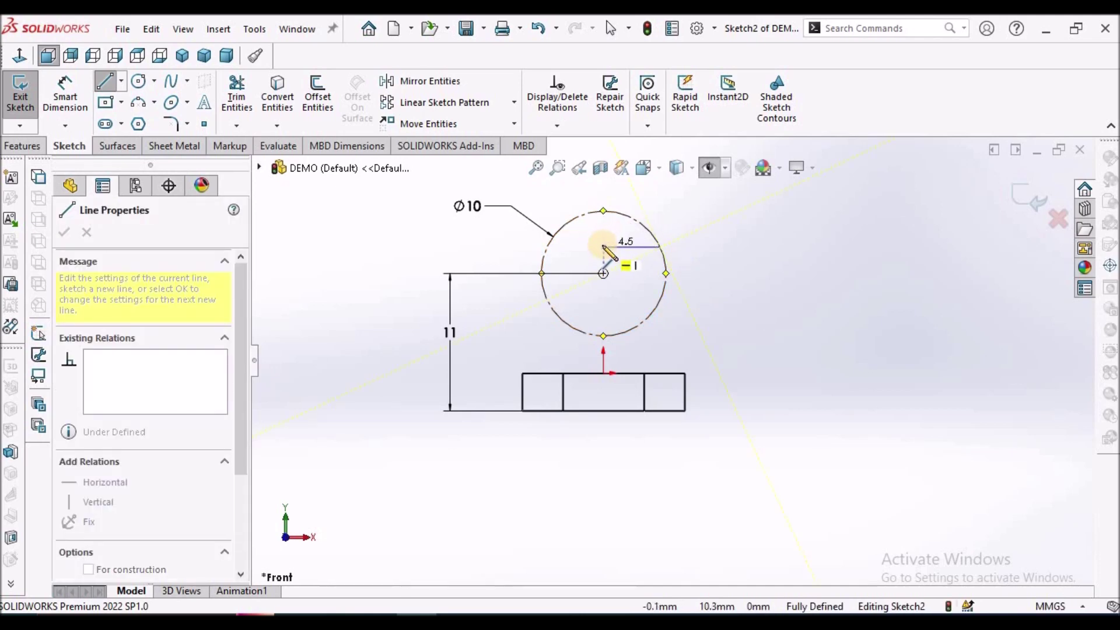
left_click(603, 246)
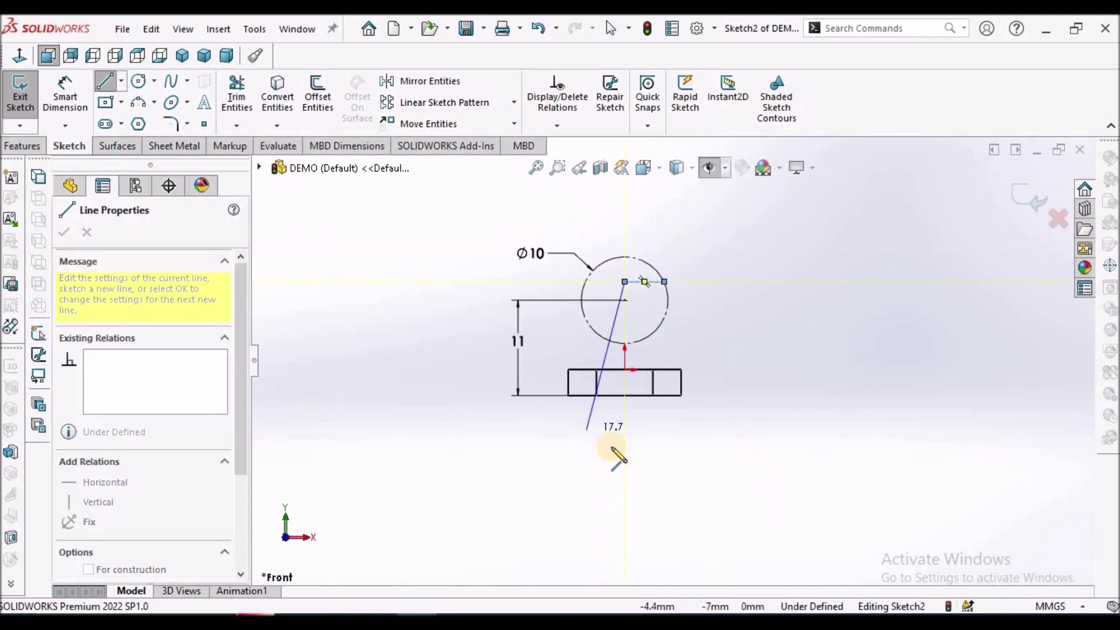
scroll(604, 444, "up", 2)
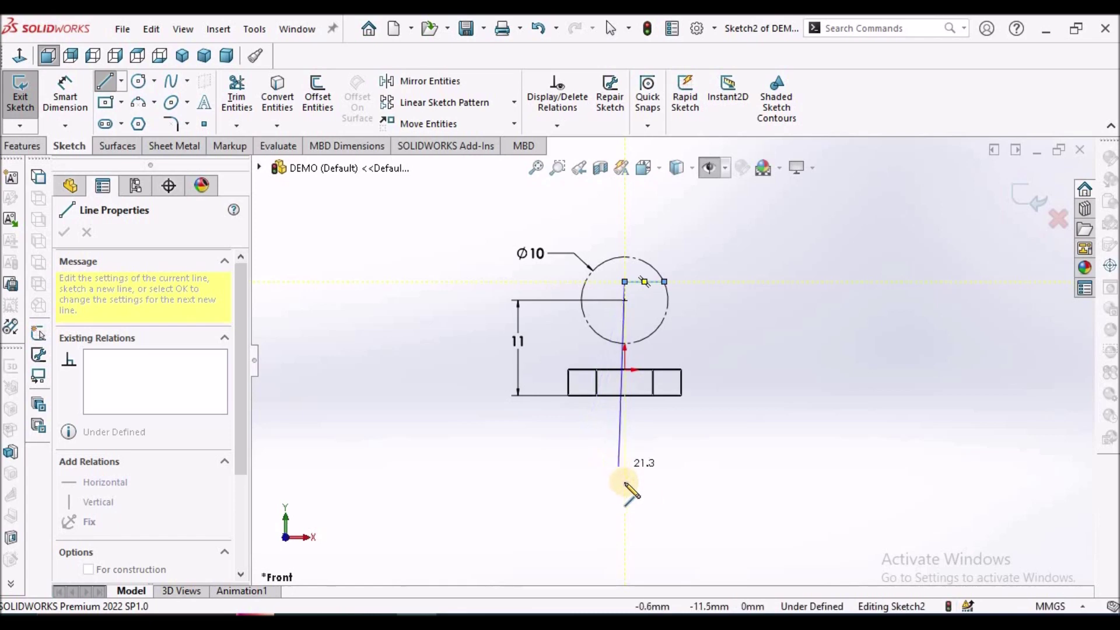
left_click(623, 531)
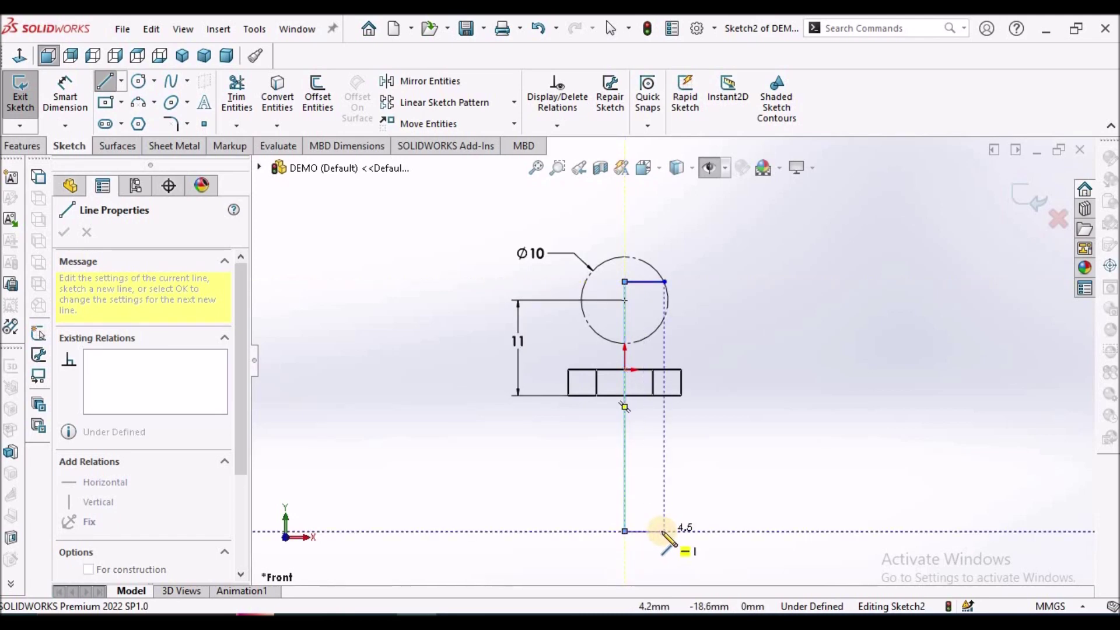
left_click(664, 531)
Continue with a vertical line up to the collar's top edge and a slant onto the circle.
scroll(665, 376, "up", 3)
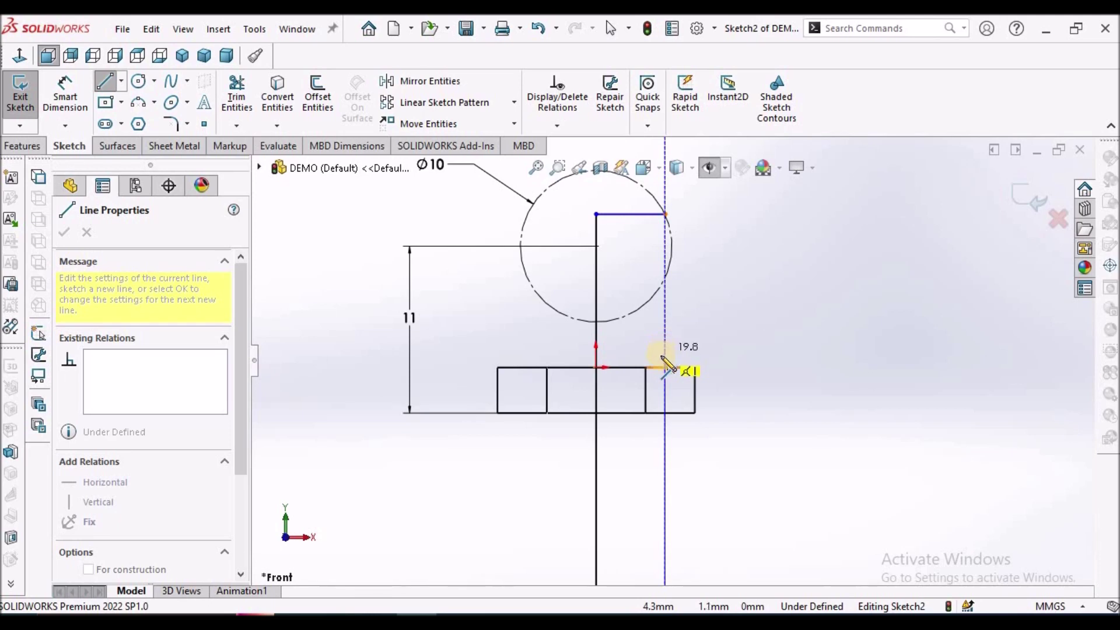
scroll(671, 372, "up", 5)
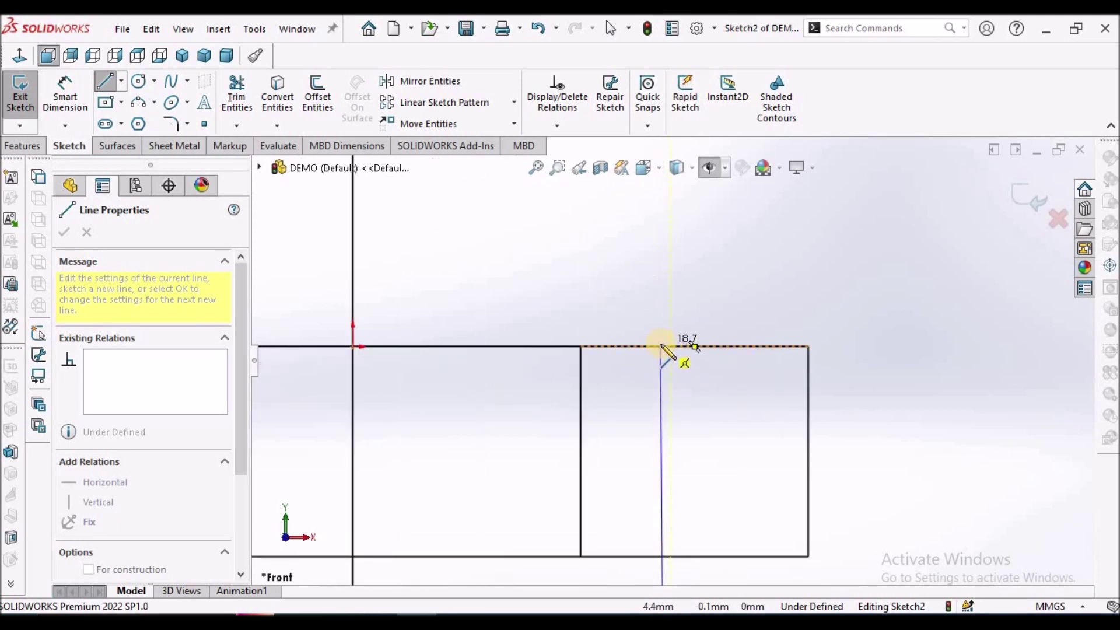
left_click(661, 346)
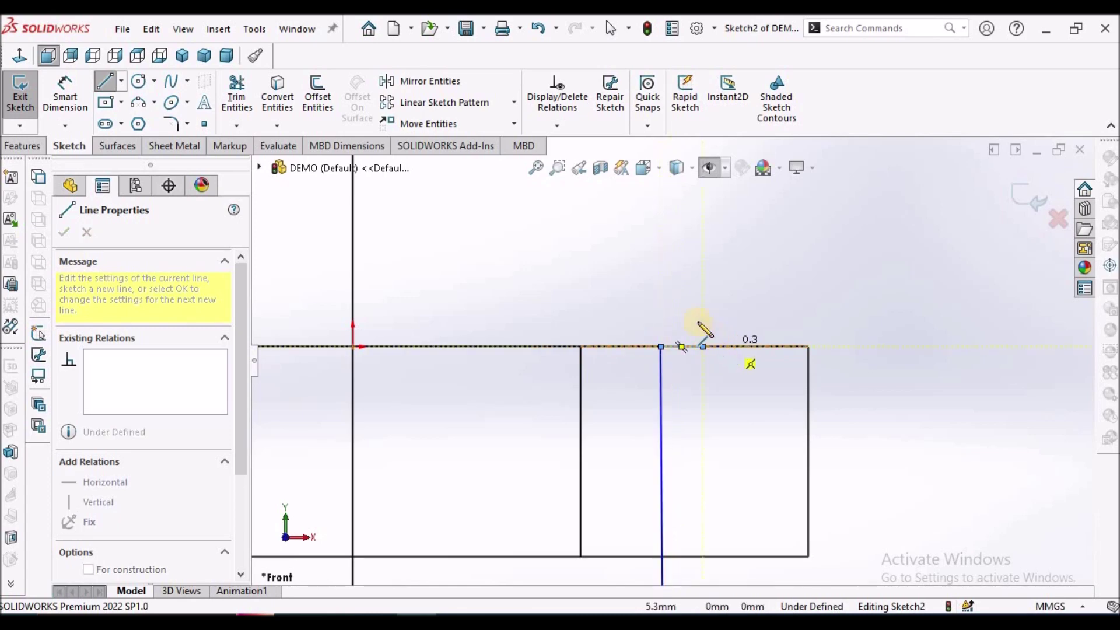
scroll(694, 320, "down", 6)
scroll(685, 325, "up", 2)
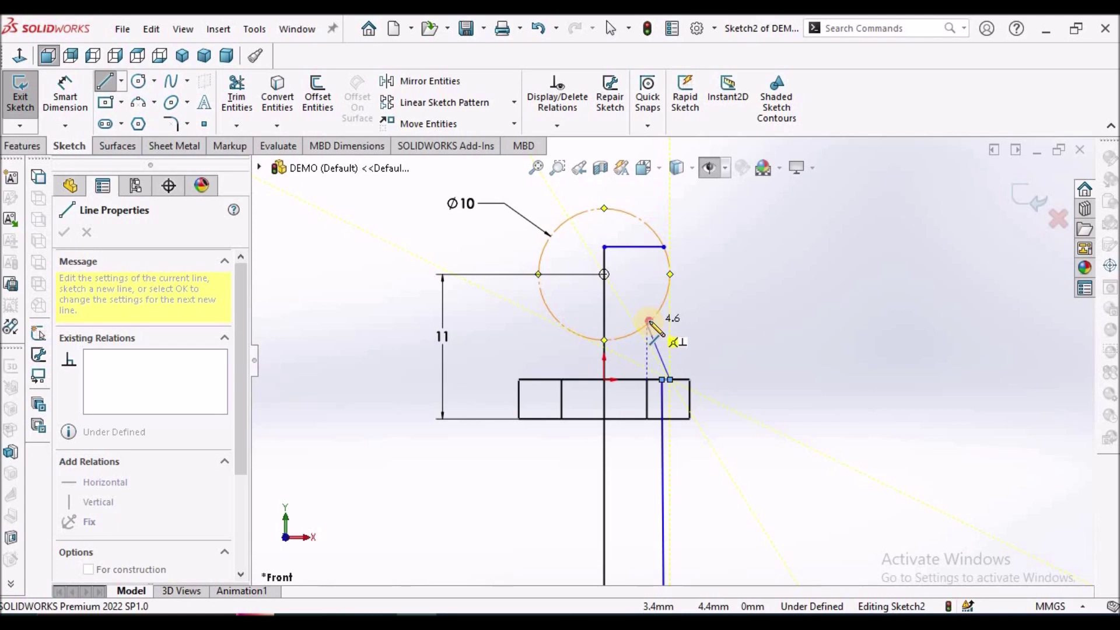
left_click(647, 323)
right_click(783, 291)
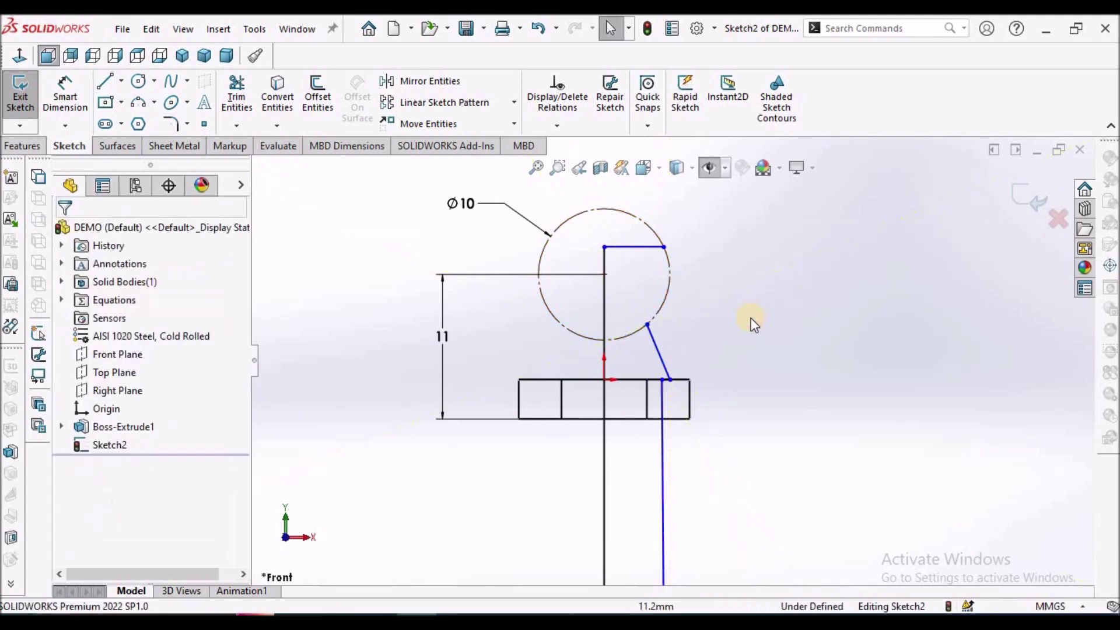
scroll(681, 405, "up", 4)
scroll(670, 376, "down", 6)
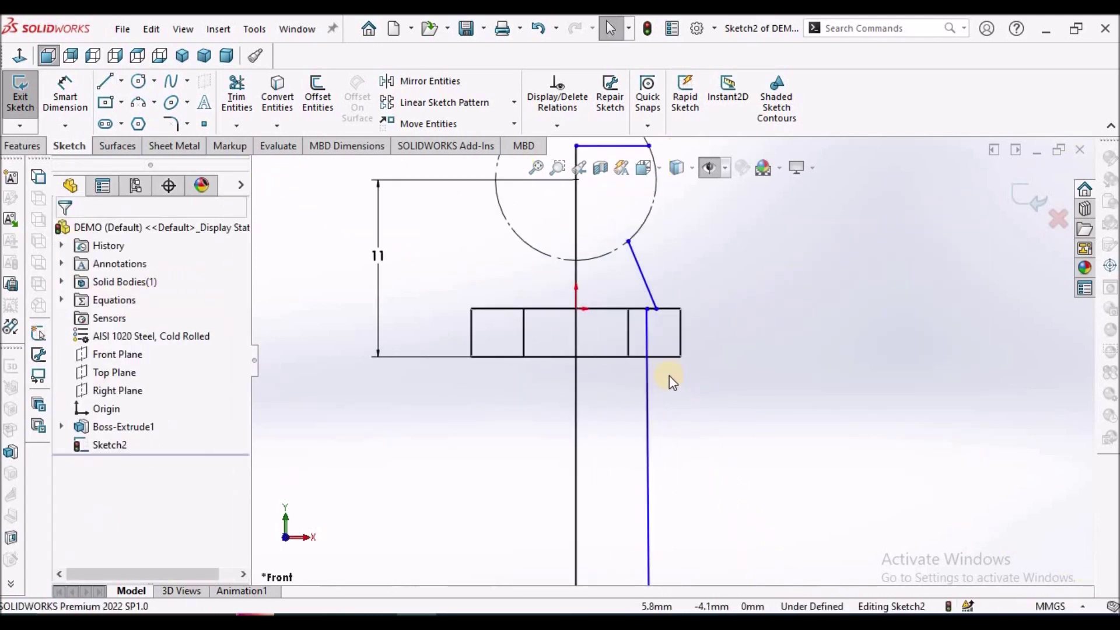
scroll(669, 376, "up", 2)
scroll(721, 344, "down", 2)
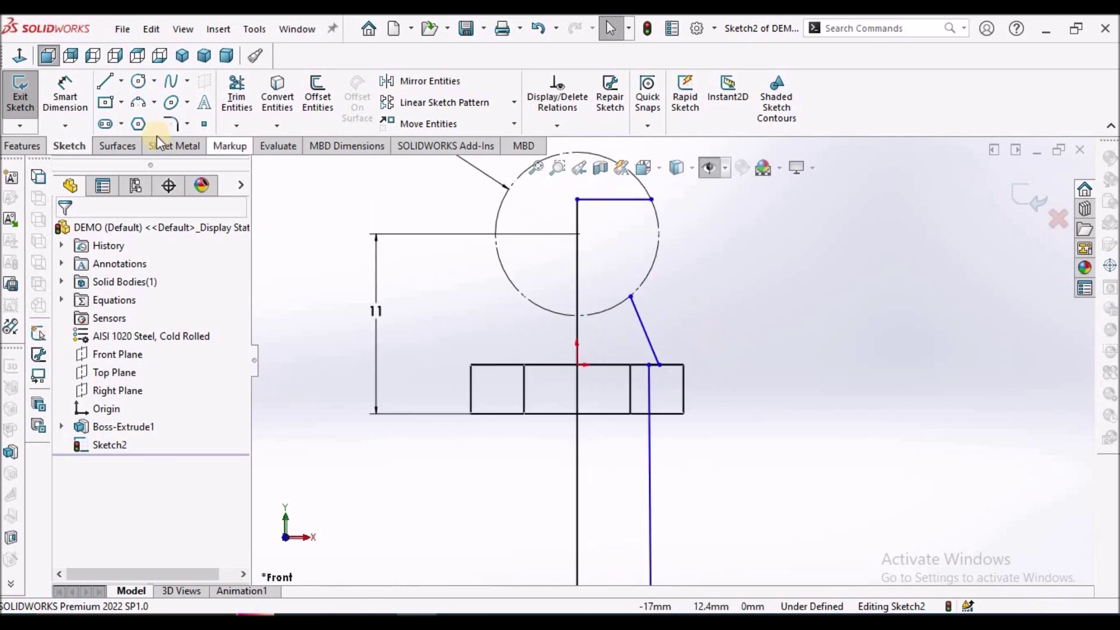
Draw a three-point arc from the top line's end to the slanted line's endpoint.
left_click(138, 102)
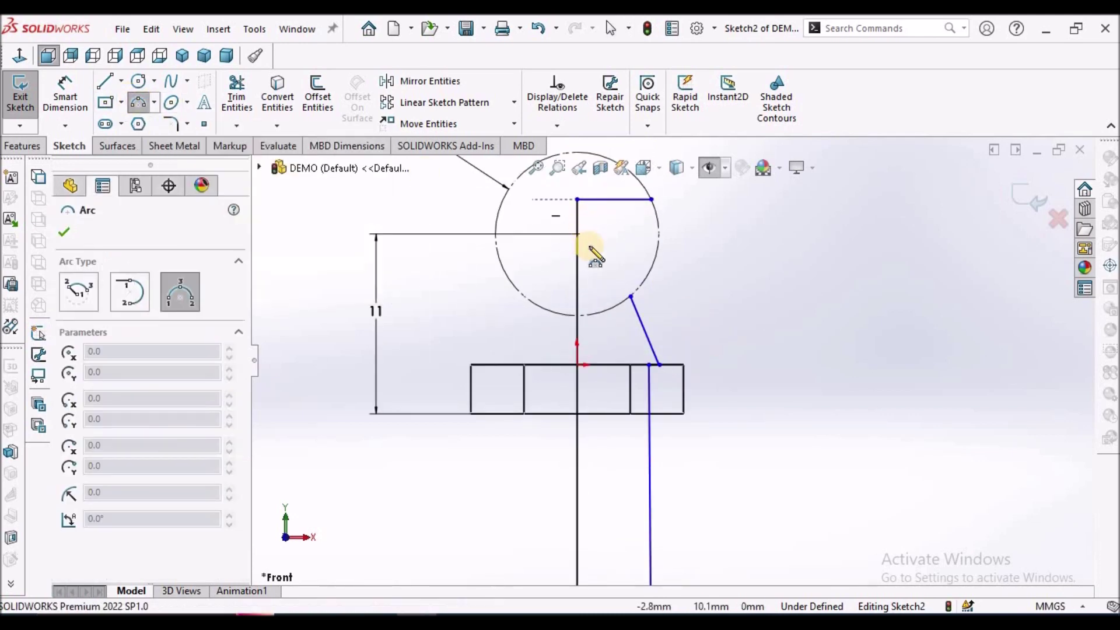
scroll(663, 212, "down", 2)
left_click(652, 199)
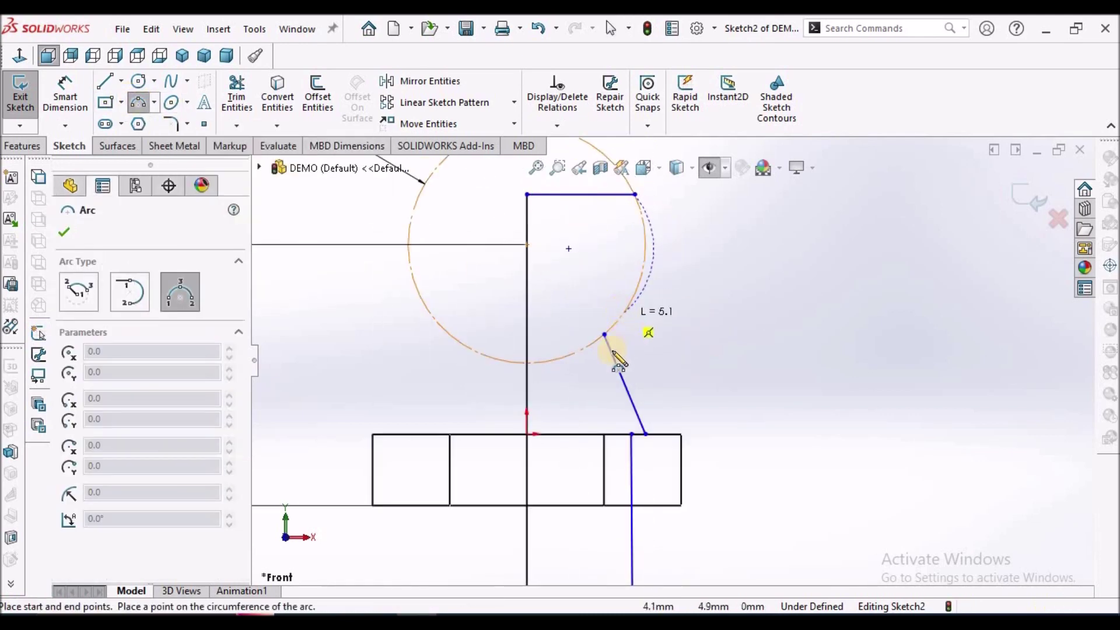
left_click(604, 334)
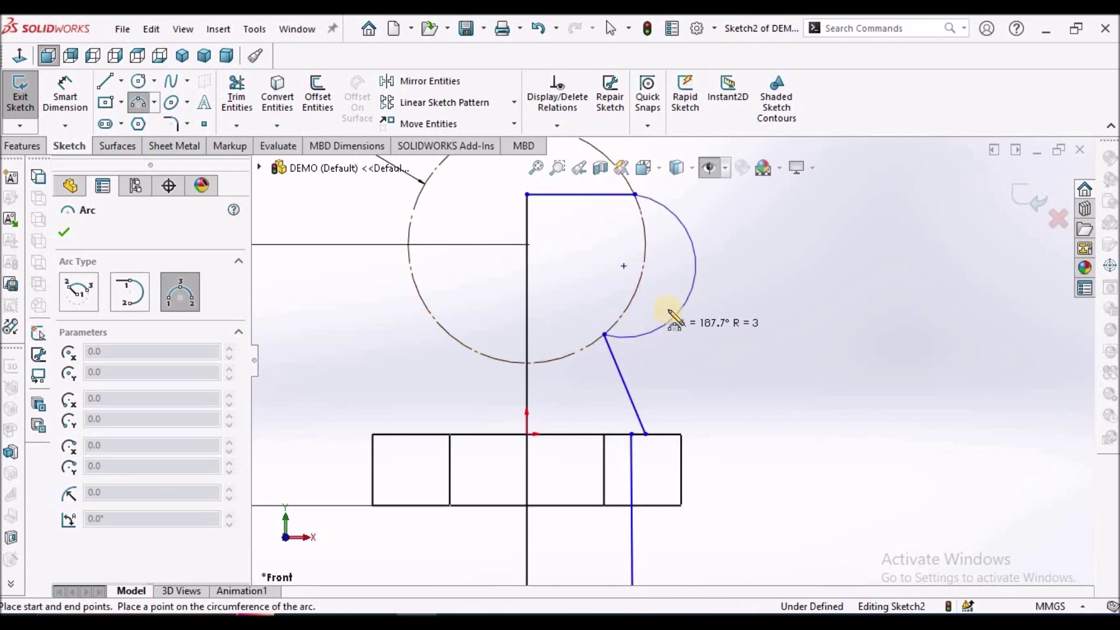
left_click(678, 277)
right_click(807, 244)
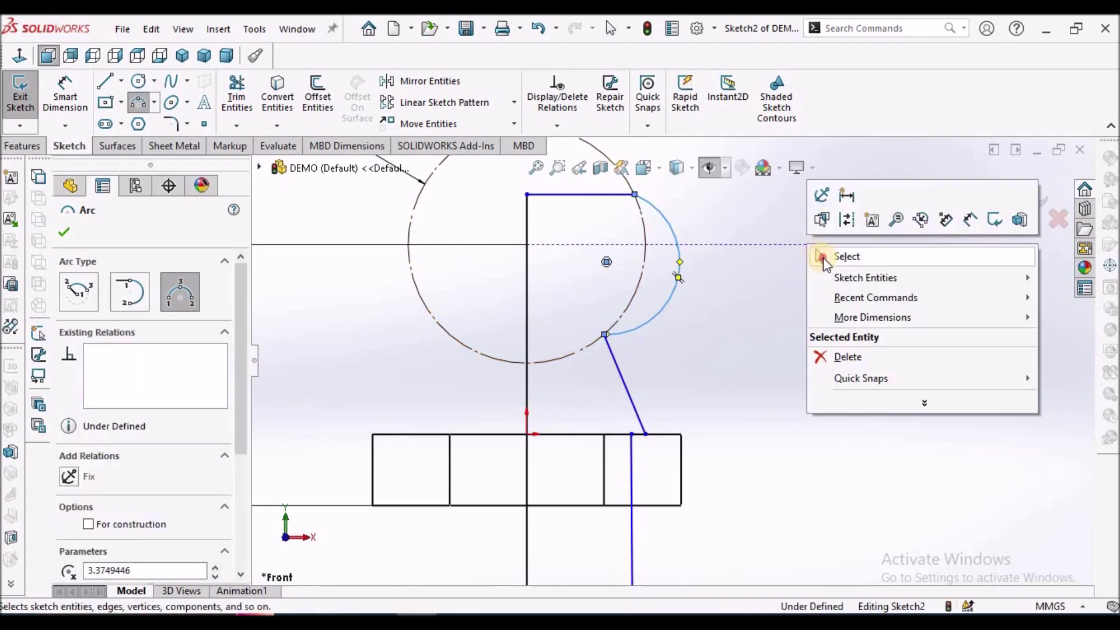
left_click(824, 258)
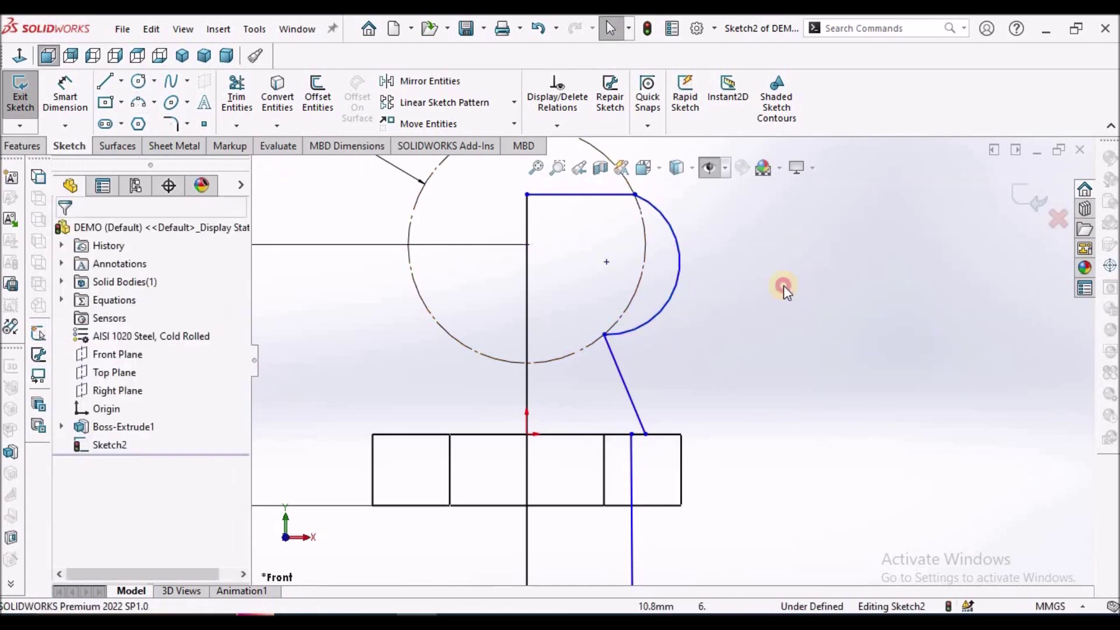
Make the arc coradial with the Ø10 construction circle.
left_click(645, 253)
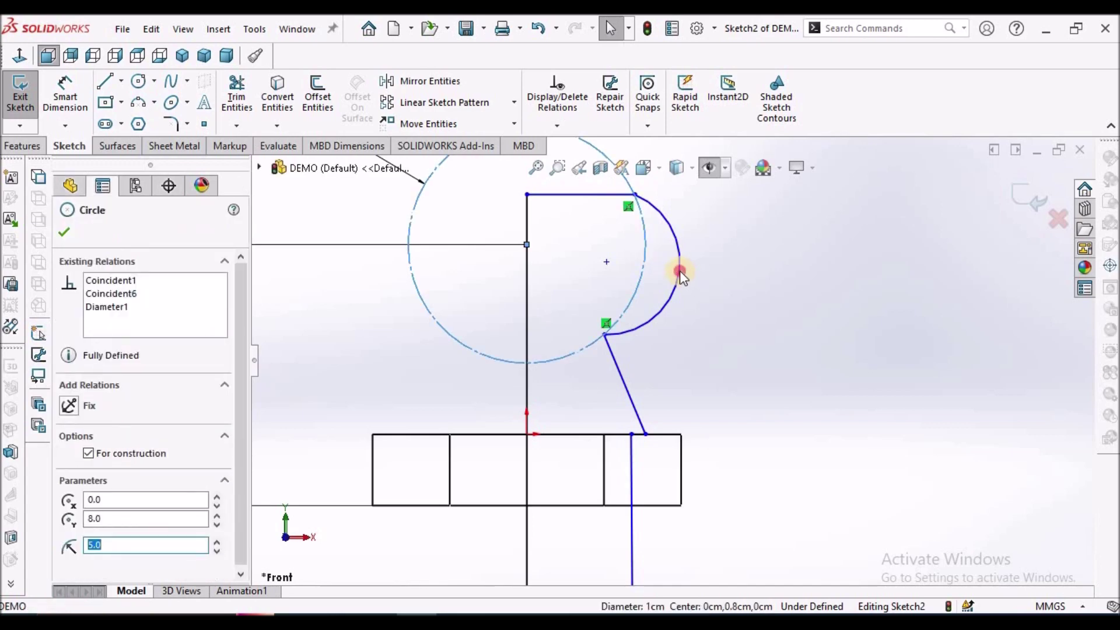
left_click(680, 270, "ctrl")
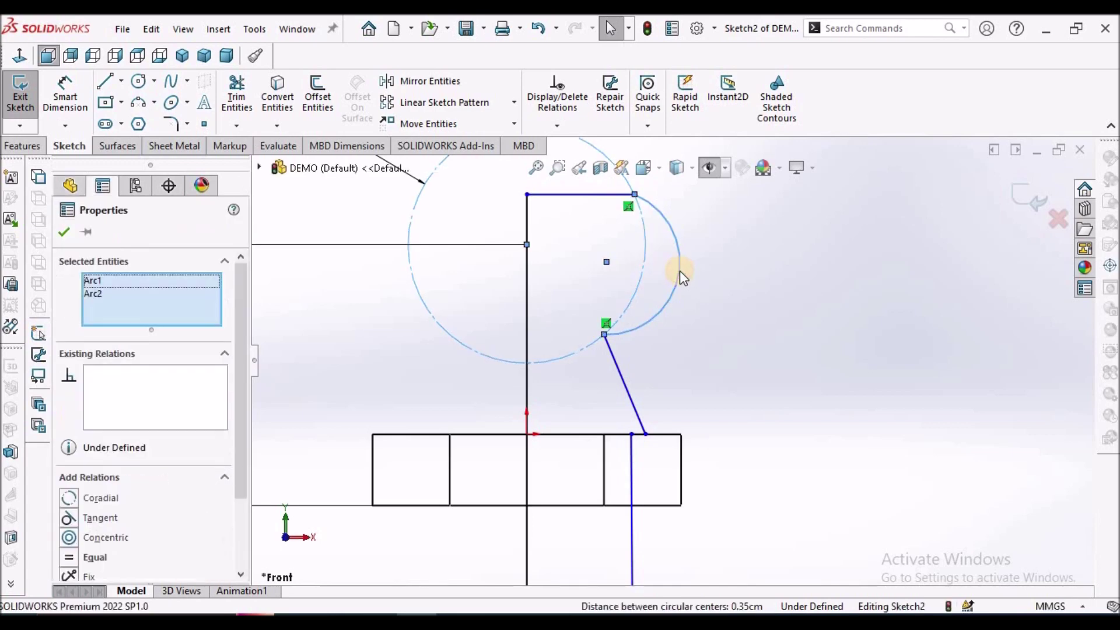
left_click(78, 495)
left_click(62, 234)
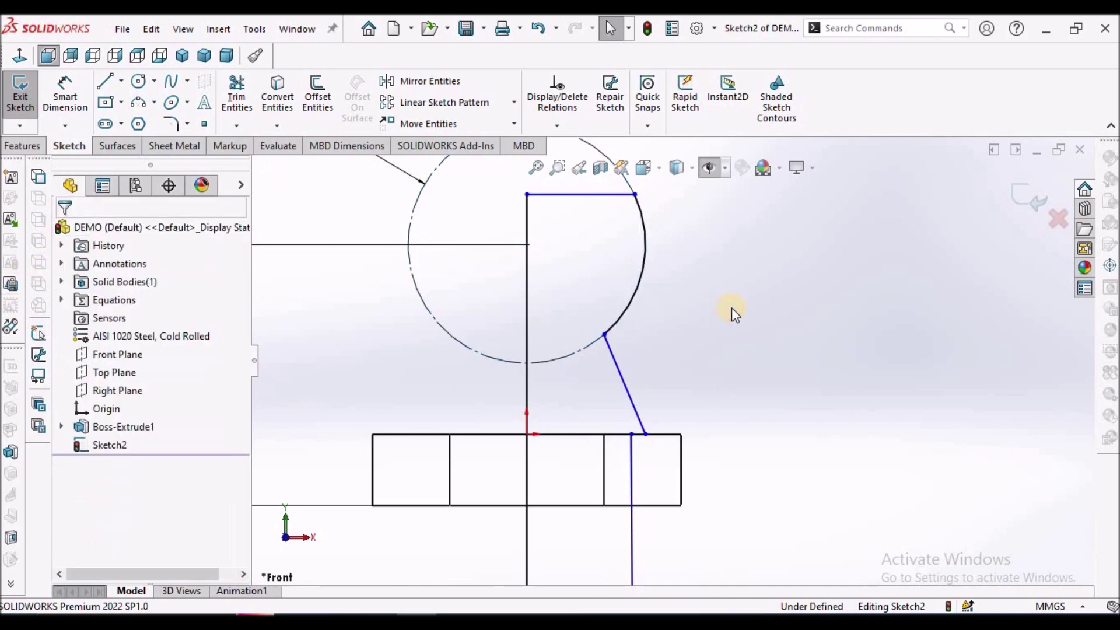
scroll(732, 307, "up", 3)
scroll(645, 208, "down", 3)
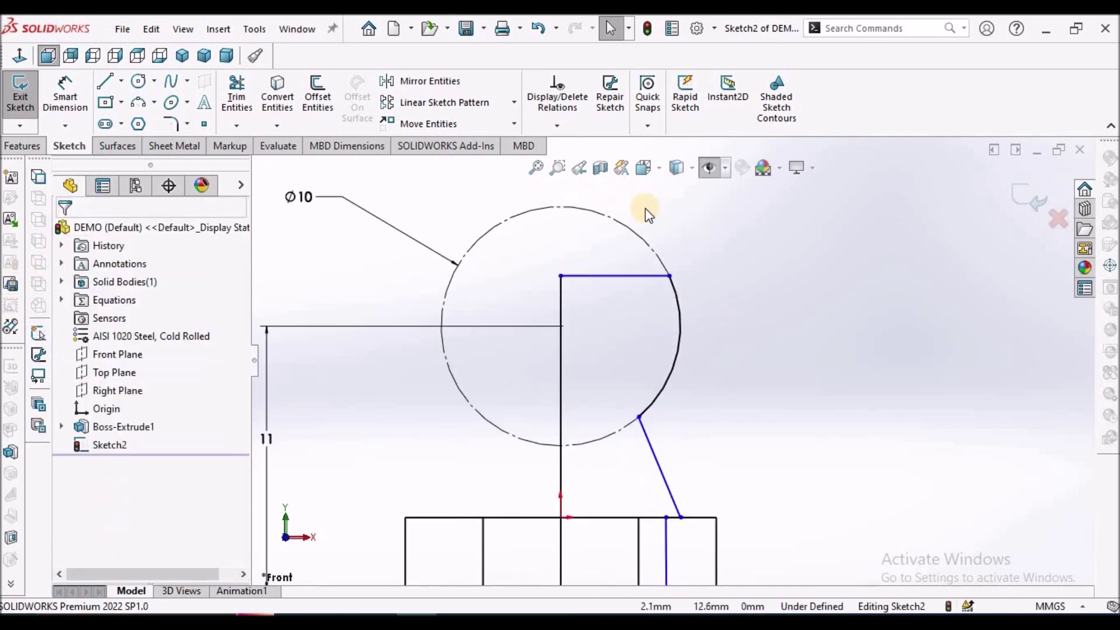
Dimension the top line to the circle, measuring to the circle's edge rather than centre.
left_click(60, 91)
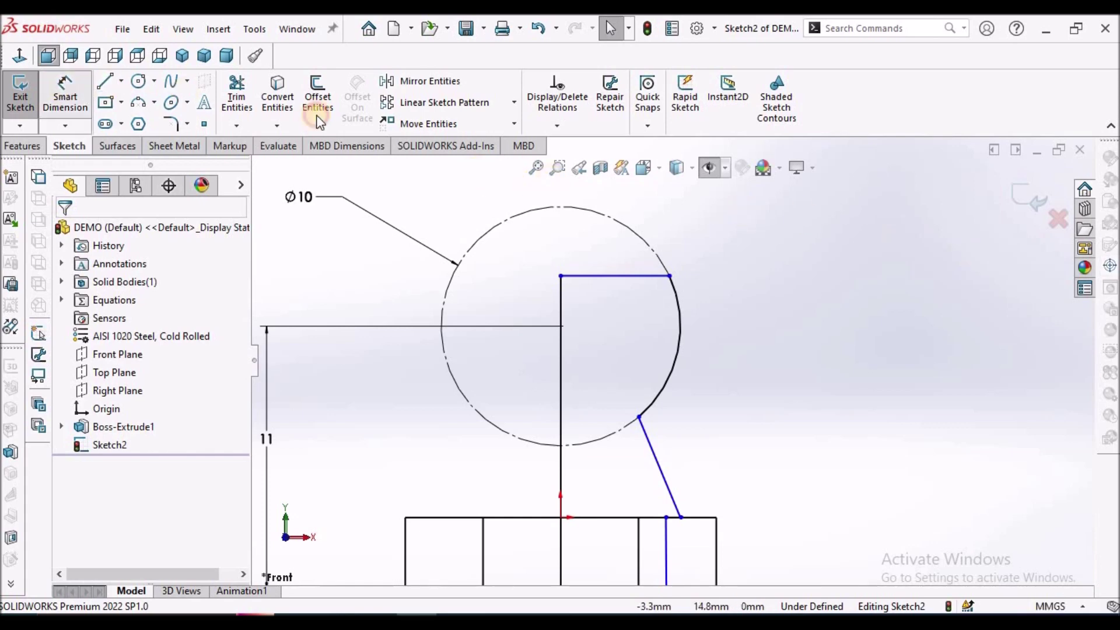
left_click(620, 274)
left_click(591, 207)
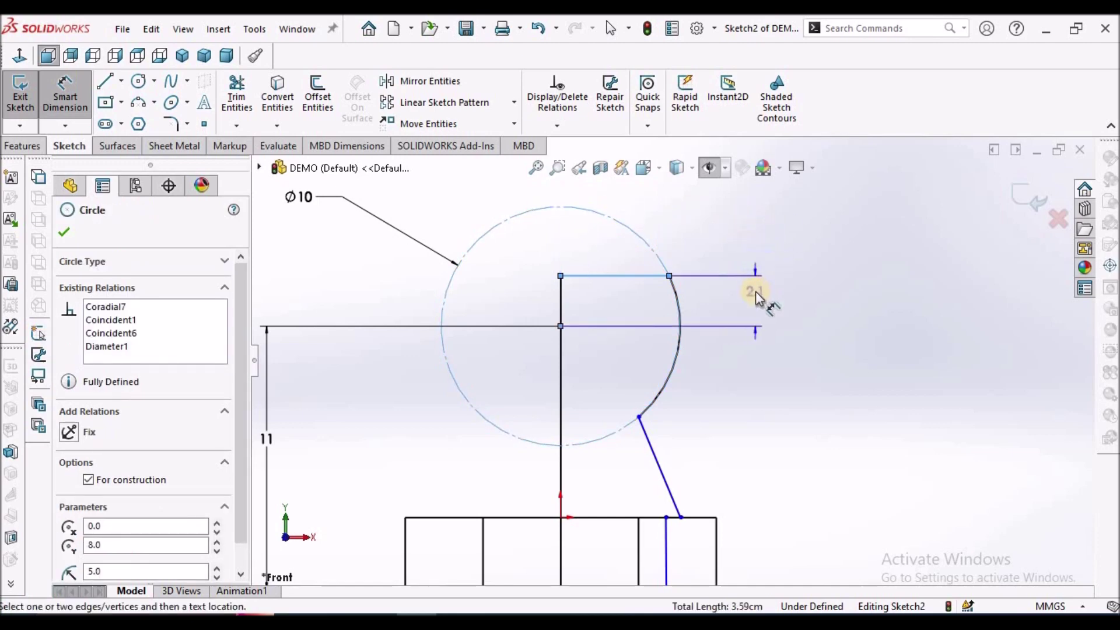
left_click(755, 292)
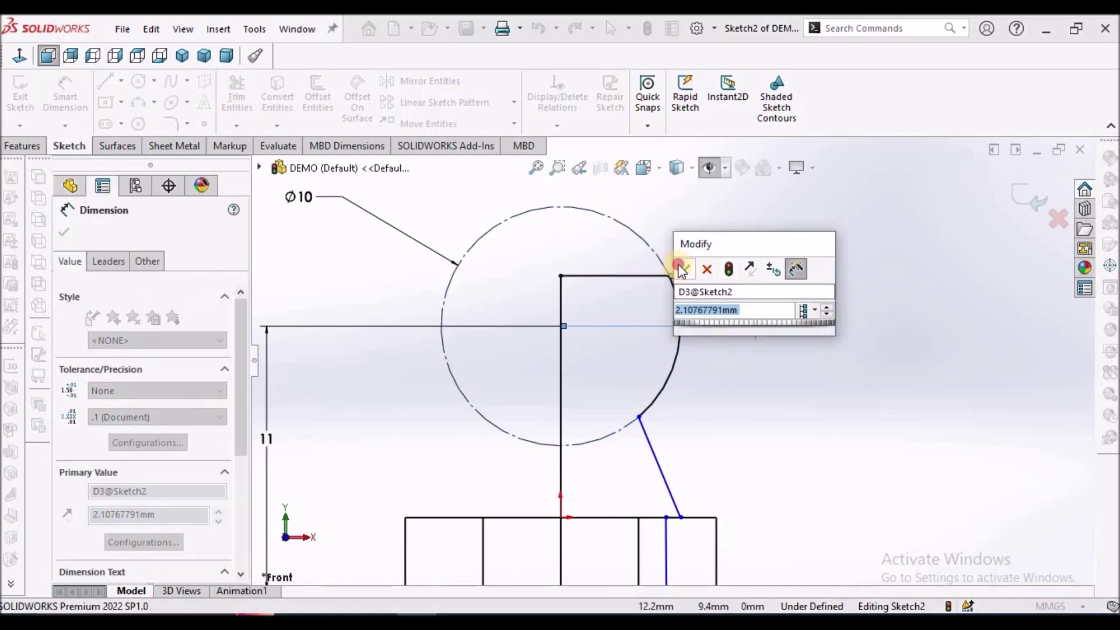
left_click(682, 269)
left_click(120, 263)
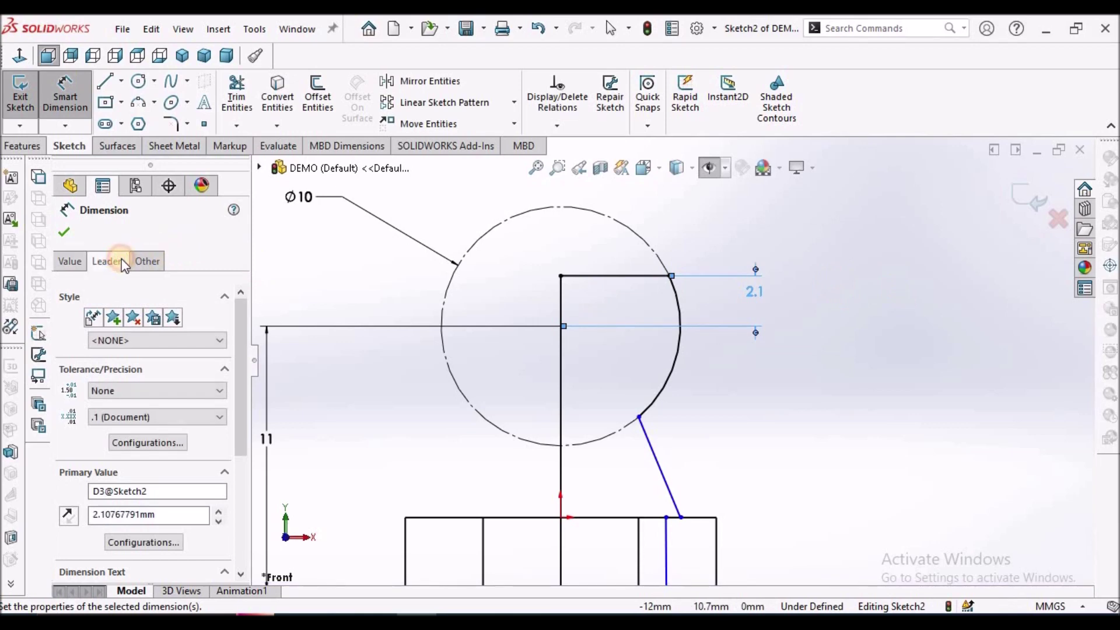
left_click_drag(238, 422, 229, 533)
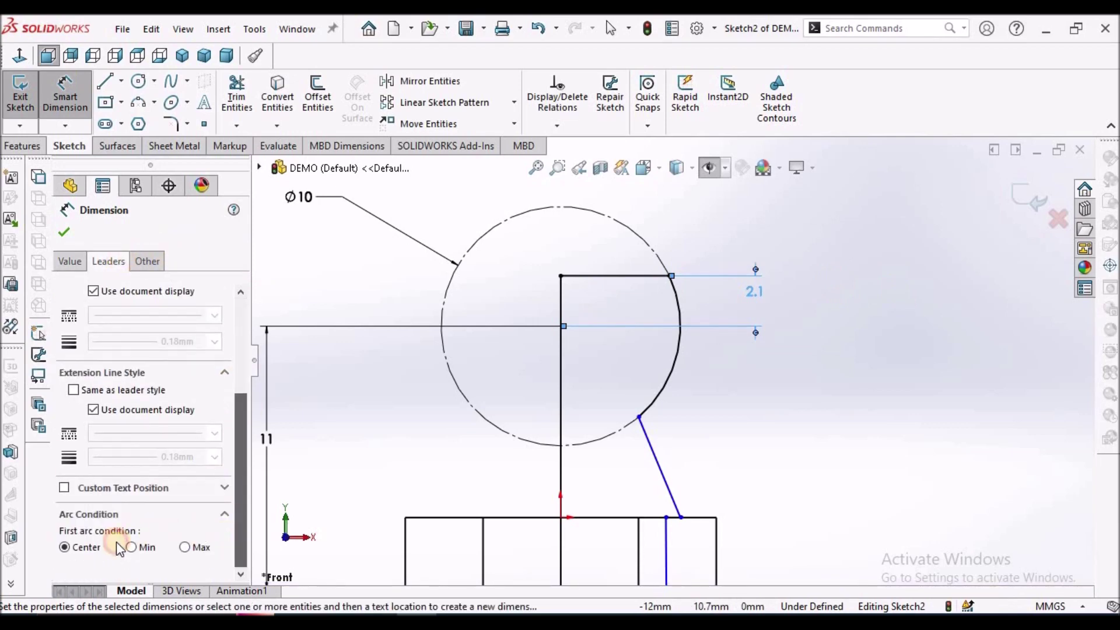
left_click(131, 547)
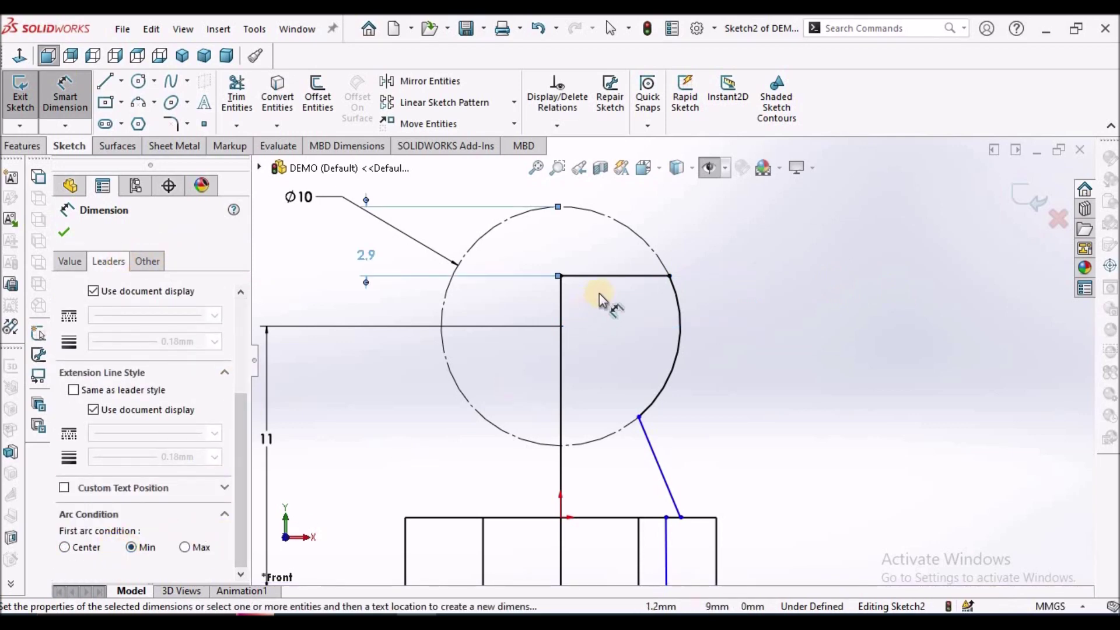
scroll(608, 301, "down", 2)
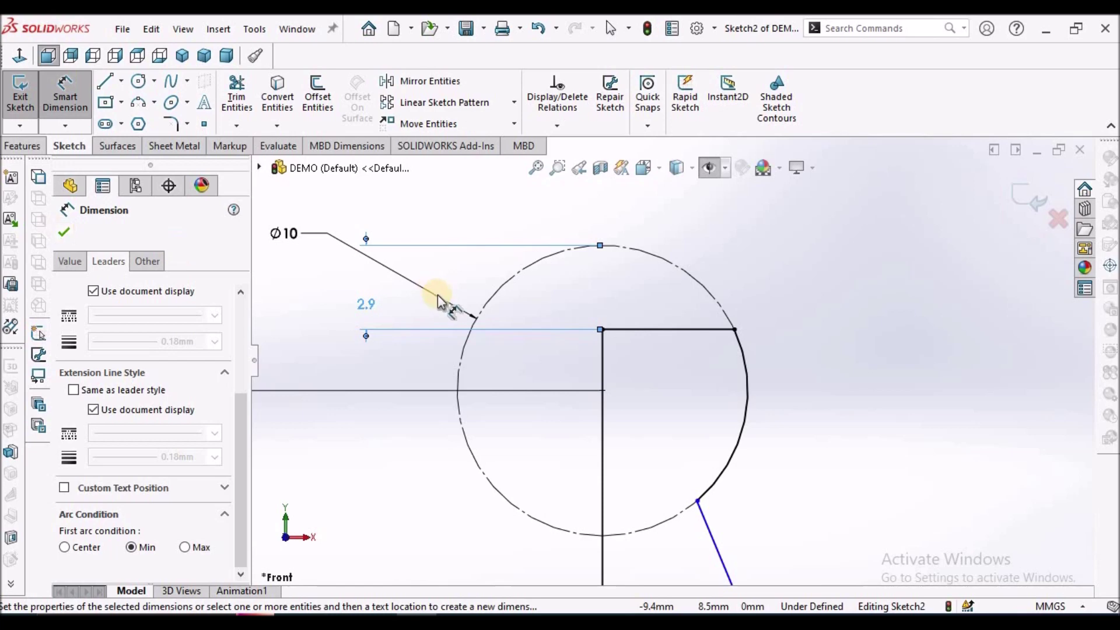
left_click(65, 232)
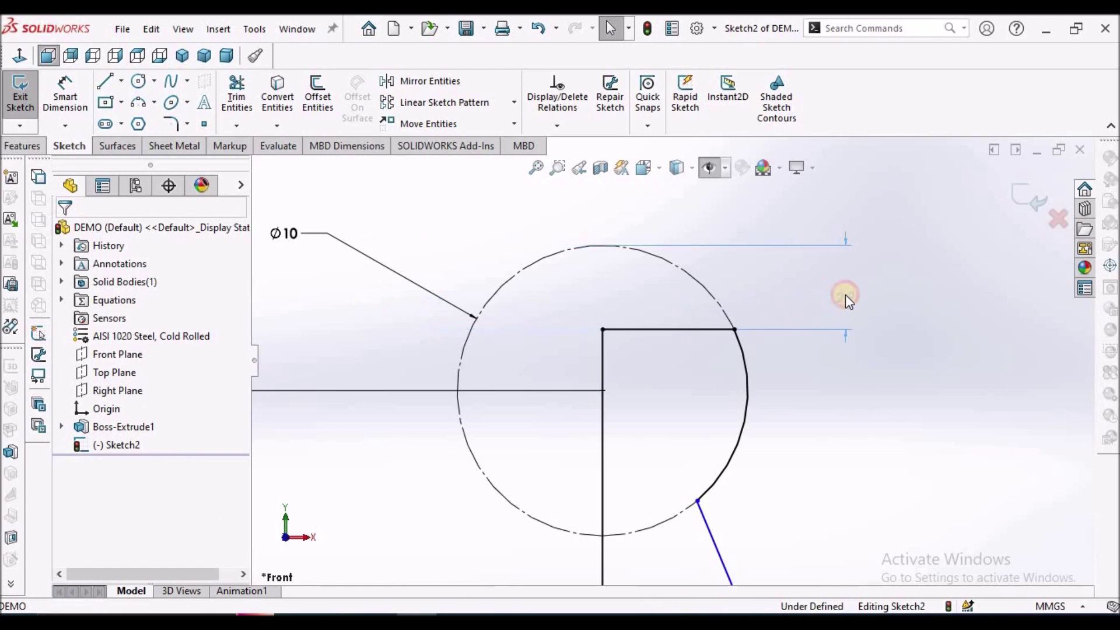
Change that dimension to 1.5 mm and reposition it to the right.
left_click(811, 284)
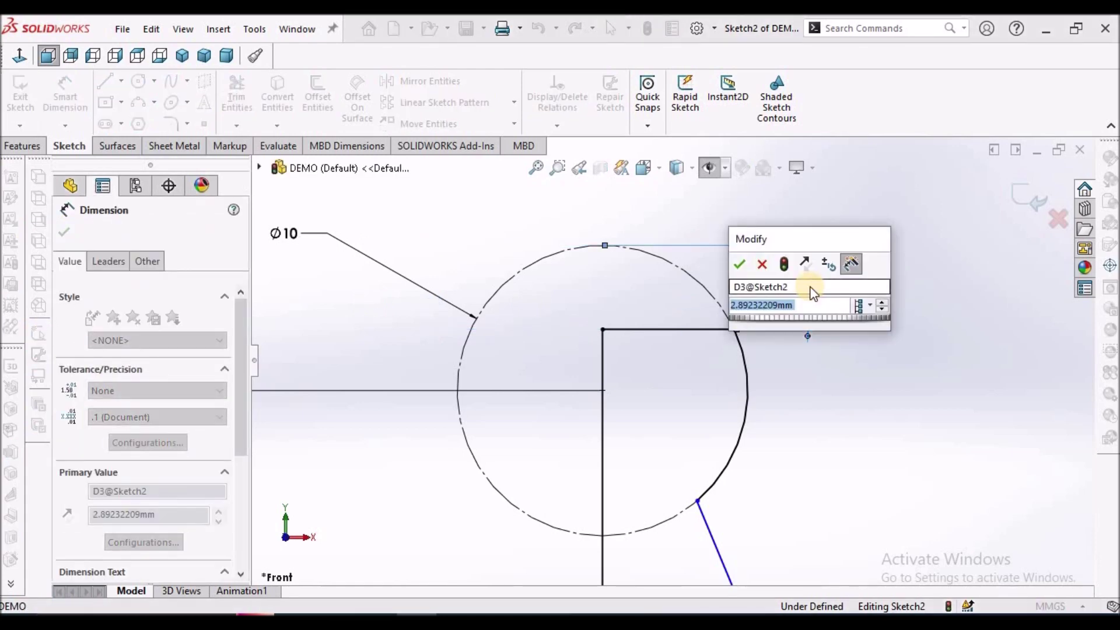
type("1.5")
key("Return")
left_click(568, 282)
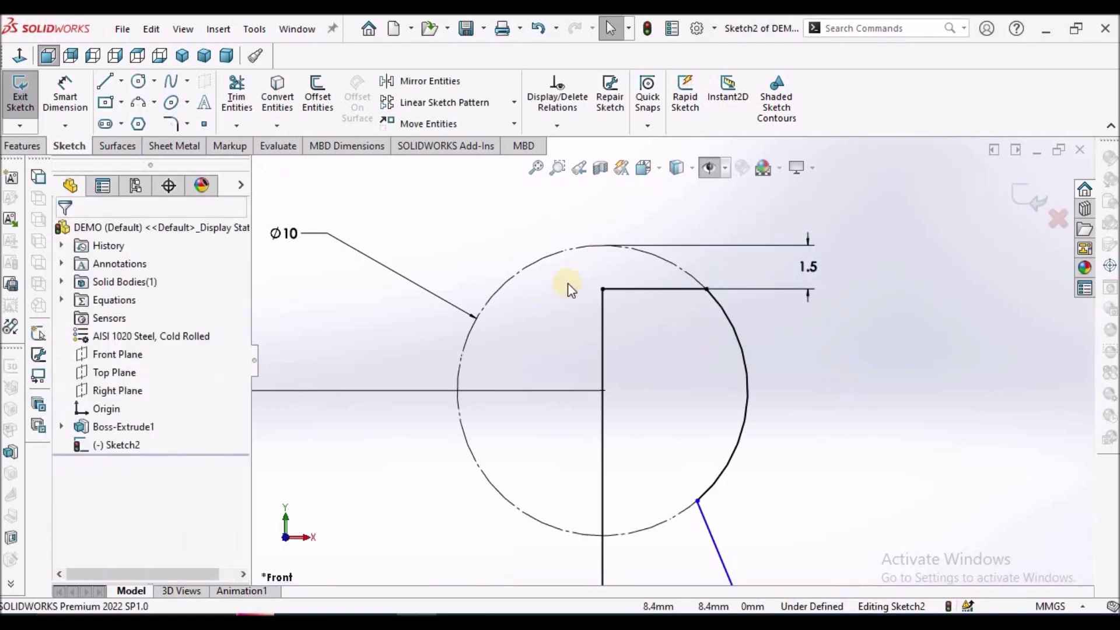
right_click(467, 223)
left_click(864, 399)
scroll(863, 399, "up", 4)
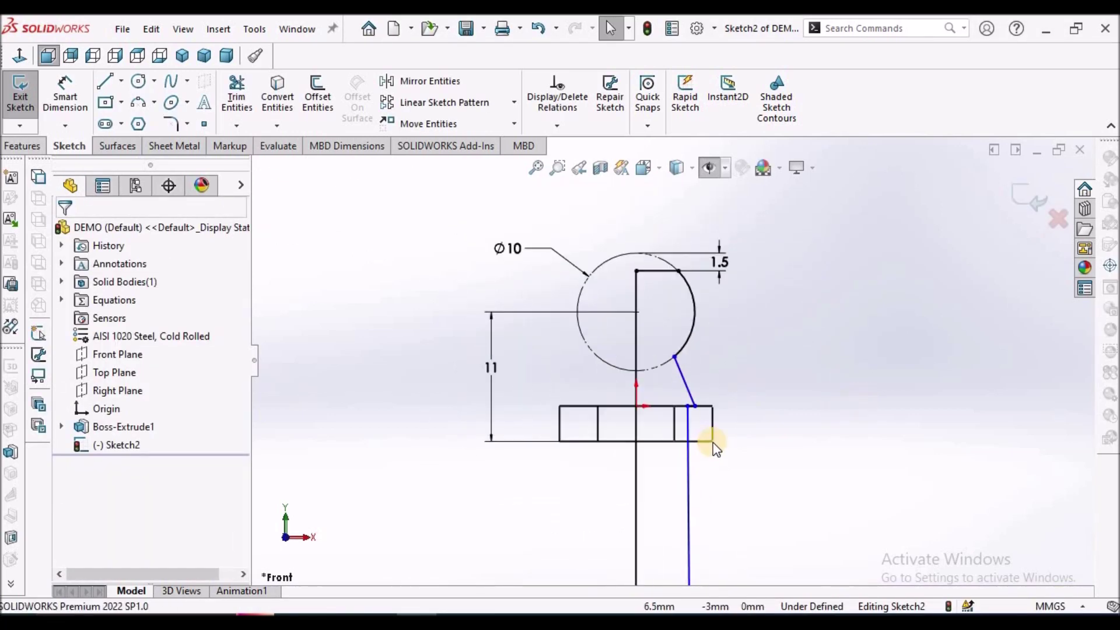
scroll(703, 416, "down", 3)
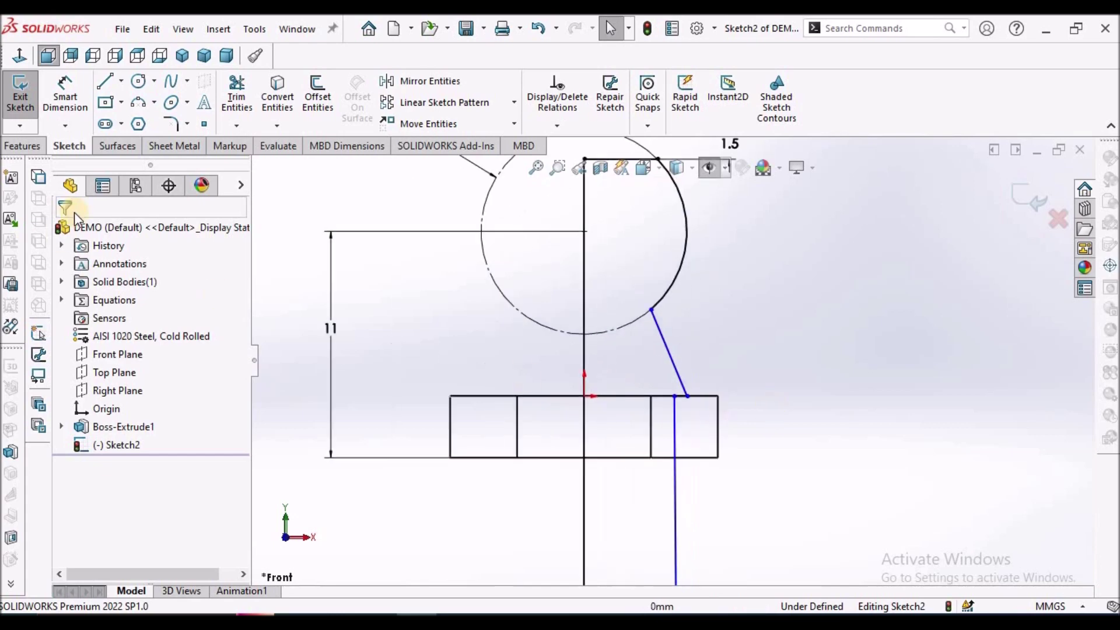
left_click(84, 96)
Dimension the slanted neck line at 60° to the short top segment.
scroll(692, 446, "down", 5)
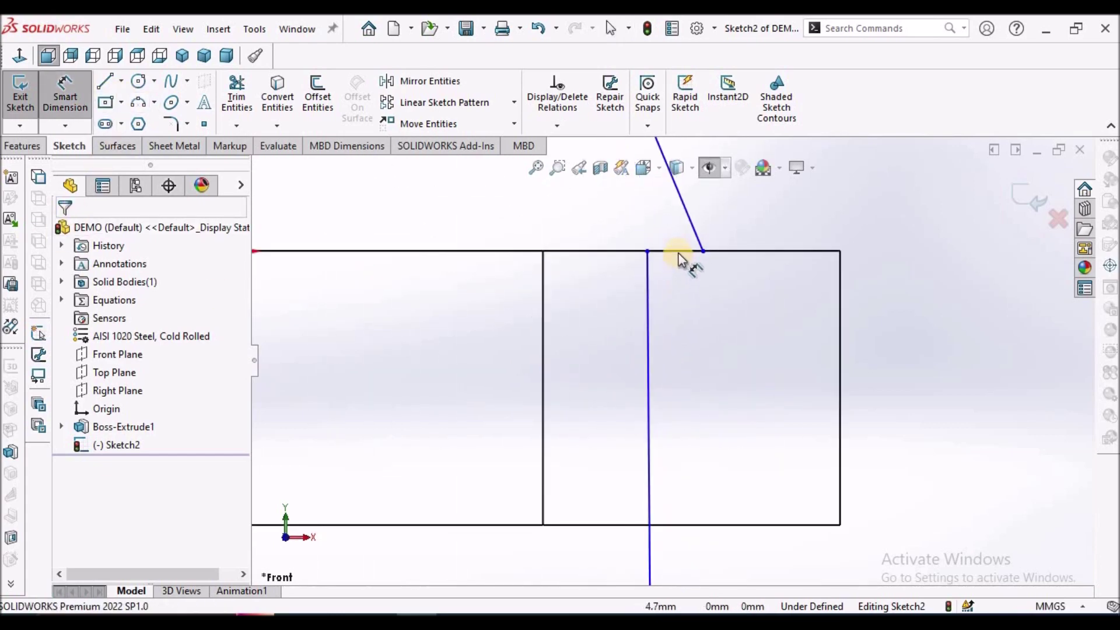
left_click(702, 246)
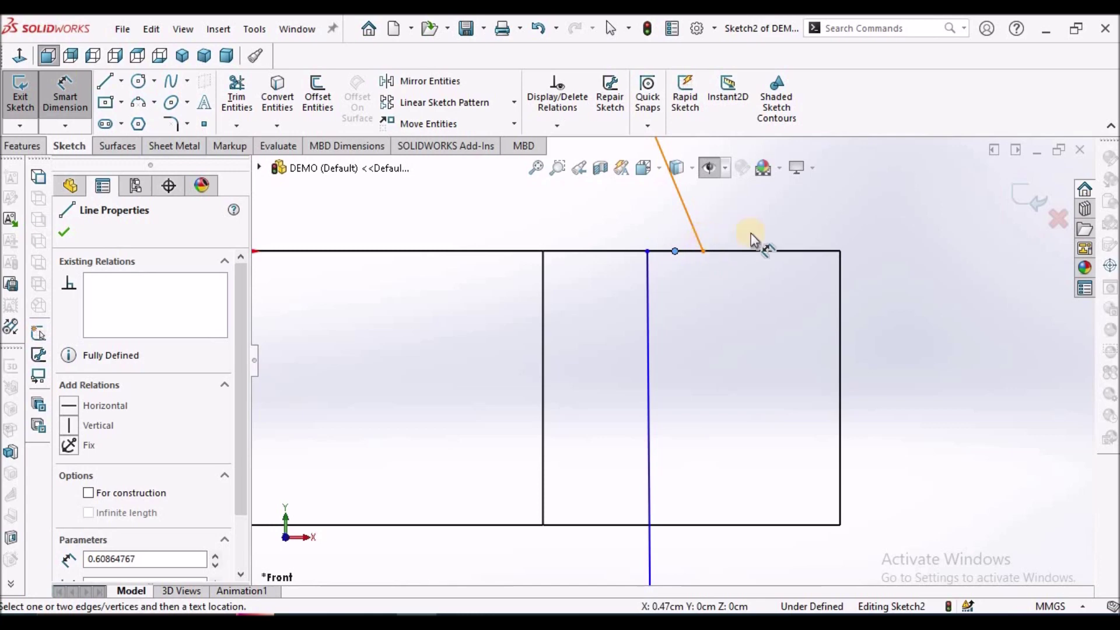
key("Escape")
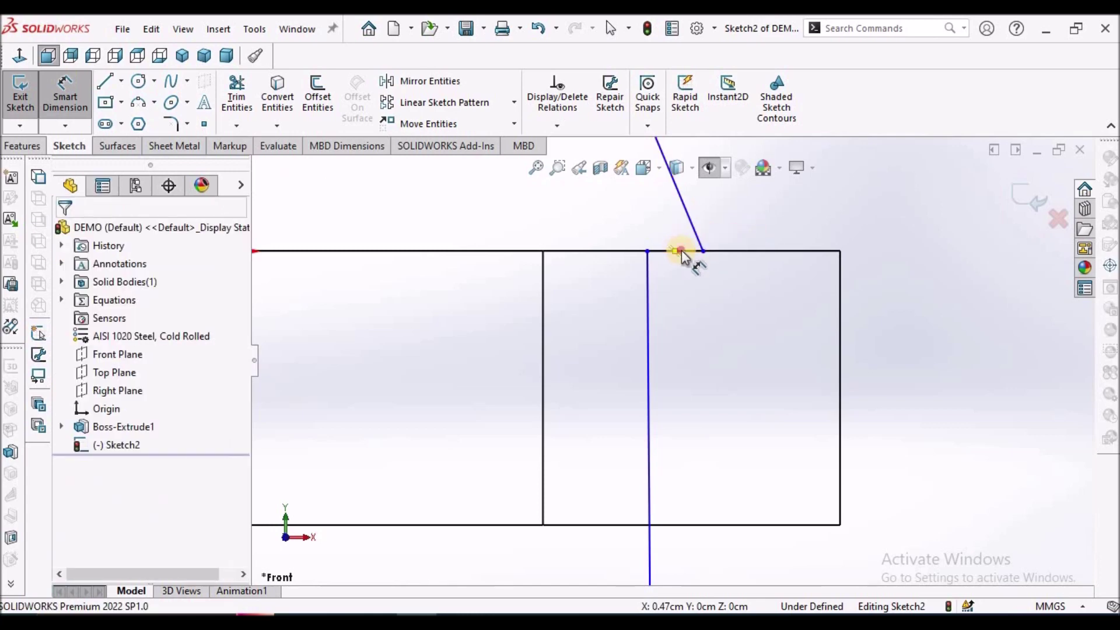
left_click(682, 251)
left_click(680, 203)
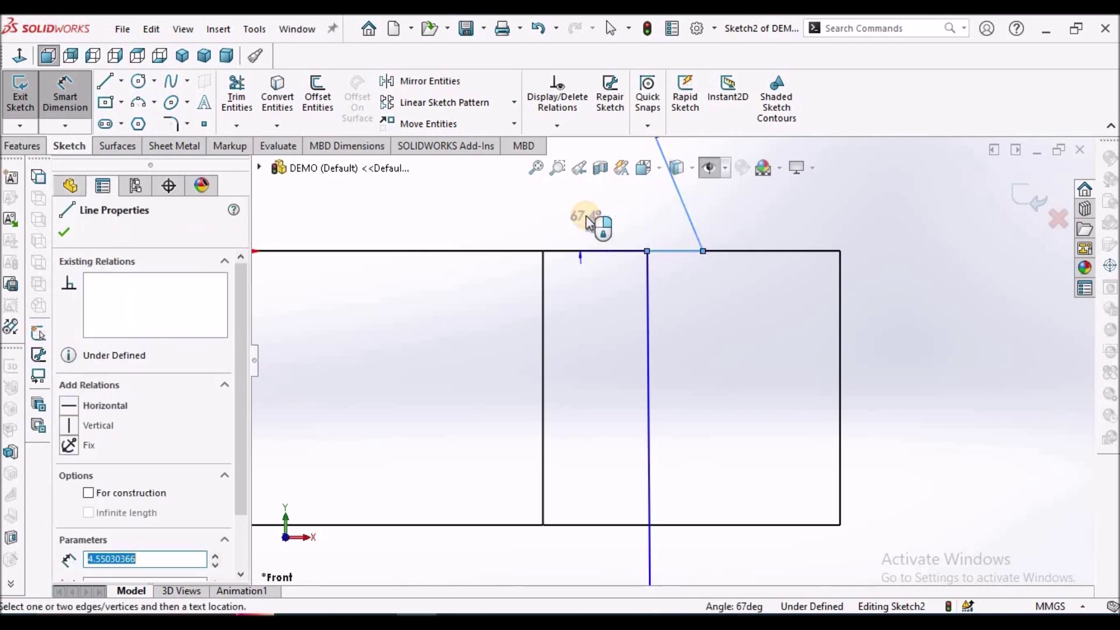
scroll(586, 215, "up", 2)
left_click(566, 212)
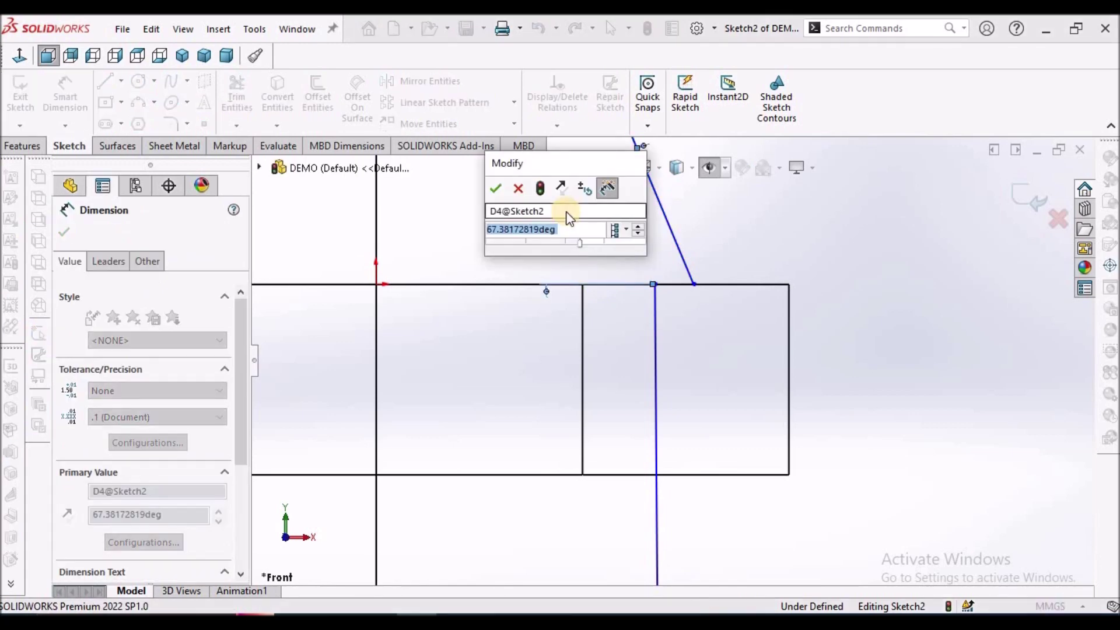
type("60")
key("Return")
left_click(895, 320)
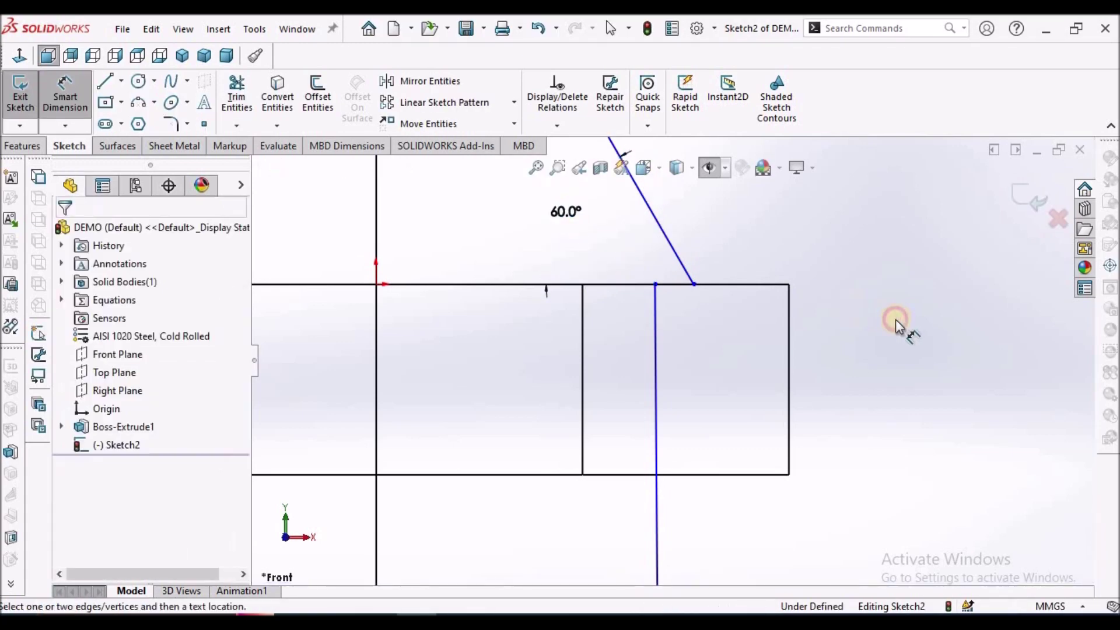
key("z")
key("z")
key("z")
key("z")
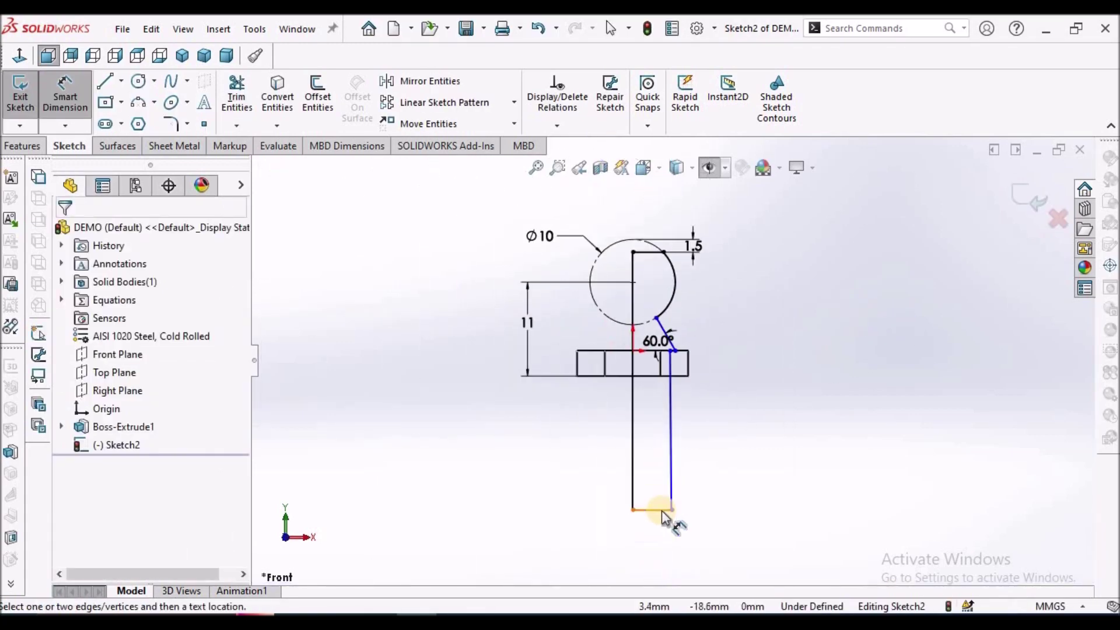
Dimension the shank's bottom line at 4 mm wide.
scroll(663, 517, "down", 1)
left_click(664, 500)
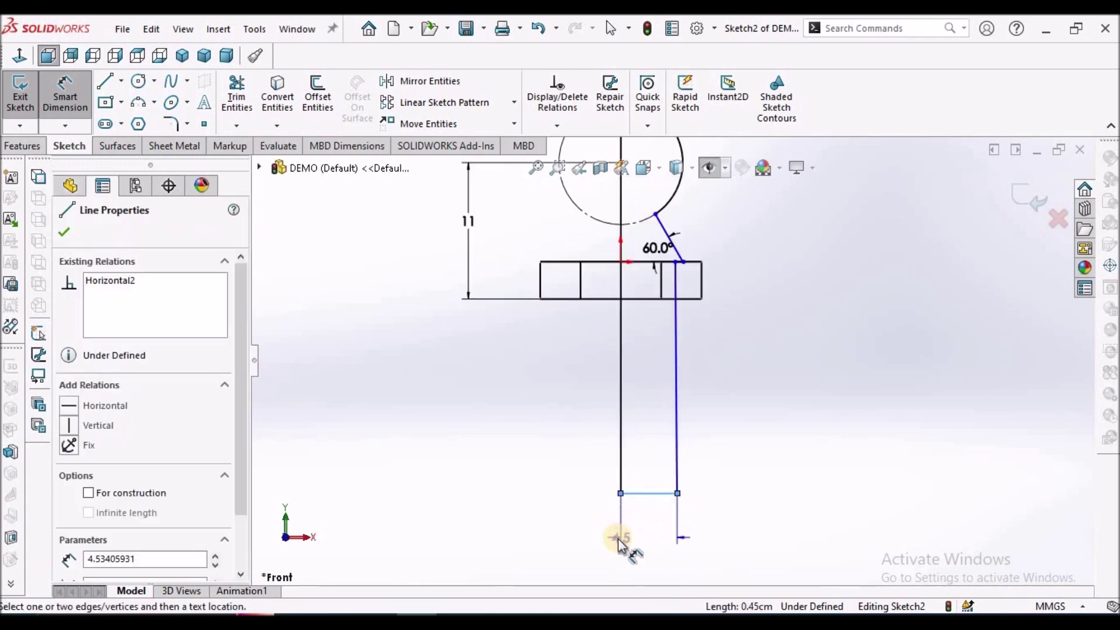
left_click(653, 545)
type("4")
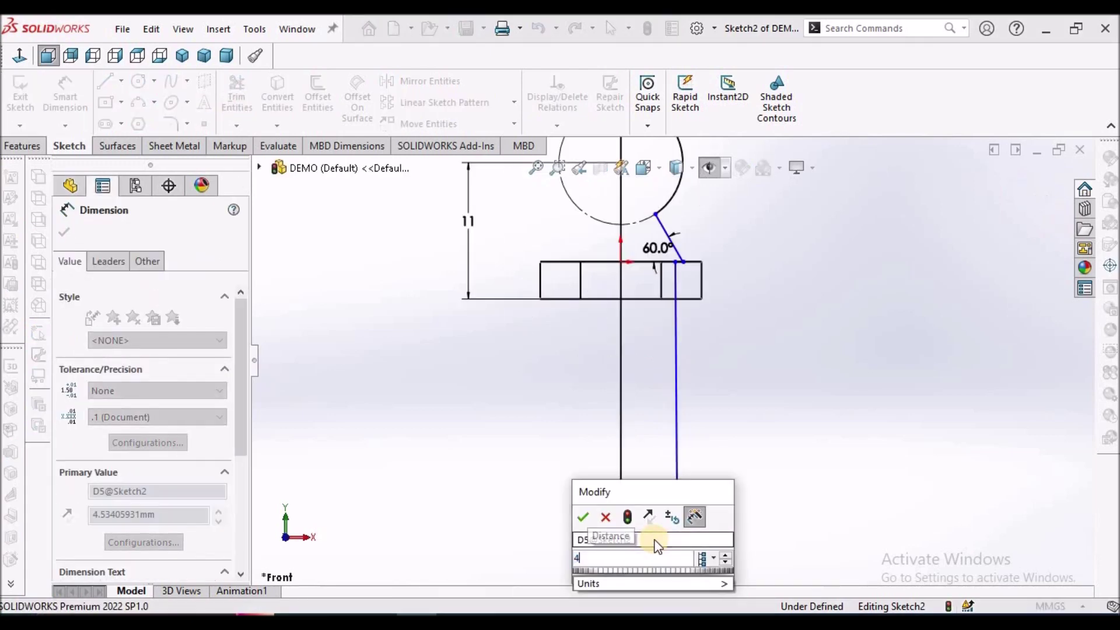
key("Return")
left_click(790, 445)
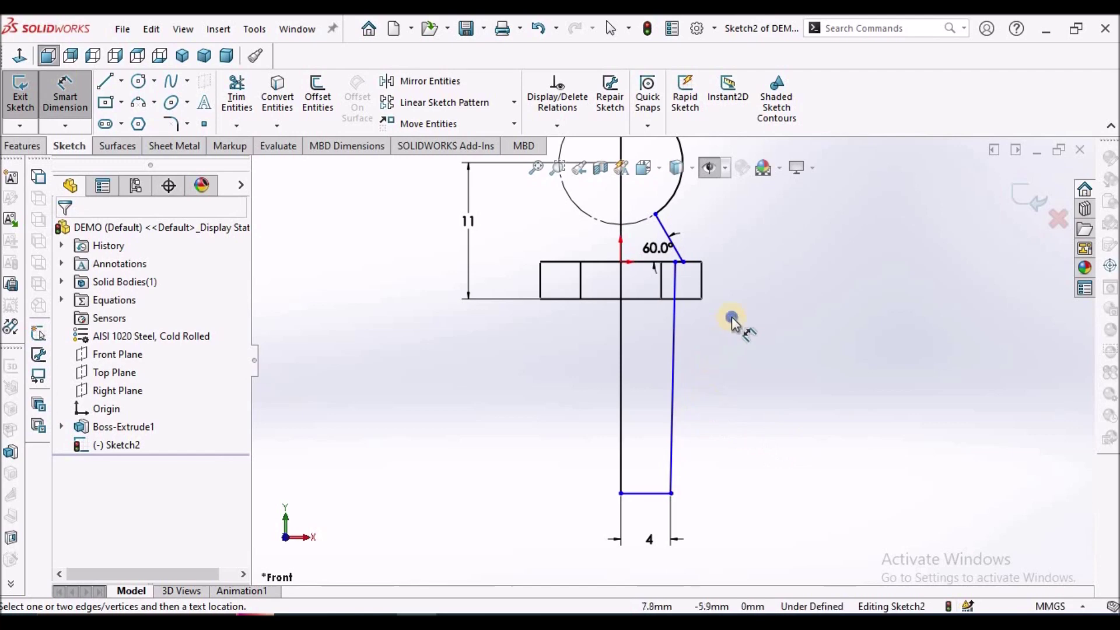
right_click(735, 322)
Add a Vertical relation to the shank's right line.
left_click(766, 368)
left_click(674, 344)
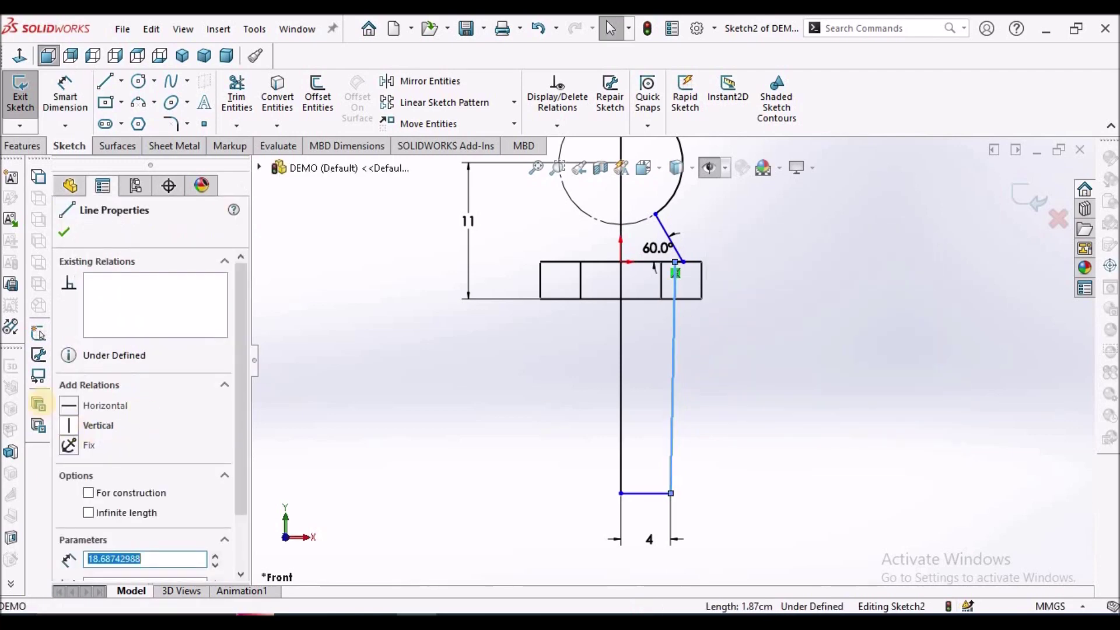
left_click(70, 426)
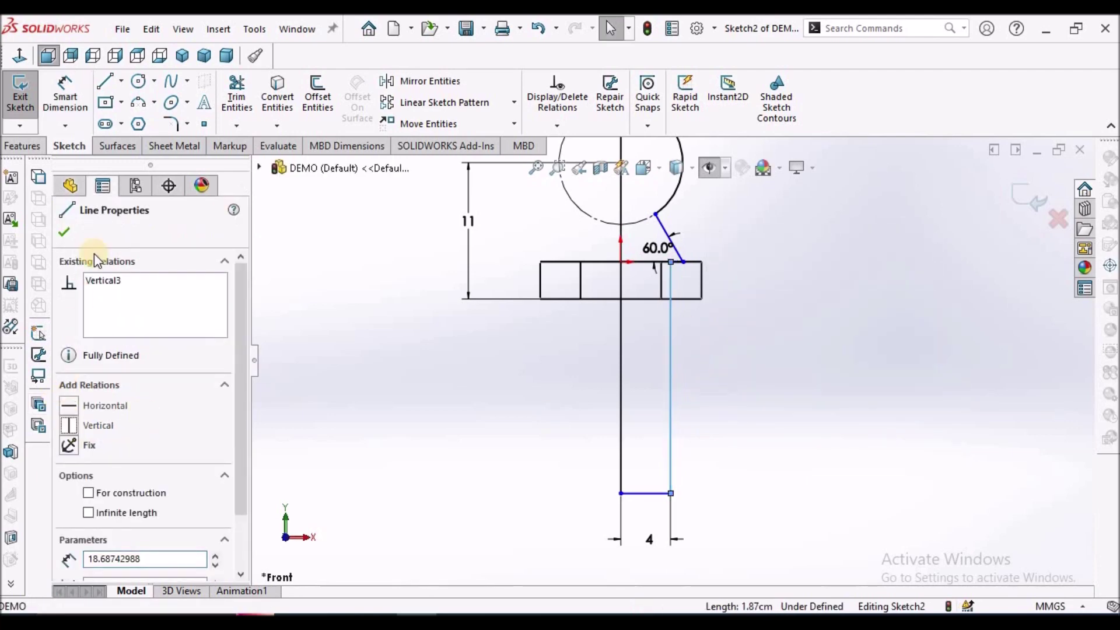
left_click(65, 232)
left_click(849, 358)
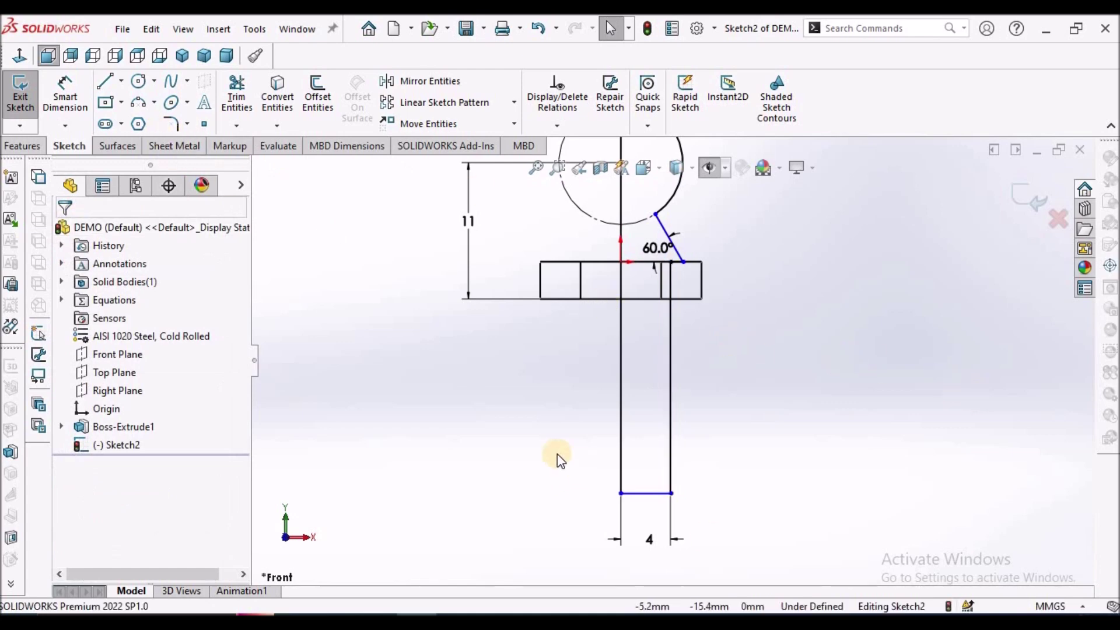
Dimension the neck line's upper endpoint 2 mm from the vertical centreline.
left_click(65, 94)
scroll(718, 259, "up", 2)
scroll(646, 242, "down", 4)
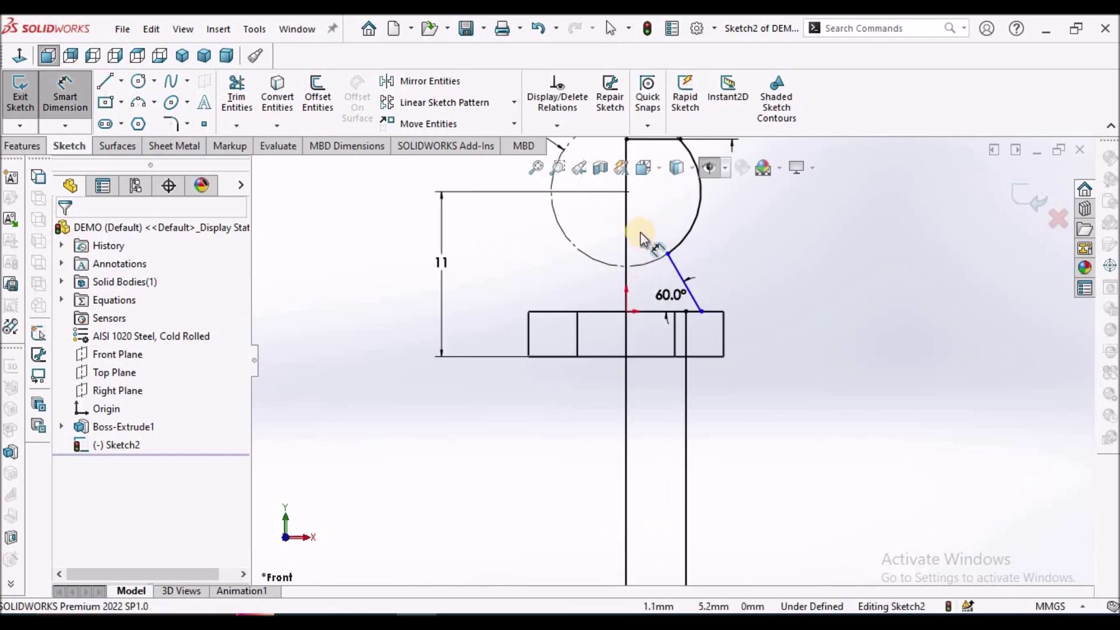
left_click(695, 296)
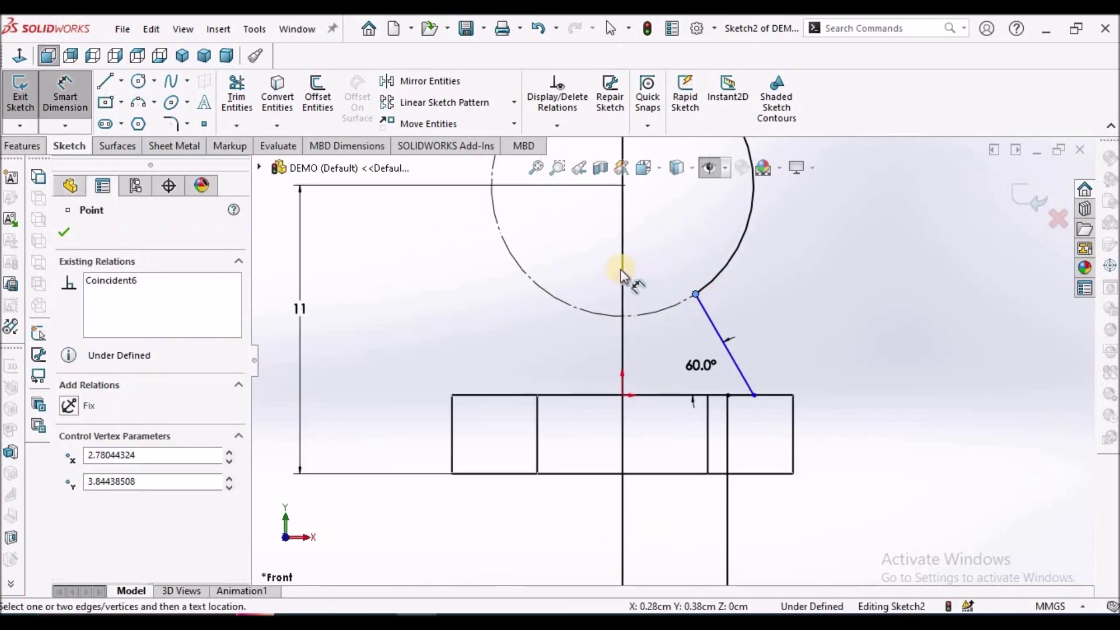
left_click(622, 267)
left_click(656, 266)
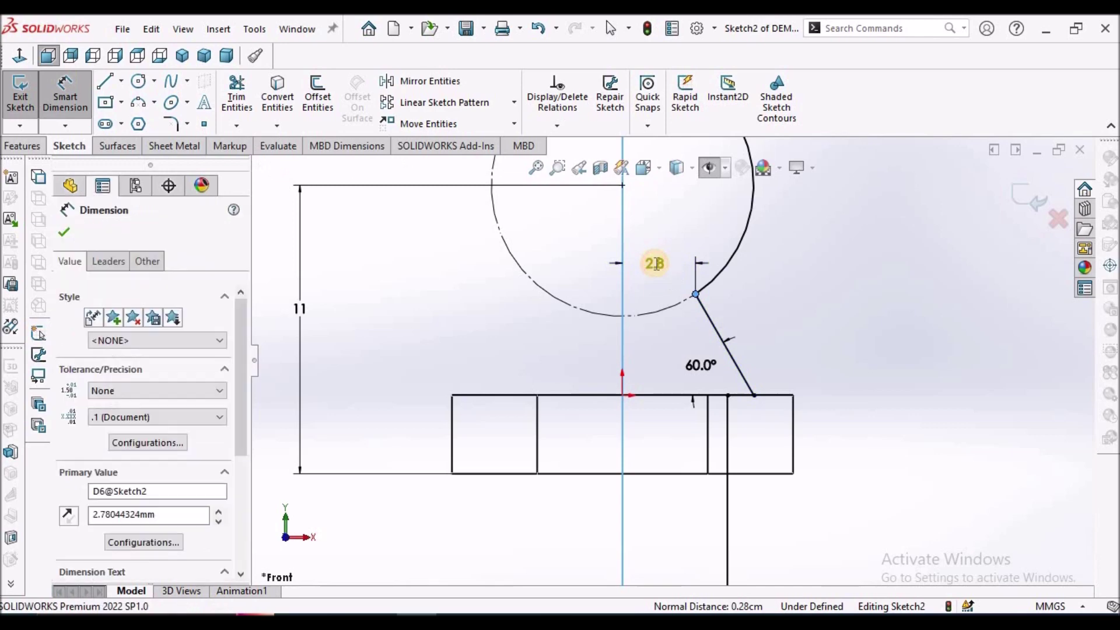
type("2")
key("Return")
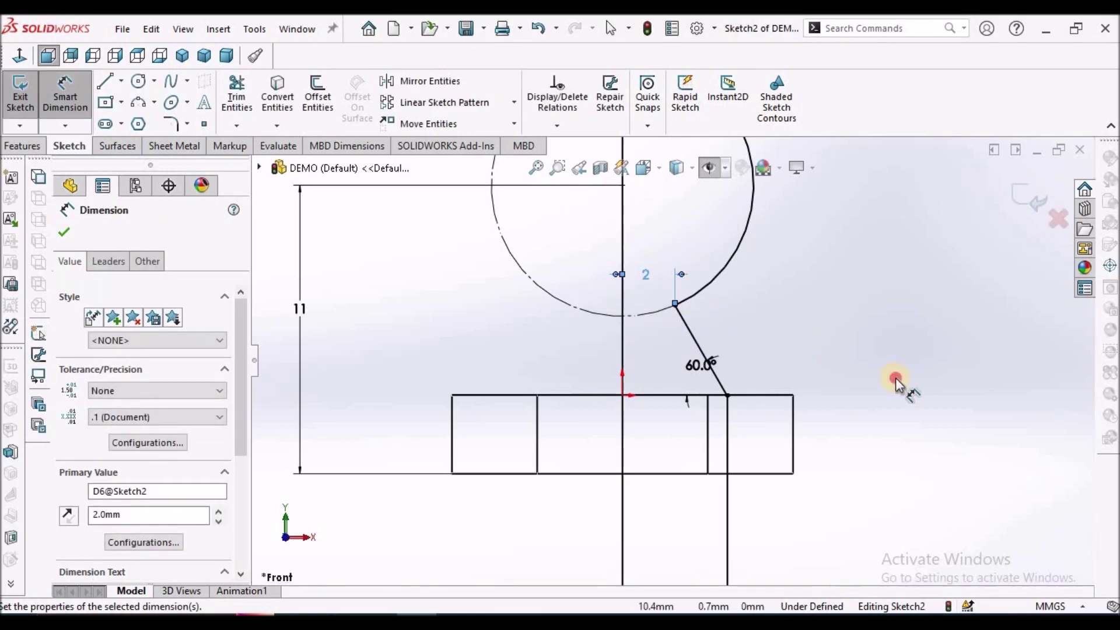
left_click(889, 379)
scroll(880, 386, "up", 3)
Dimension the shank length at 20 mm from the collar's bottom edge, fully defining Sketch2.
right_click(791, 313)
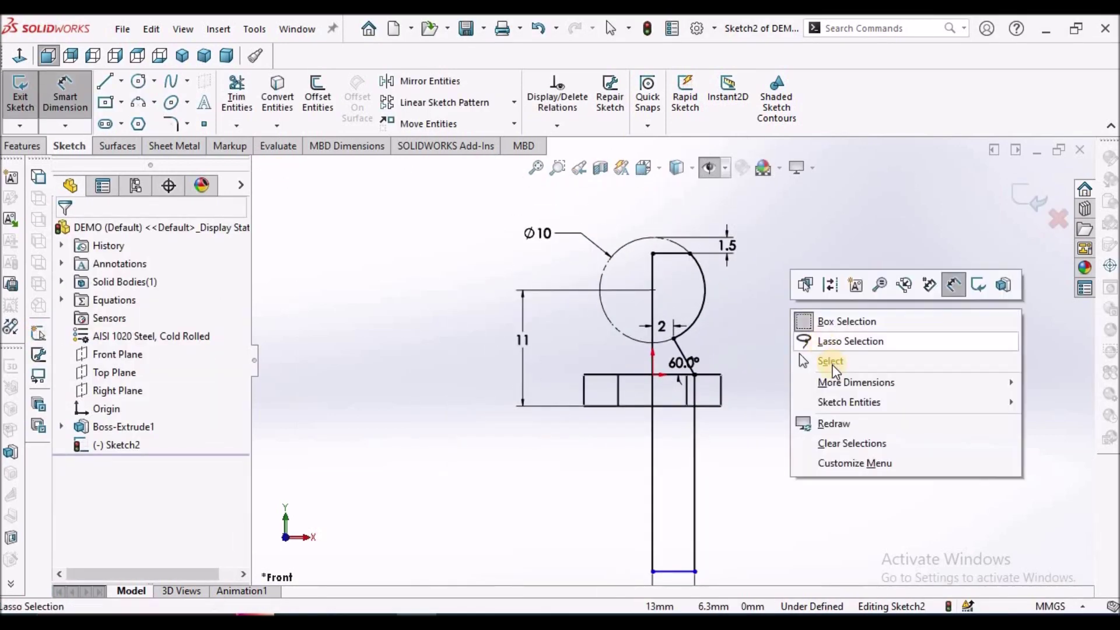
left_click(788, 362)
scroll(712, 366, "down", 2)
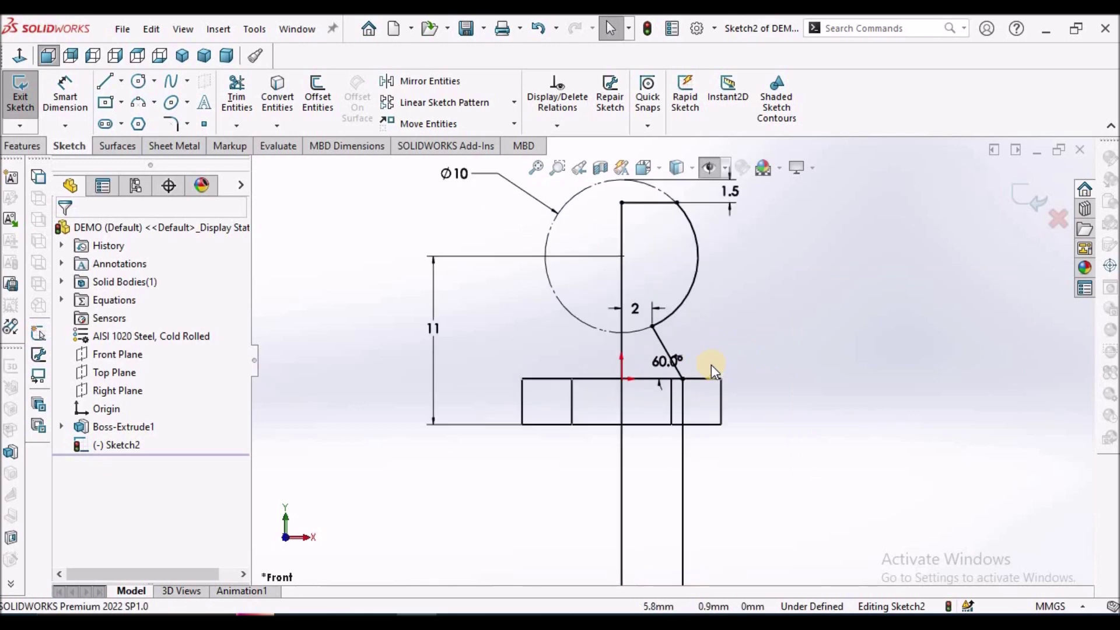
scroll(677, 373, "up", 2)
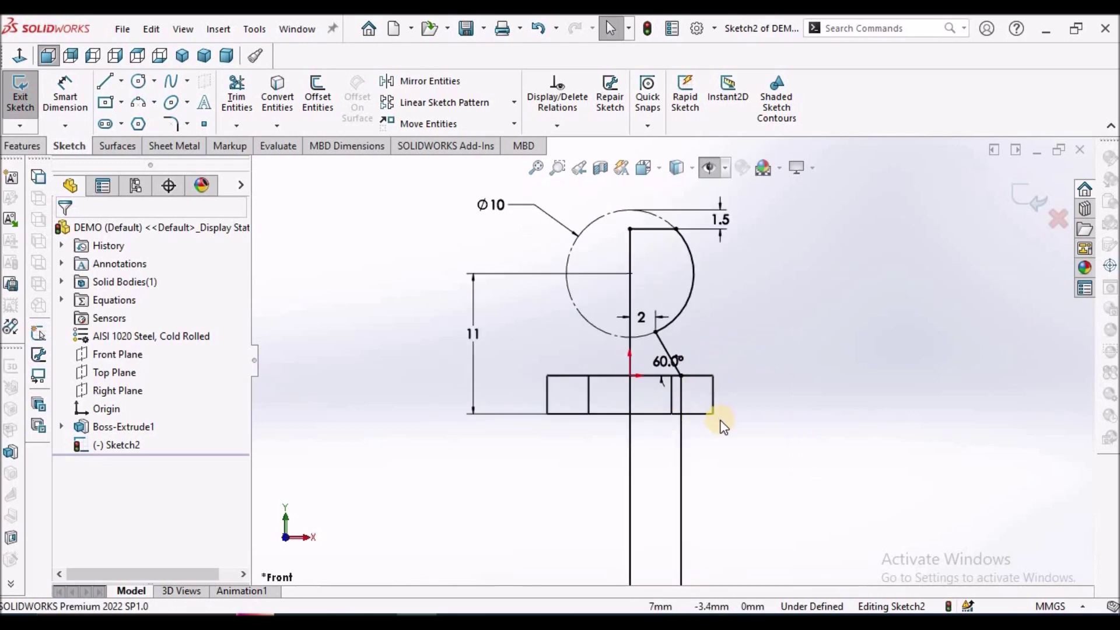
scroll(677, 429, "up", 3)
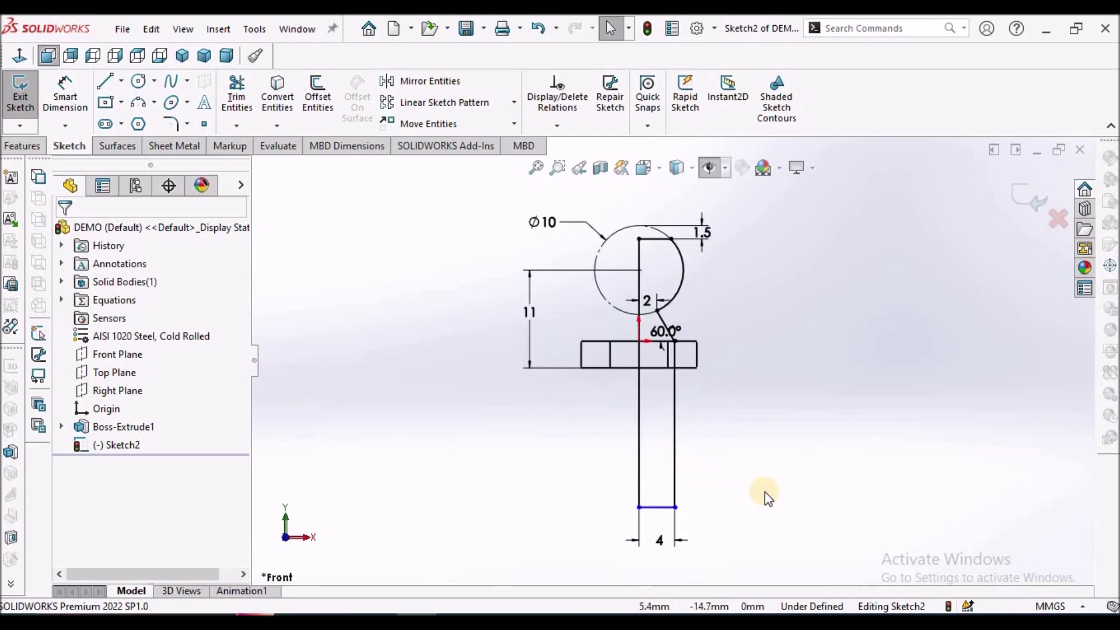
left_click(64, 95)
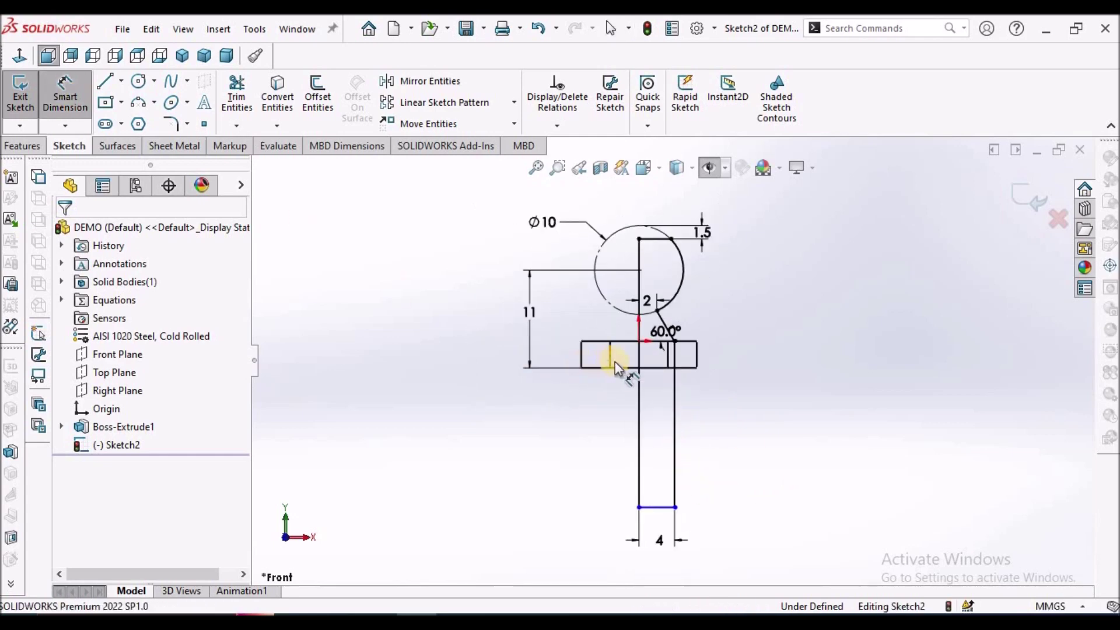
left_click(617, 366)
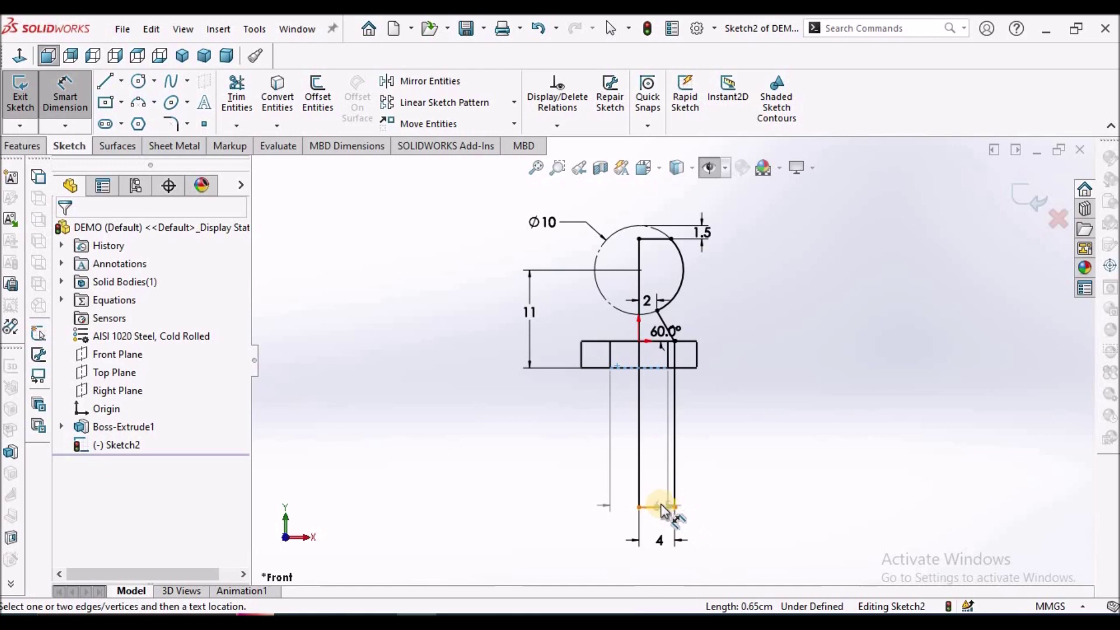
left_click(660, 505)
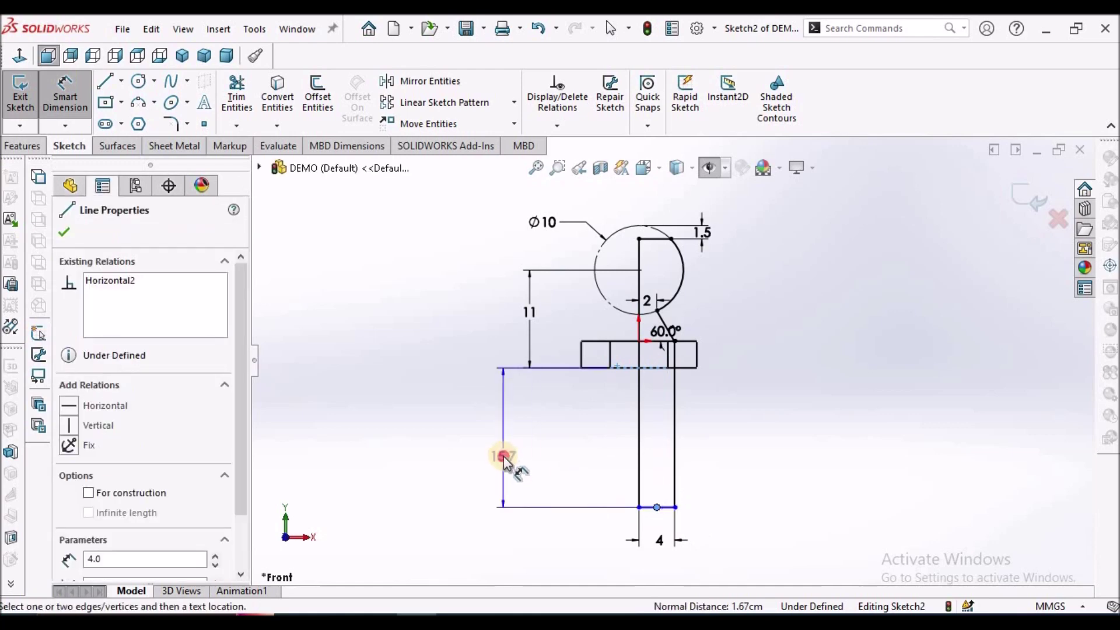
left_click(503, 457)
type("20")
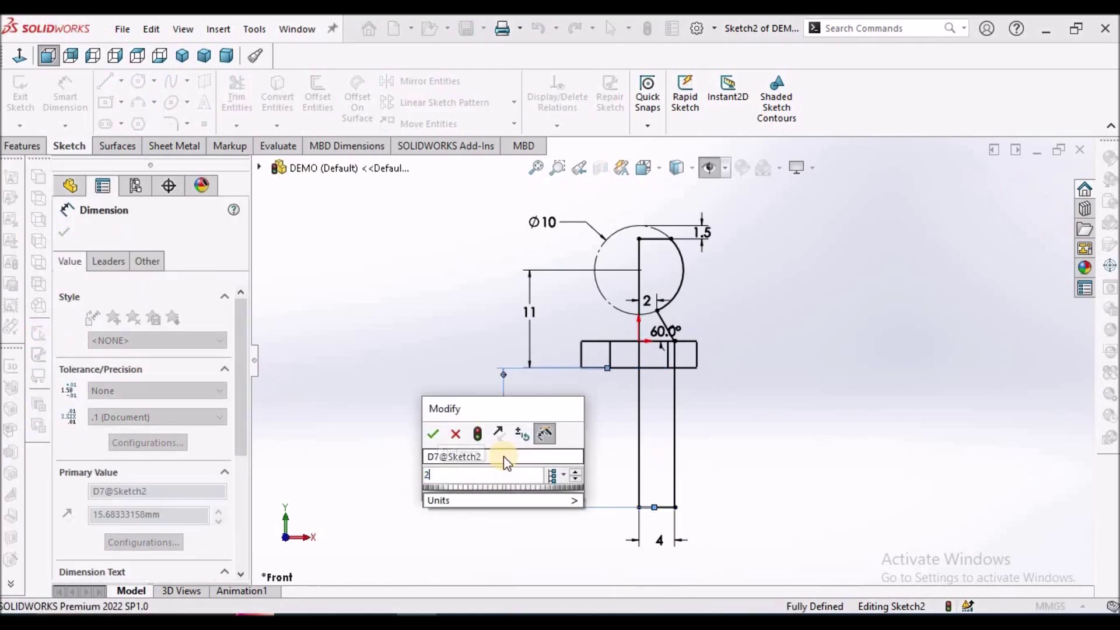
key("Return")
right_click(412, 338)
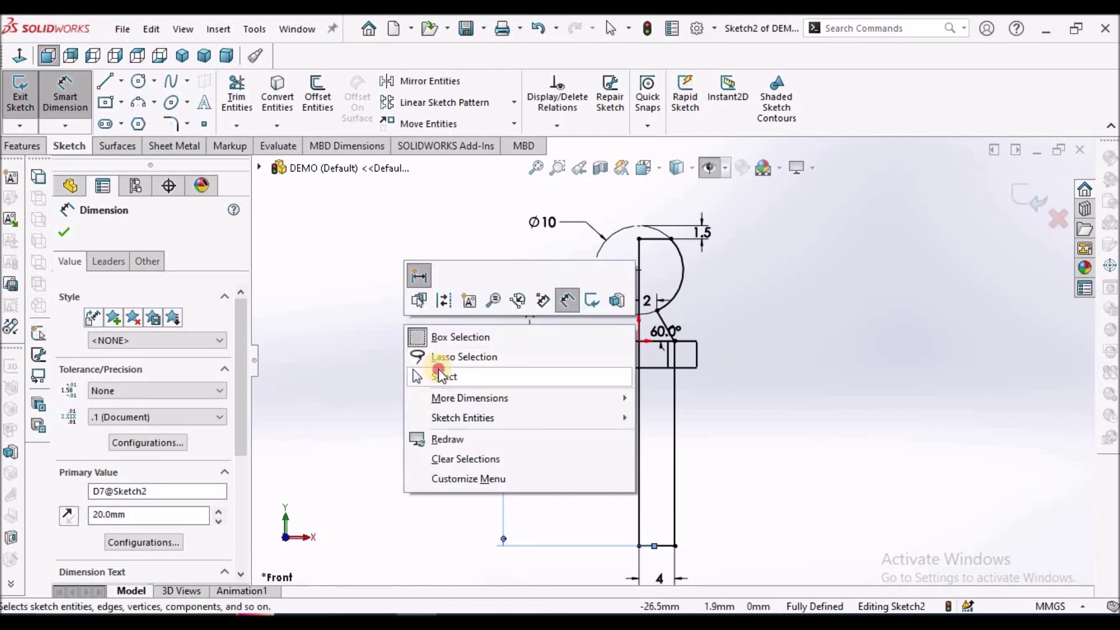
left_click(435, 377)
left_click(19, 147)
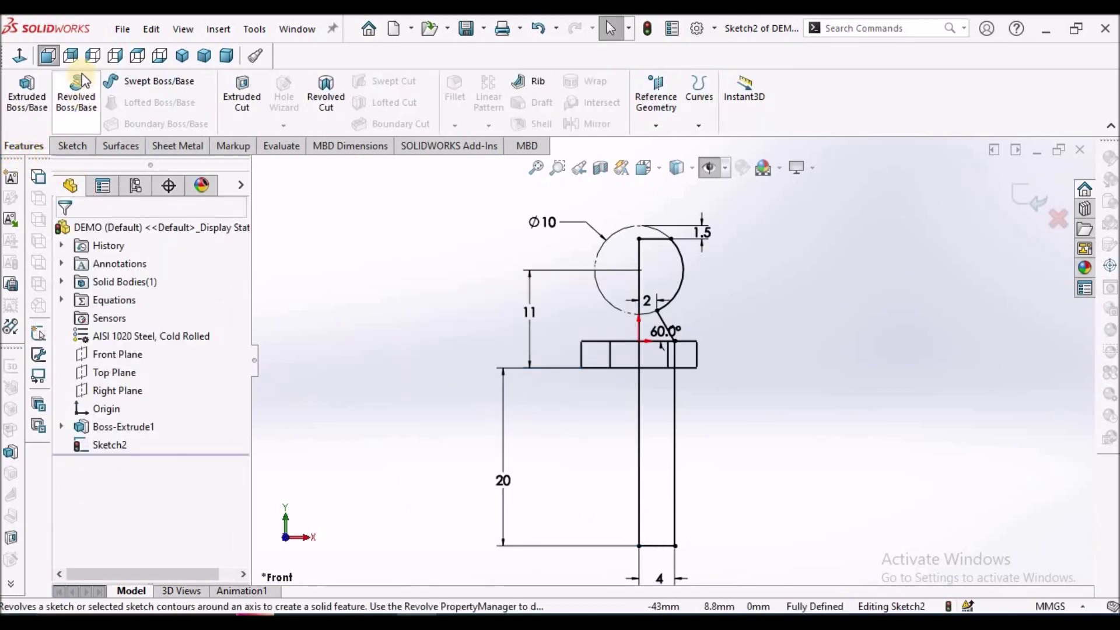
Revolve Sketch2 360° Blind about the vertical centreline Line3 to create Revolve1.
left_click(76, 93)
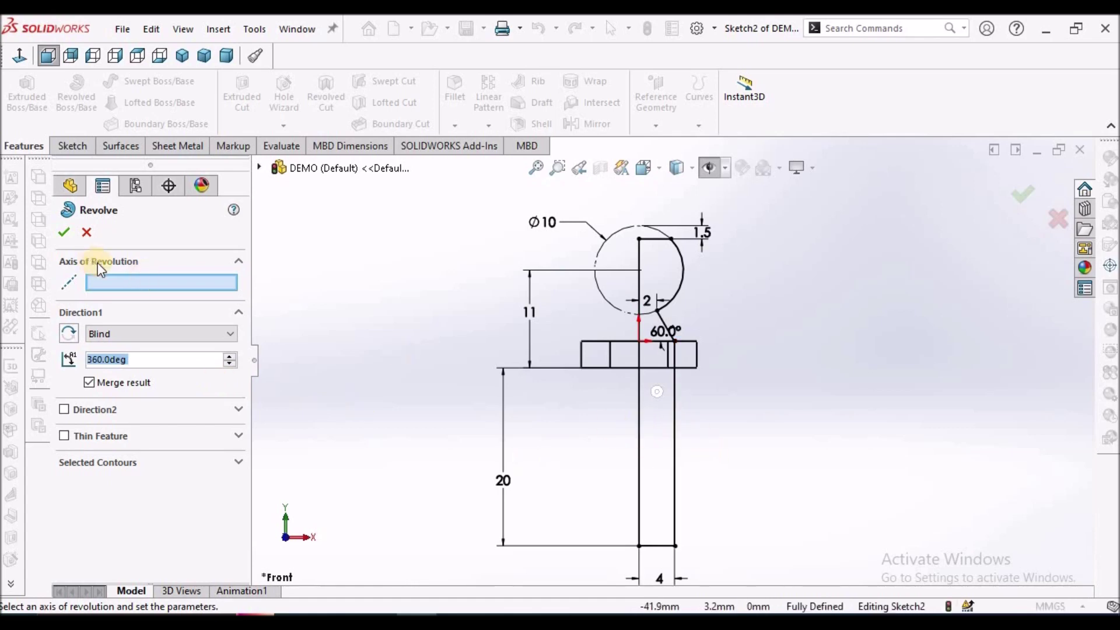
left_click(640, 424)
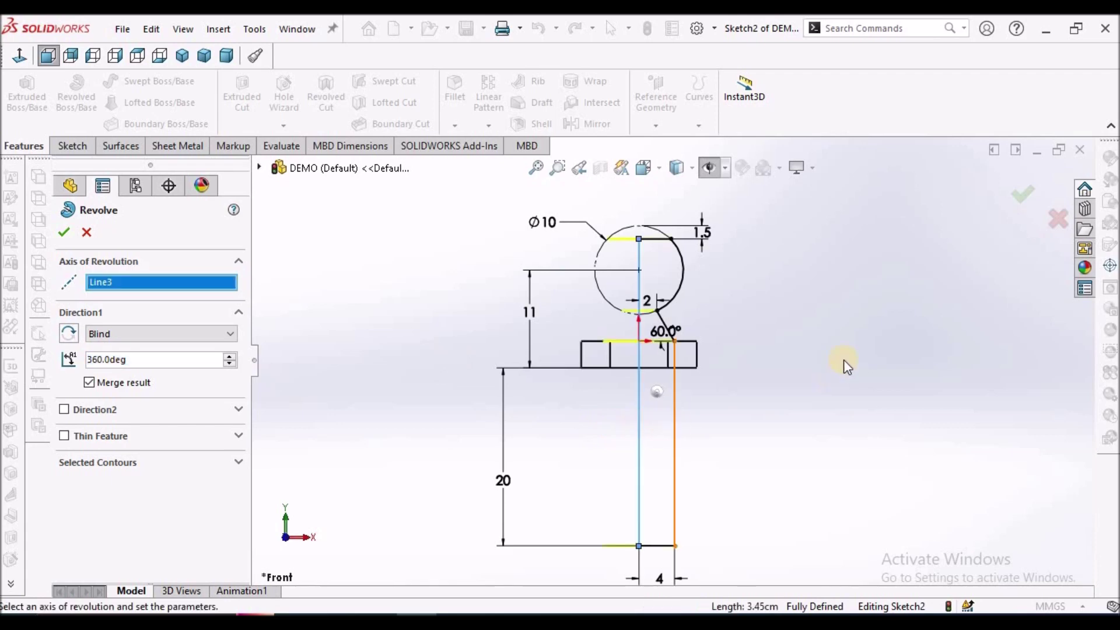
middle_click_drag(837, 344, 820, 389)
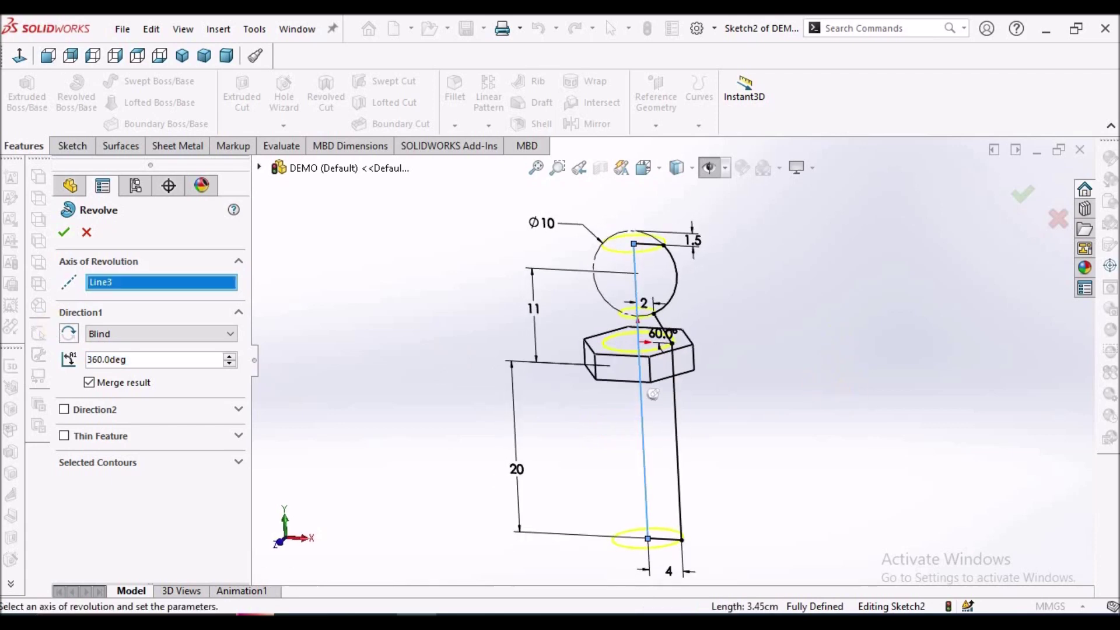
left_click(64, 232)
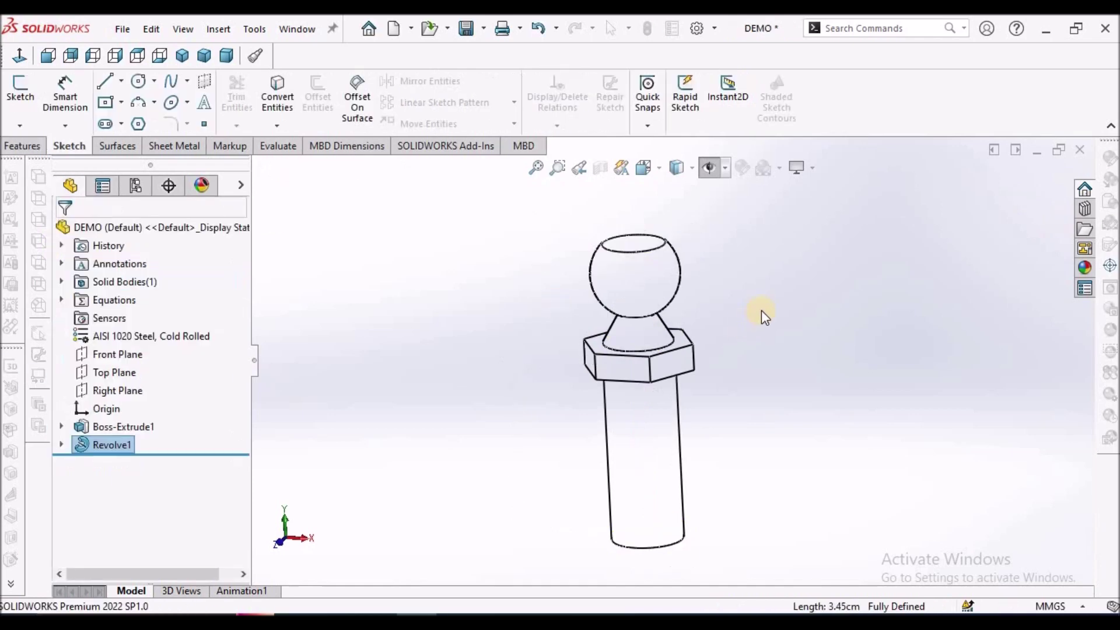
Switch the part to Shaded display and save it.
mouse_move(677, 169)
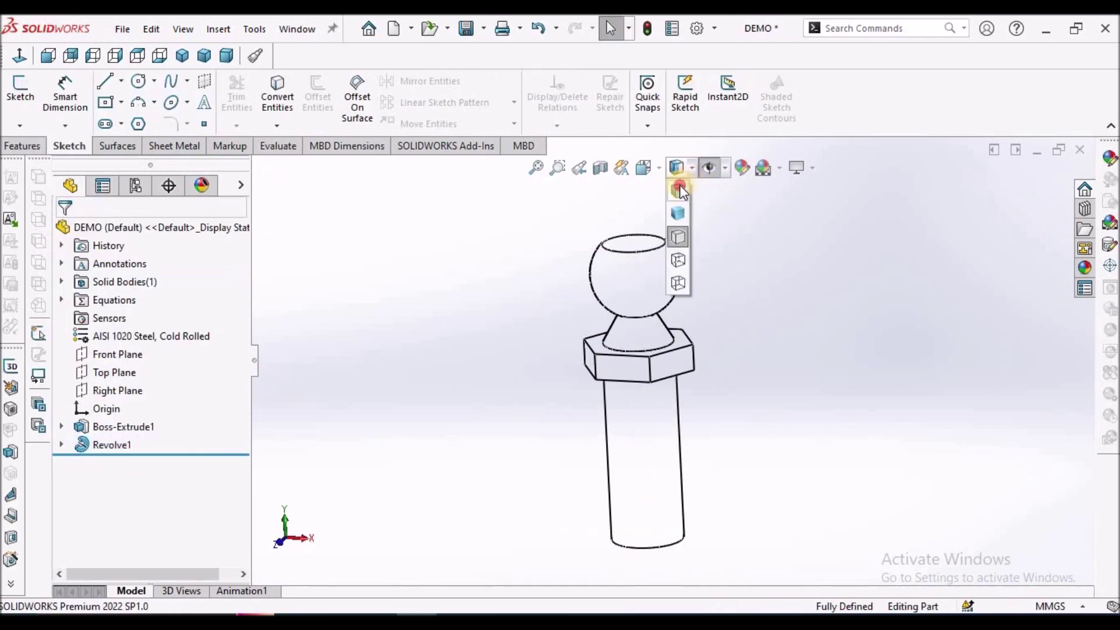
left_click(679, 189)
mouse_move(749, 264)
middle_mouse_down()
mouse_move(695, 375)
mouse_move(720, 233)
mouse_move(745, 327)
middle_mouse_up()
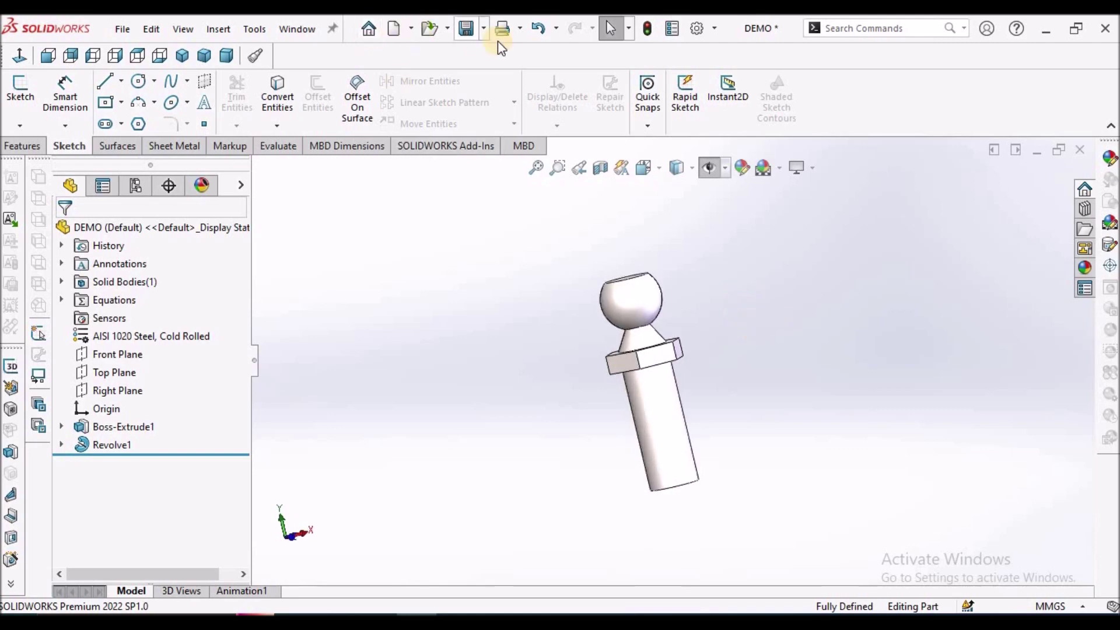
left_click(465, 28)
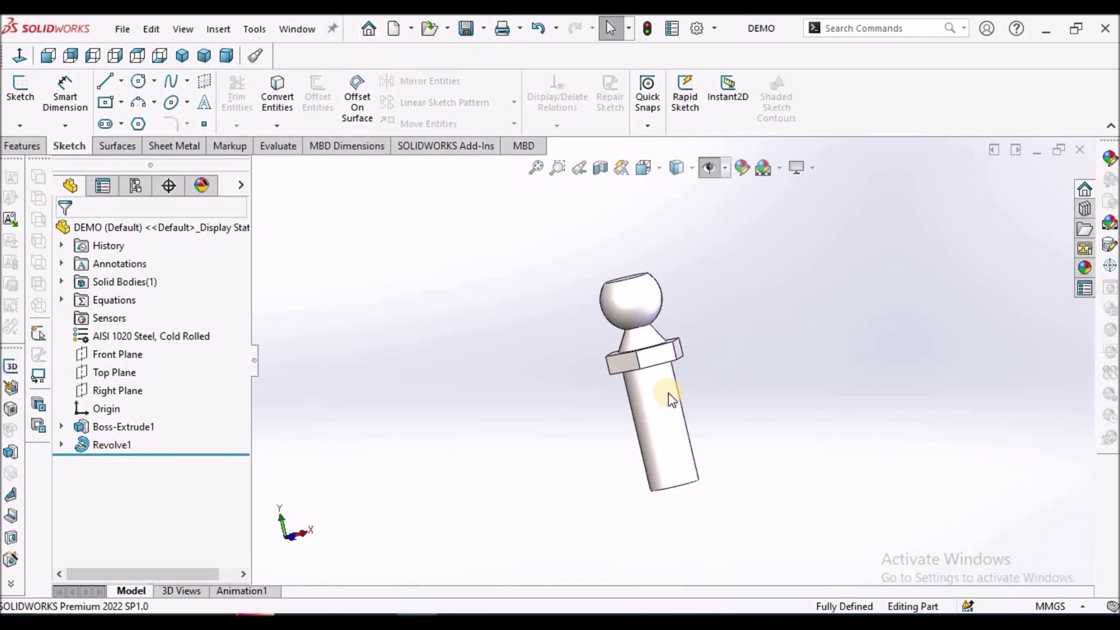
Inspect the collar, shank, cone, ball and flat-top faces and the Revolve1 feature.
middle_click_drag(665, 356, 699, 395)
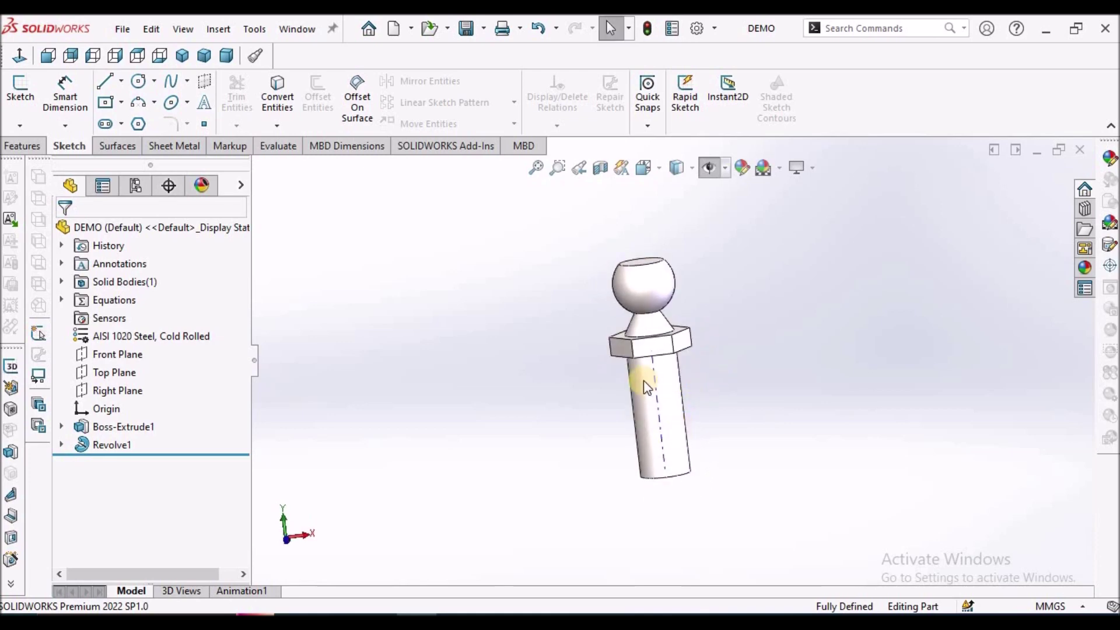
scroll(684, 316, "down", 2)
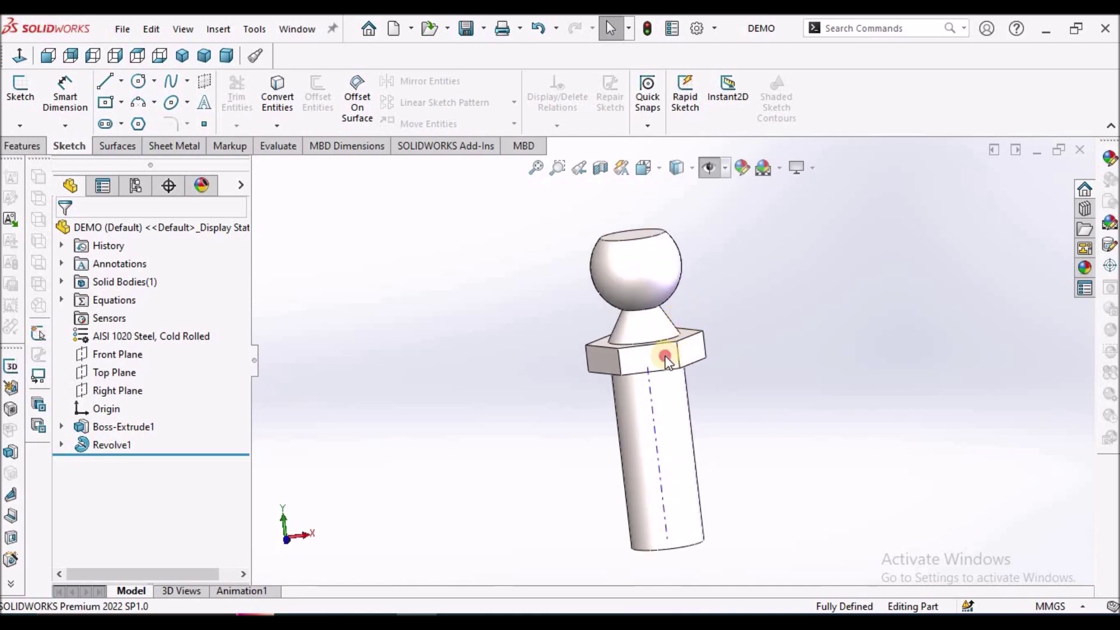
left_click(665, 357)
left_click(745, 381)
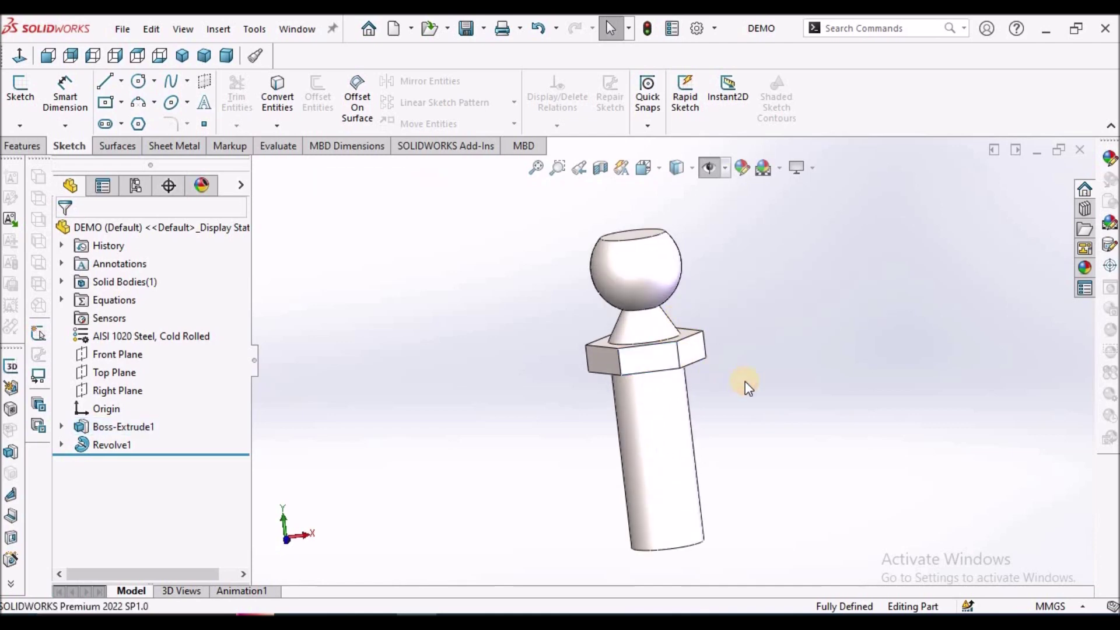
left_click(678, 421)
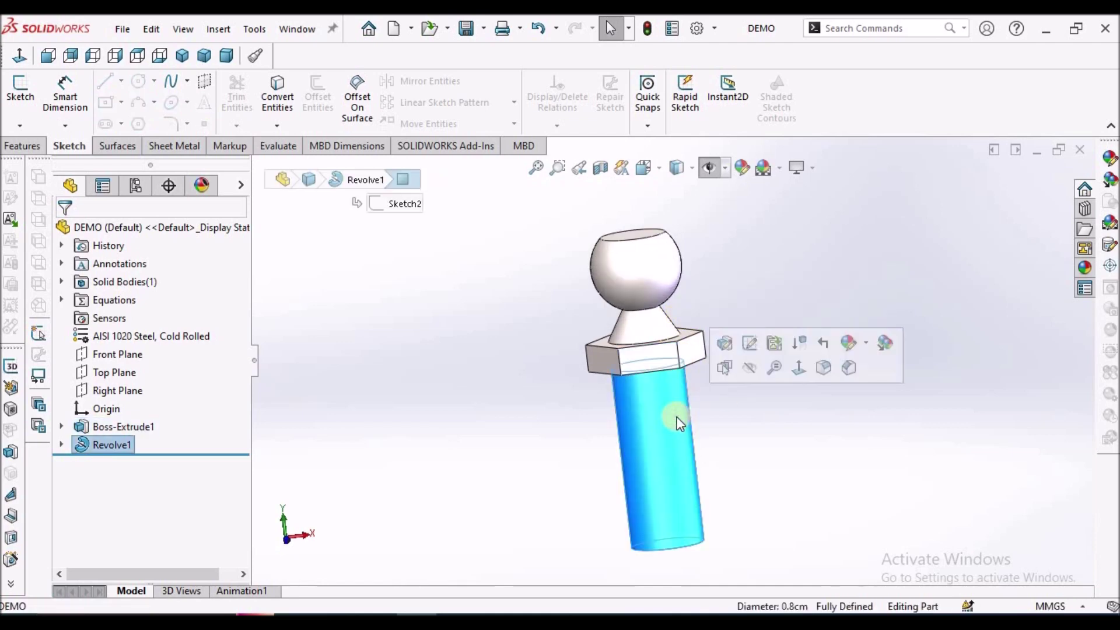
left_click(657, 321)
left_click(653, 278)
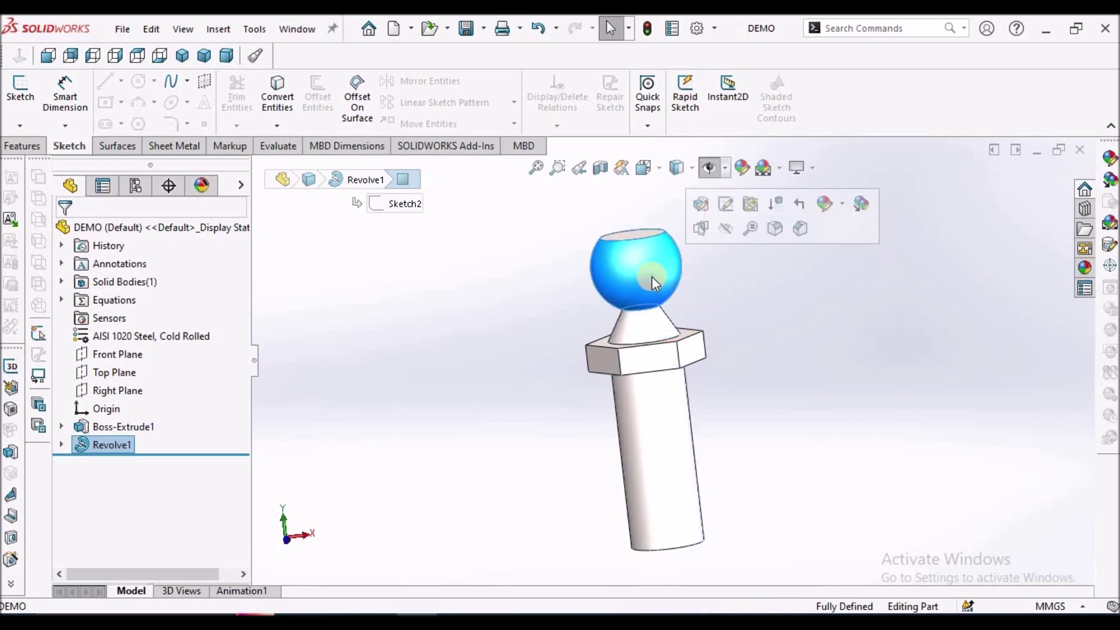
left_click(628, 246)
left_click(640, 245)
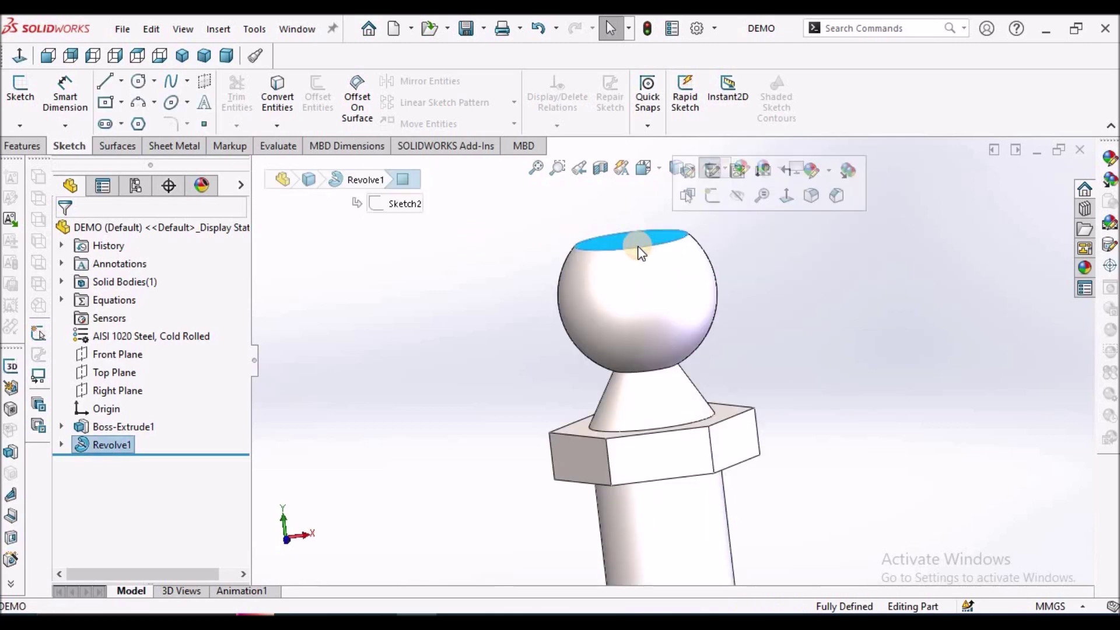
middle_click_drag(572, 243, 588, 295, "ctrl")
left_click(452, 312)
middle_click_drag(538, 362, 745, 409, "shift")
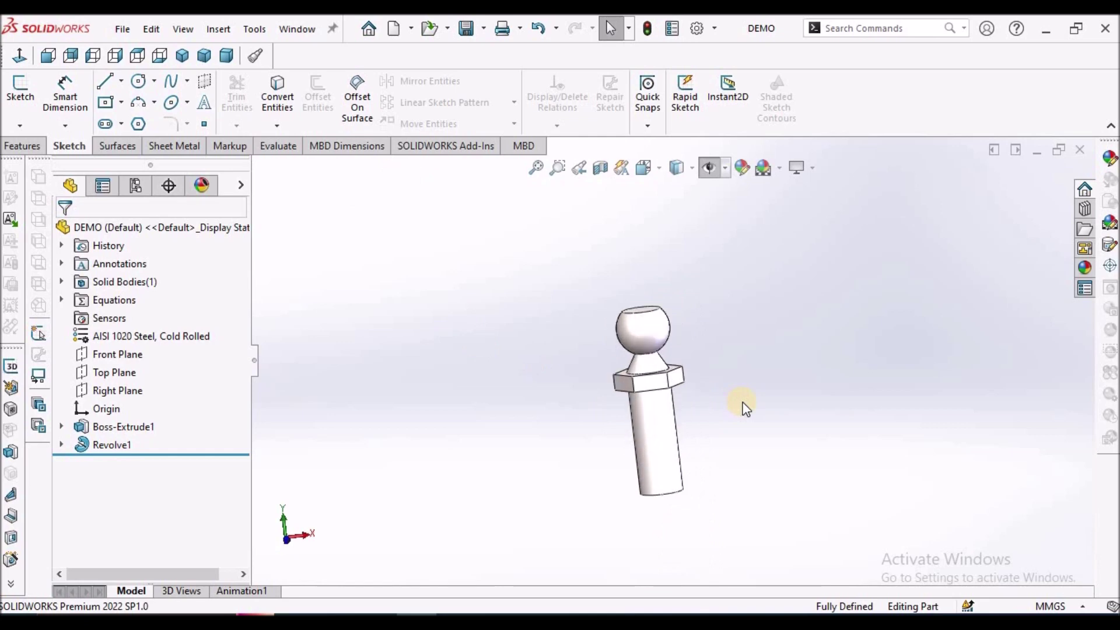
left_click(104, 444)
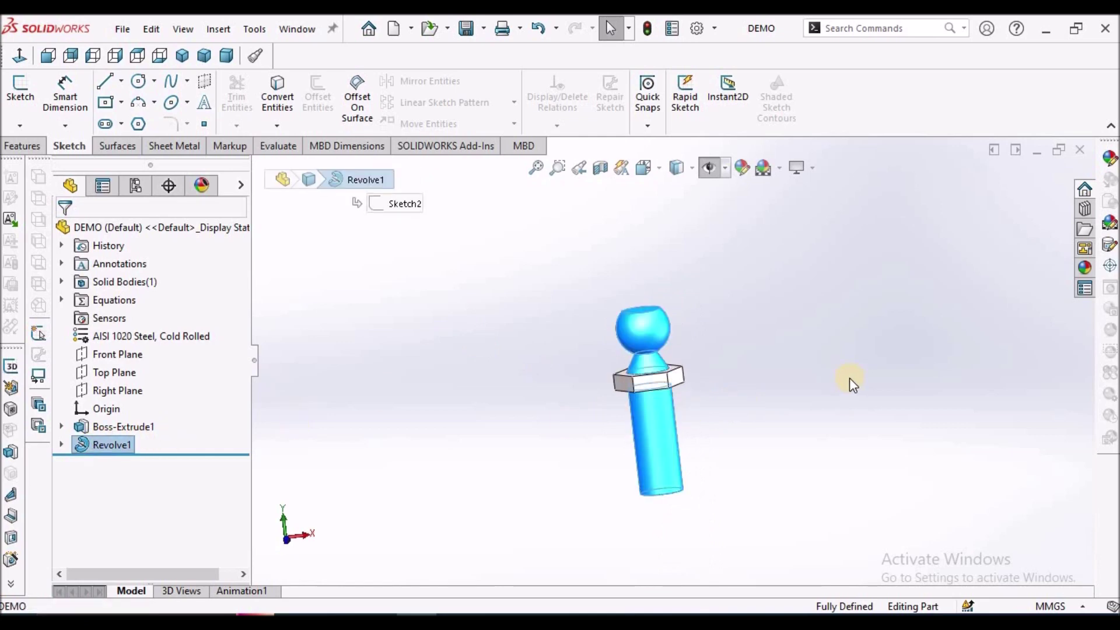
left_click(850, 379)
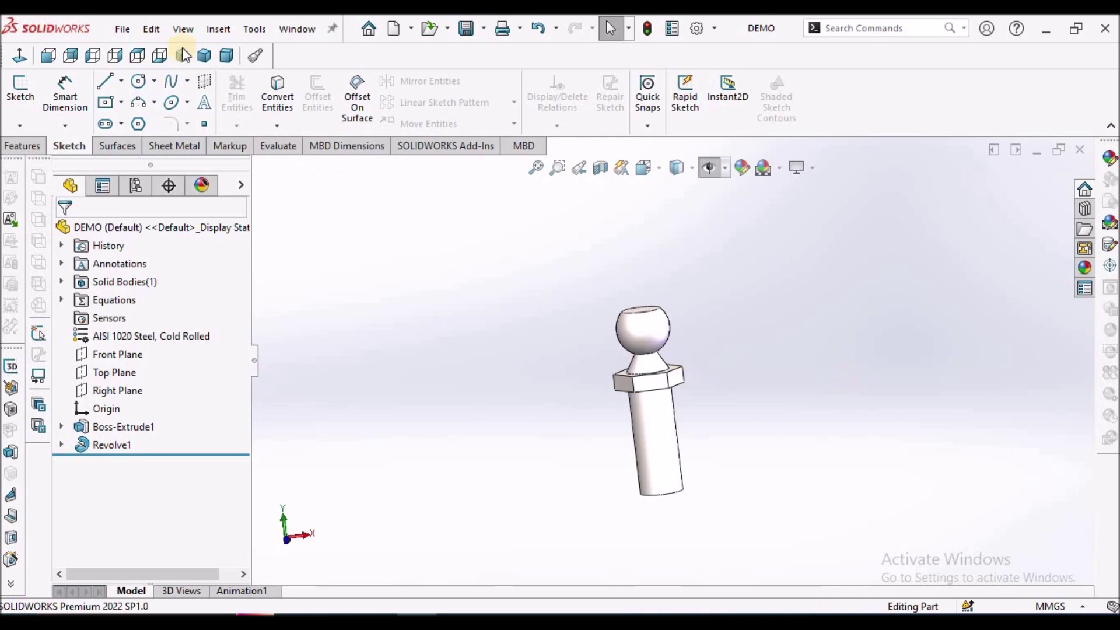
In Dimetric view, chamfer the shank's bottom circular edge at 0.5 mm.
left_click(229, 55)
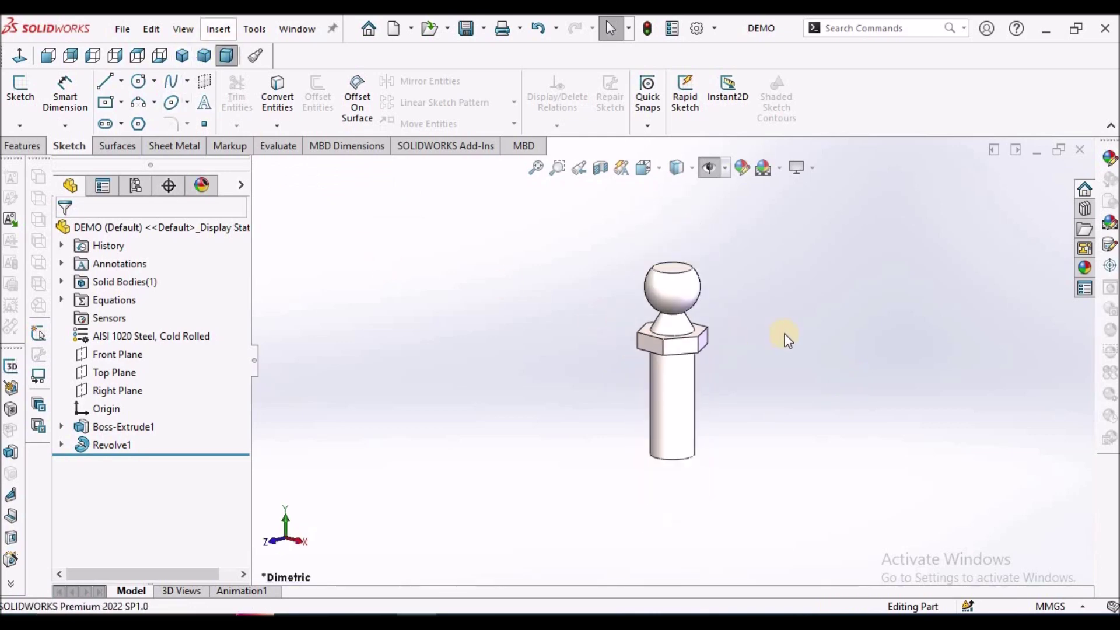
left_click(23, 146)
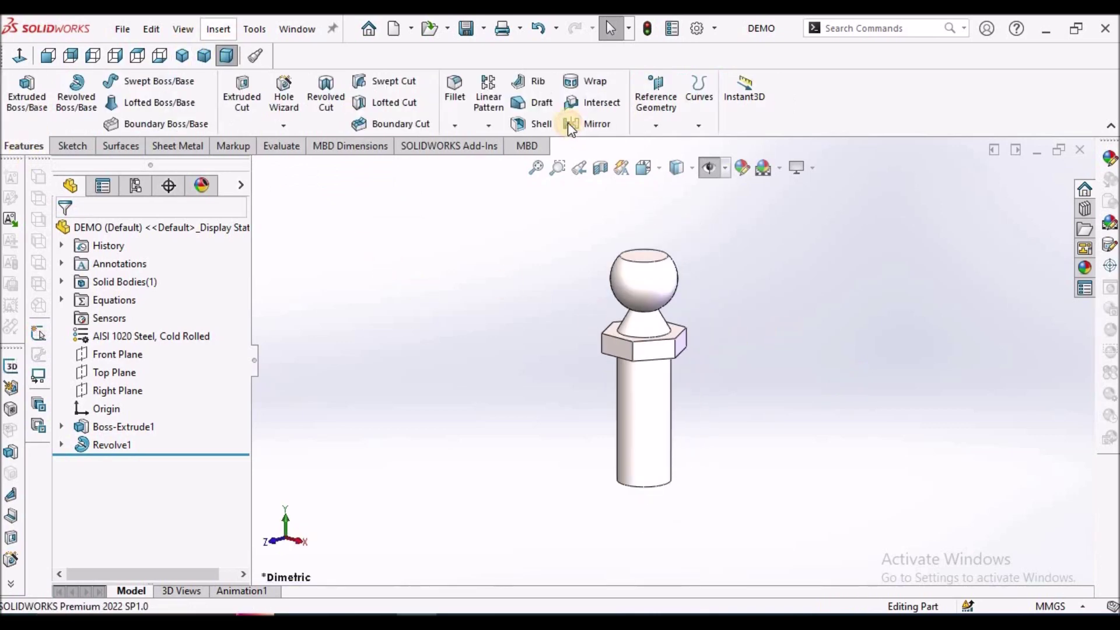
left_click(454, 126)
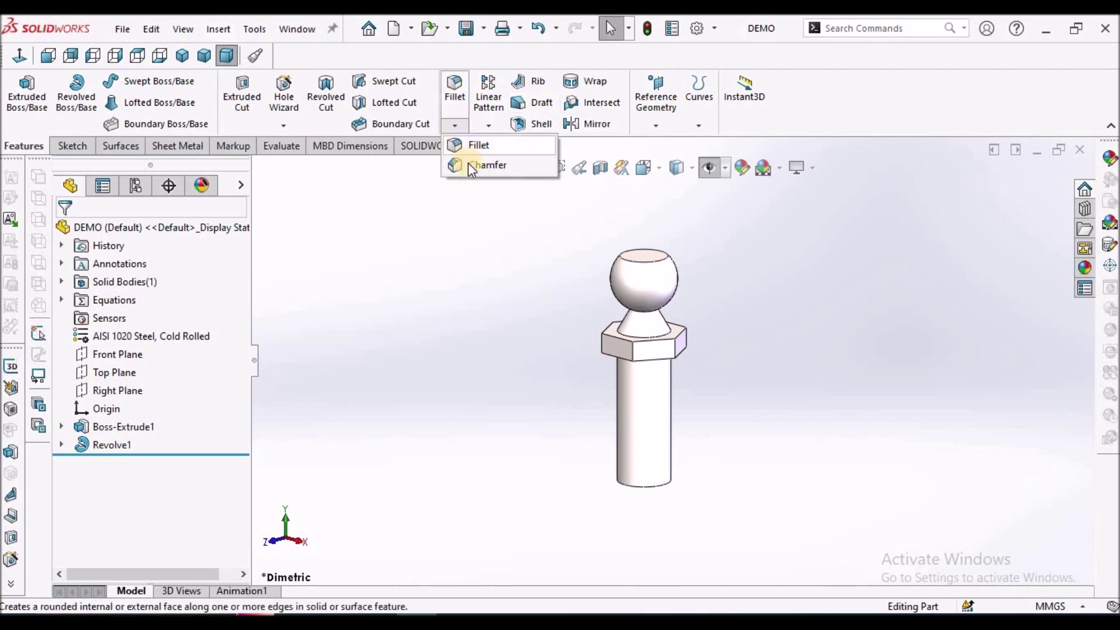
left_click(470, 163)
scroll(644, 473, "down", 4)
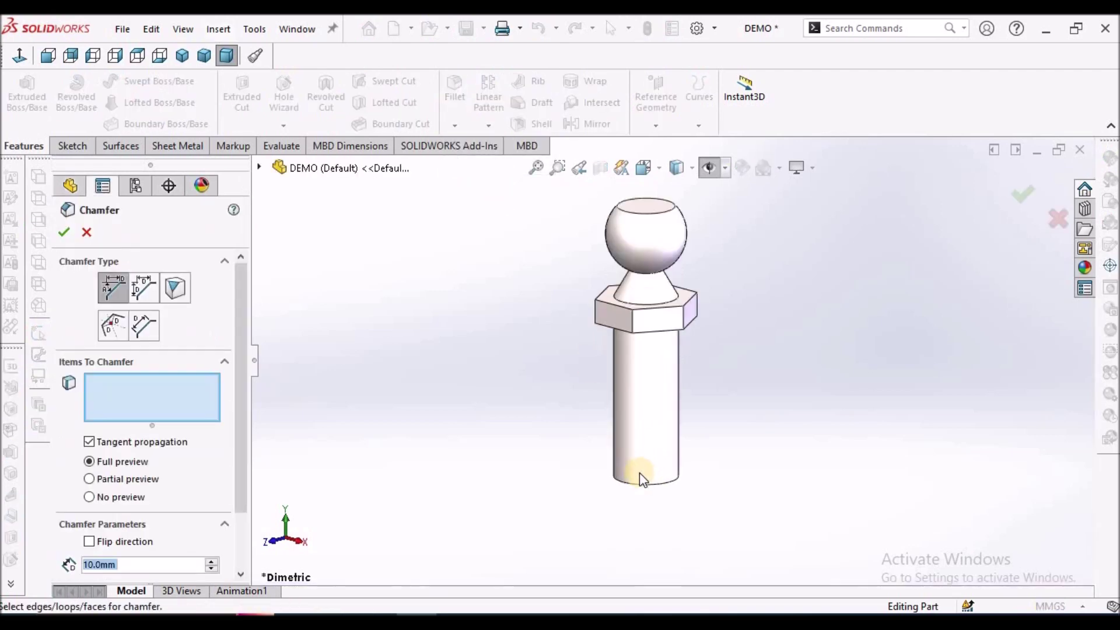
left_click(670, 477)
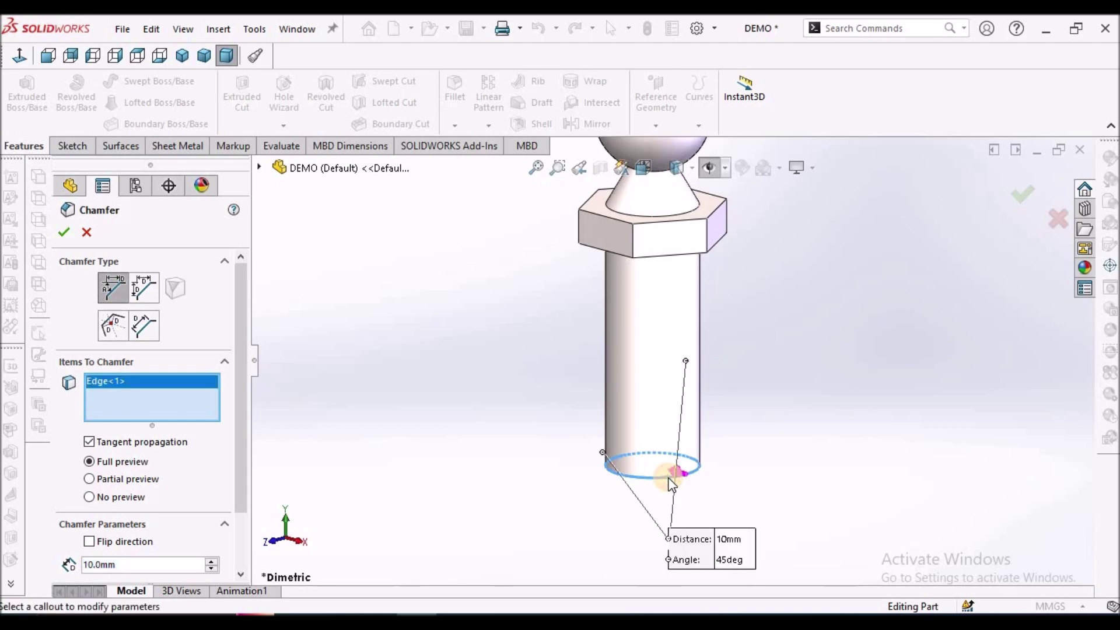
left_click(122, 565)
type("0.5")
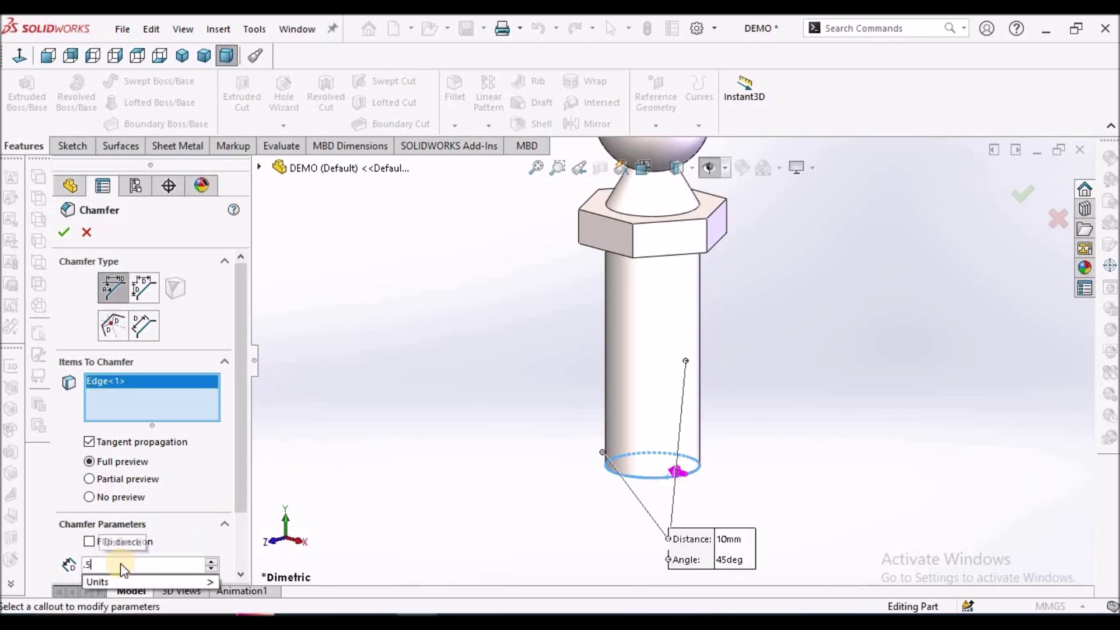
key("Return")
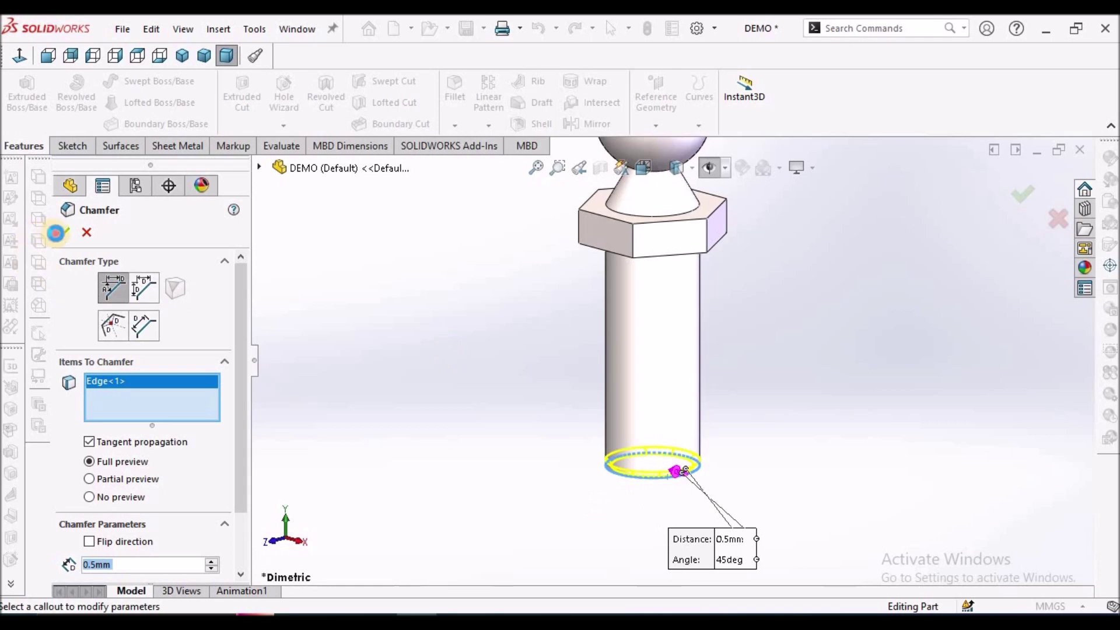
left_click(56, 234)
scroll(733, 325, "up", 2)
scroll(735, 329, "down", 1)
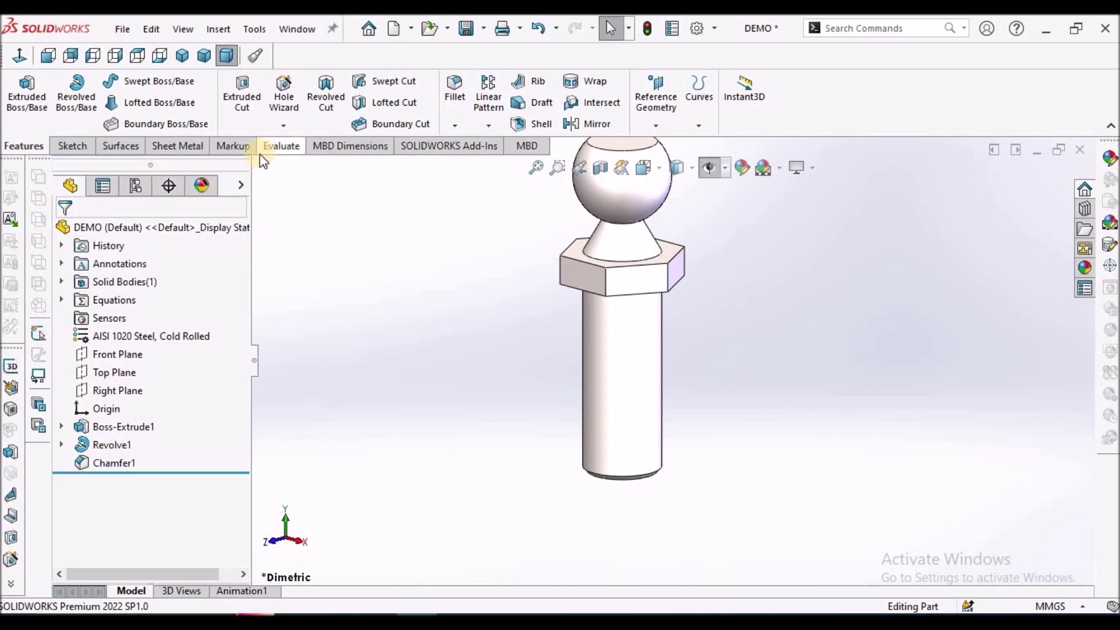
Start the Thread feature from the Hole Wizard menu, accepting the nominal-thread warning.
left_click(283, 127)
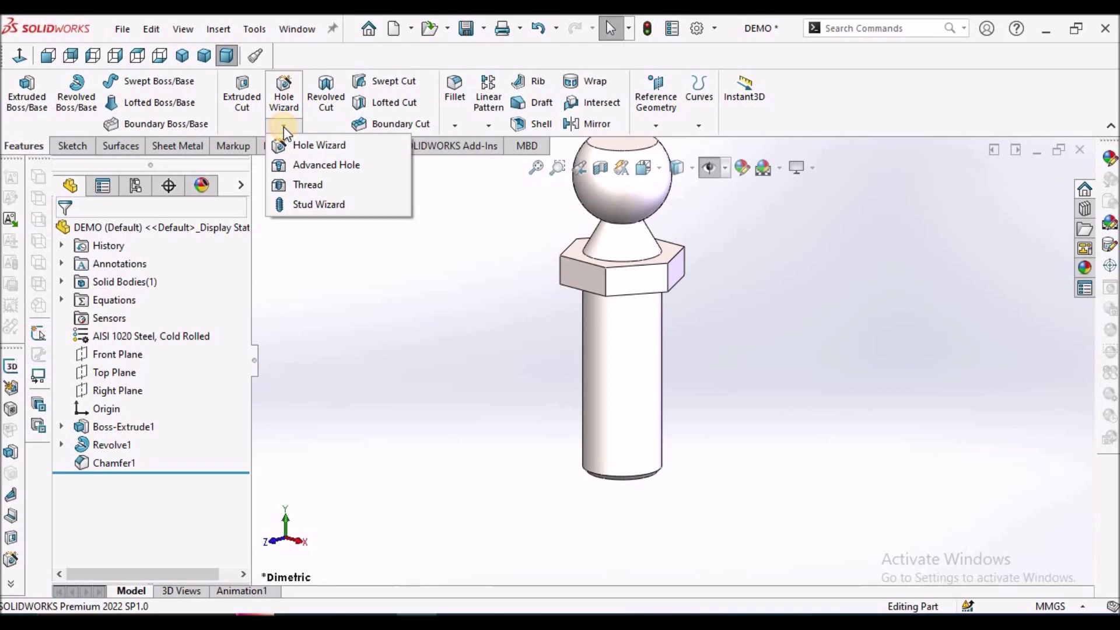
left_click(308, 187)
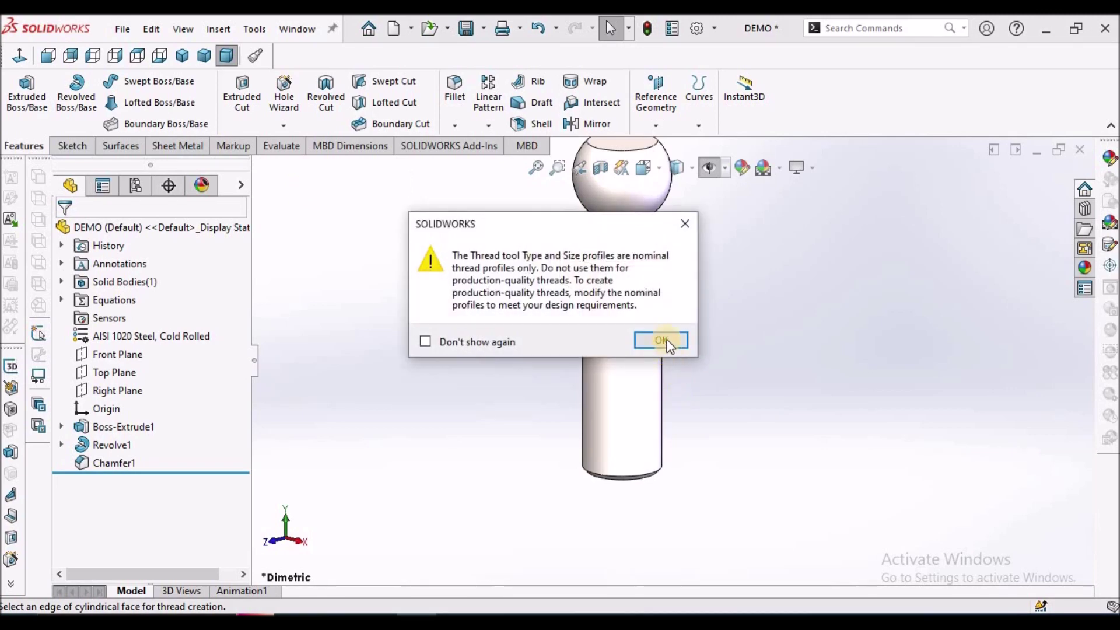
left_click(663, 341)
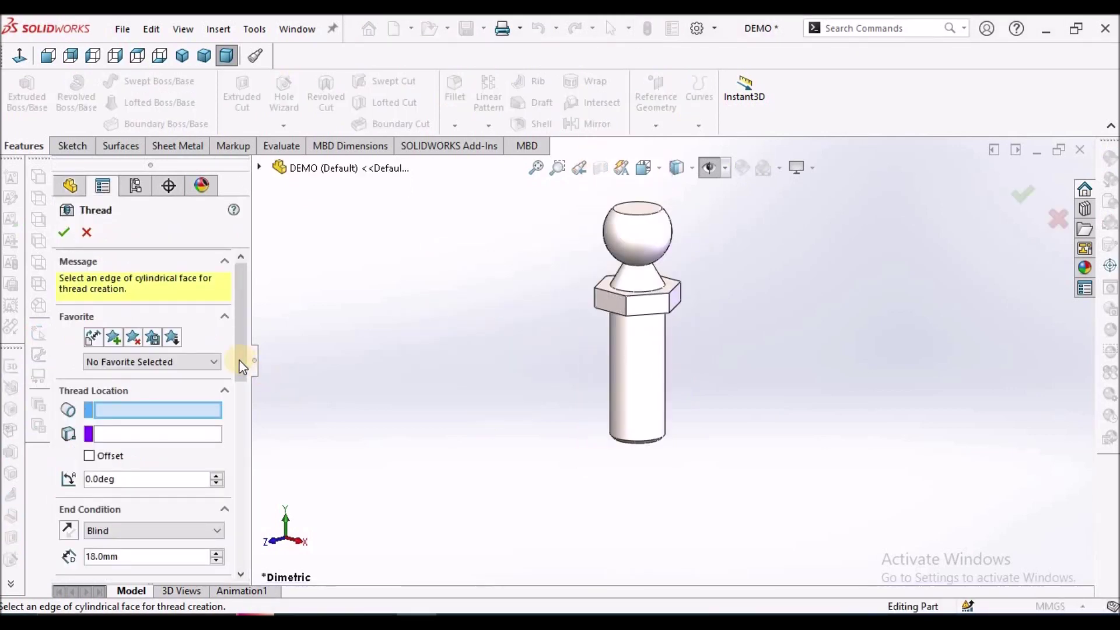
Place an M8x1.0 Metric Die cut thread on the shank's bottom edge, 14 mm blind depth.
left_click_drag(242, 367, 241, 418)
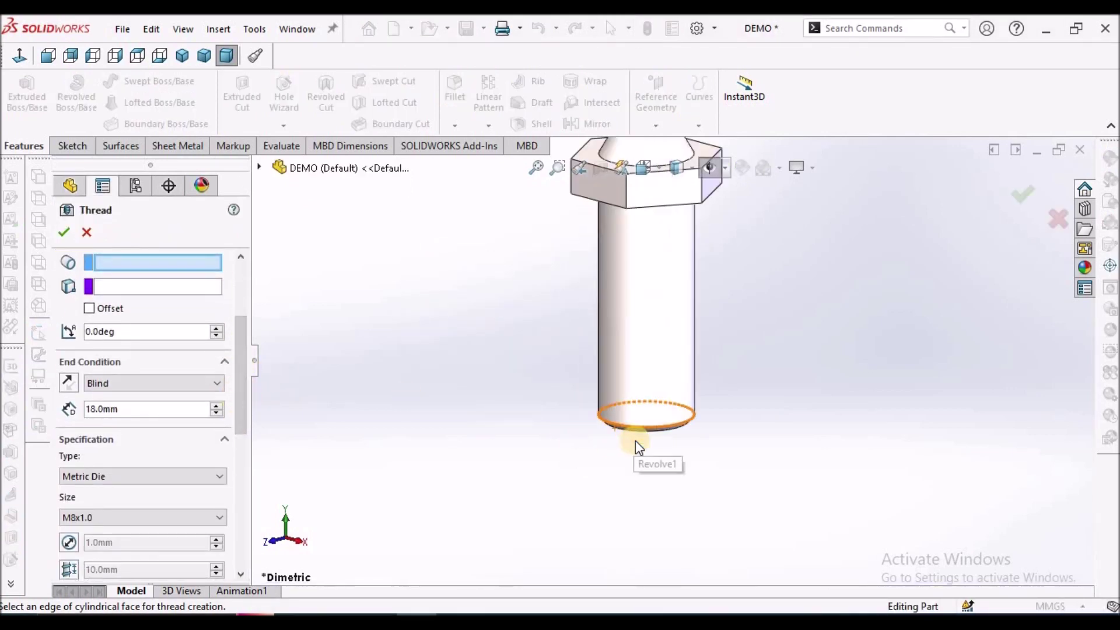
scroll(639, 438, "down", 2)
left_click(645, 422)
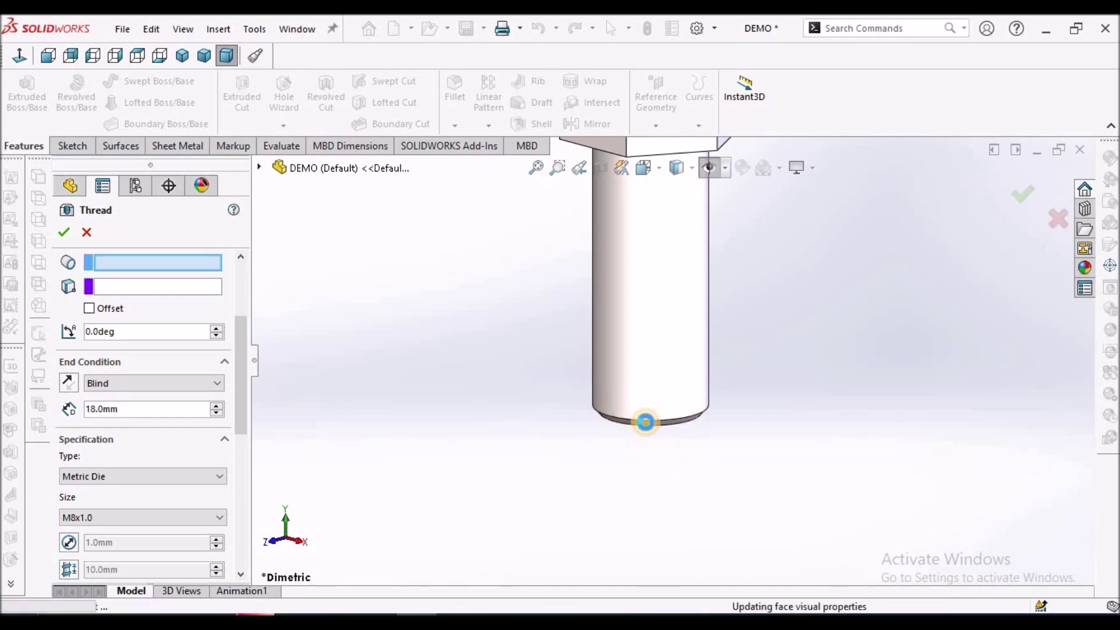
scroll(638, 433, "up", 2)
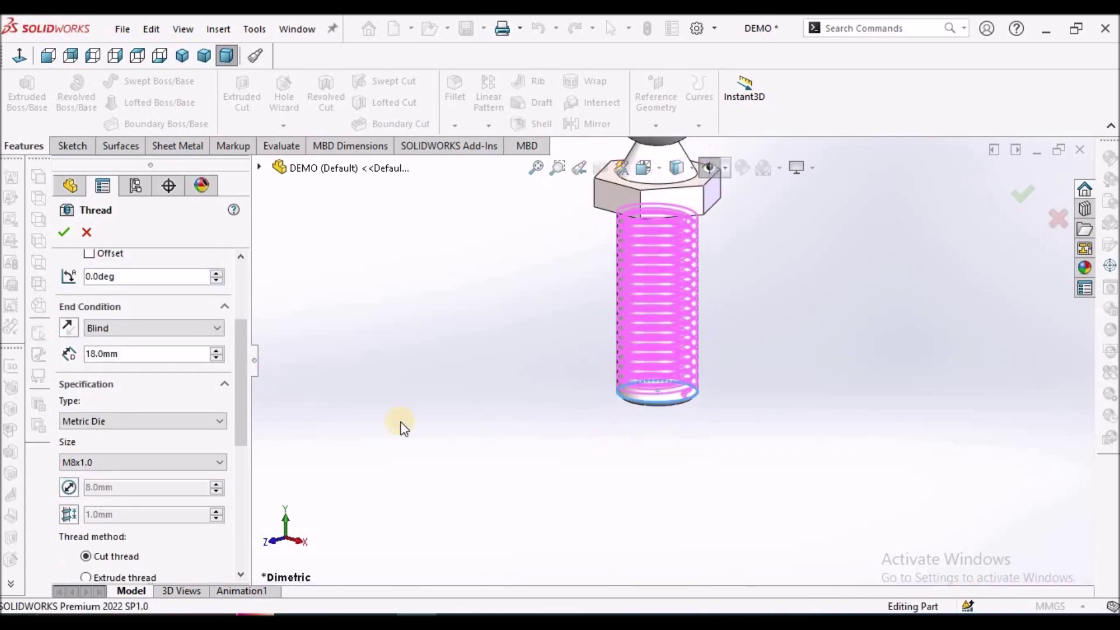
left_click_drag(243, 381, 243, 386)
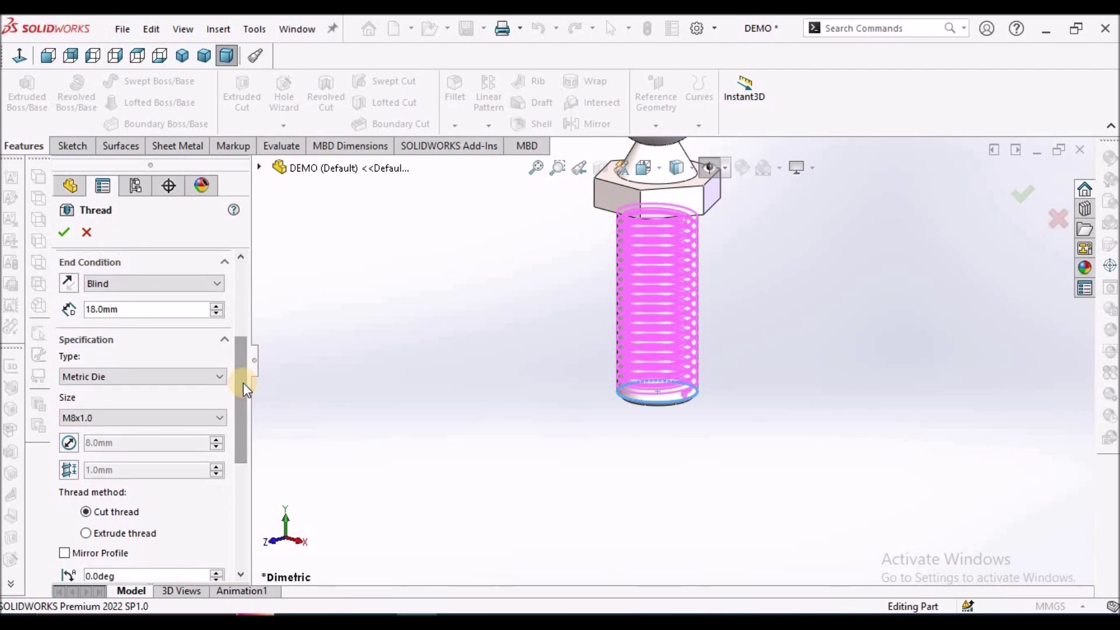
double_click(168, 308)
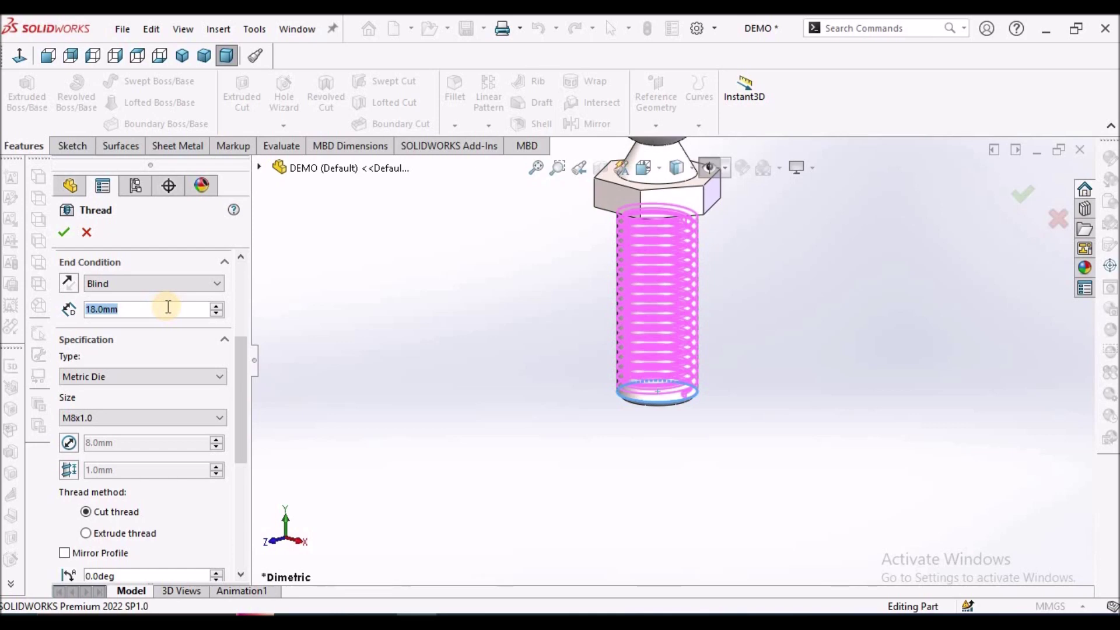
type("183")
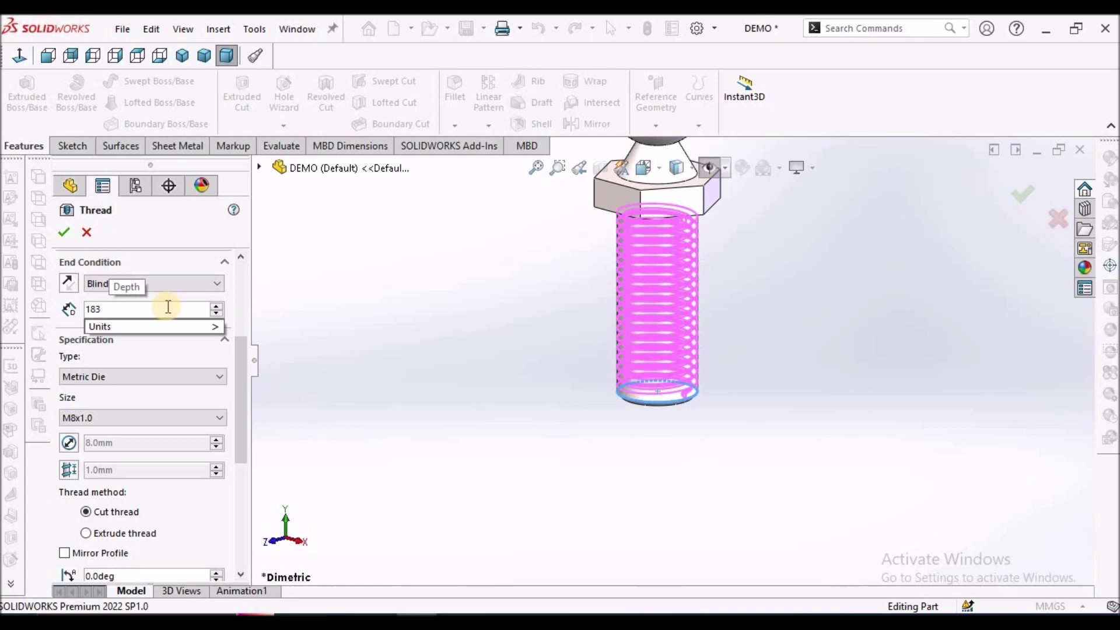
key("BackSpace")
key("Return")
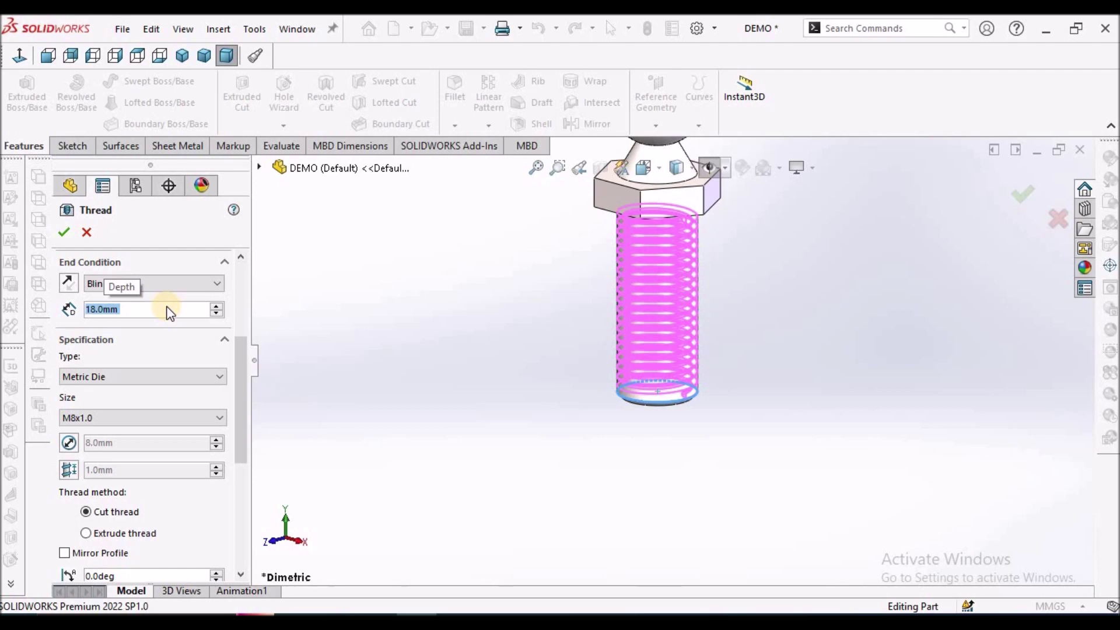
type("14")
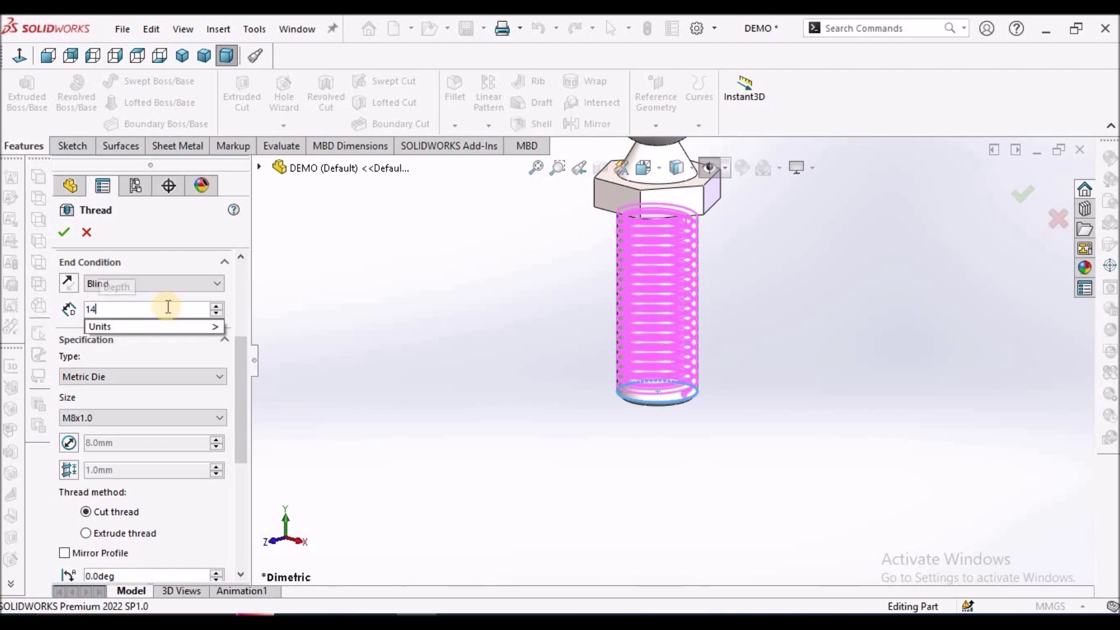
key("Return")
left_click(199, 342)
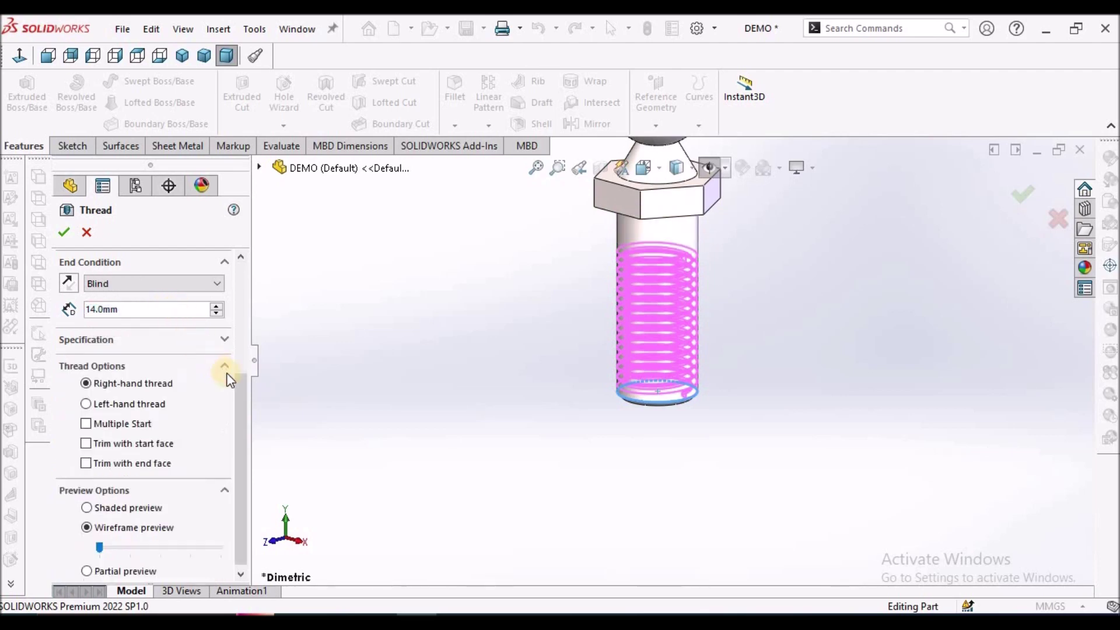
left_click(224, 338)
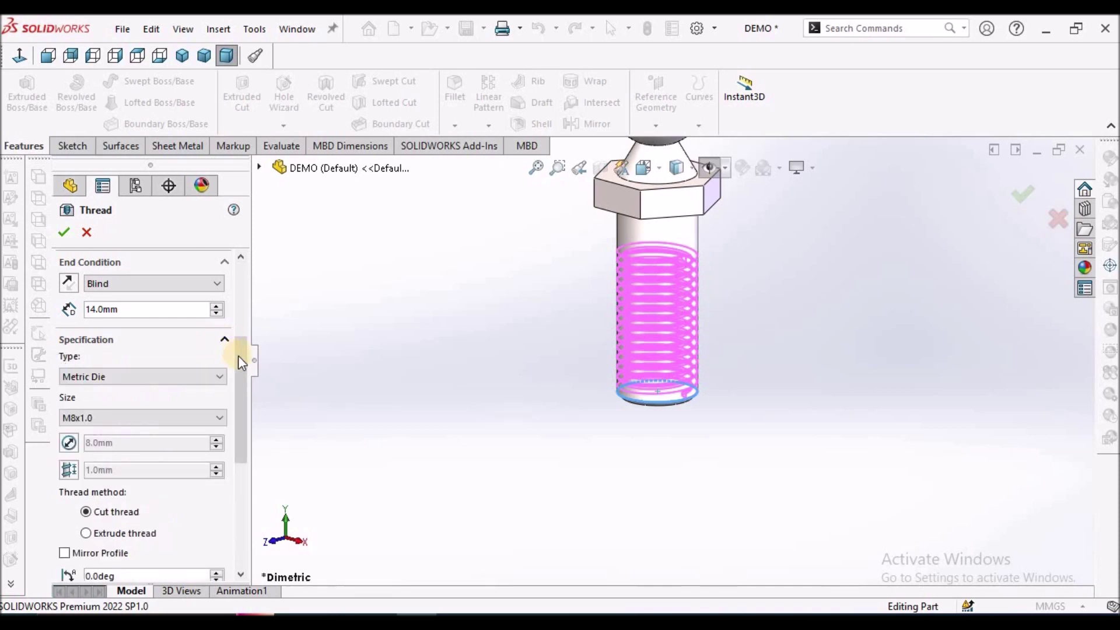
left_click_drag(238, 359, 243, 405)
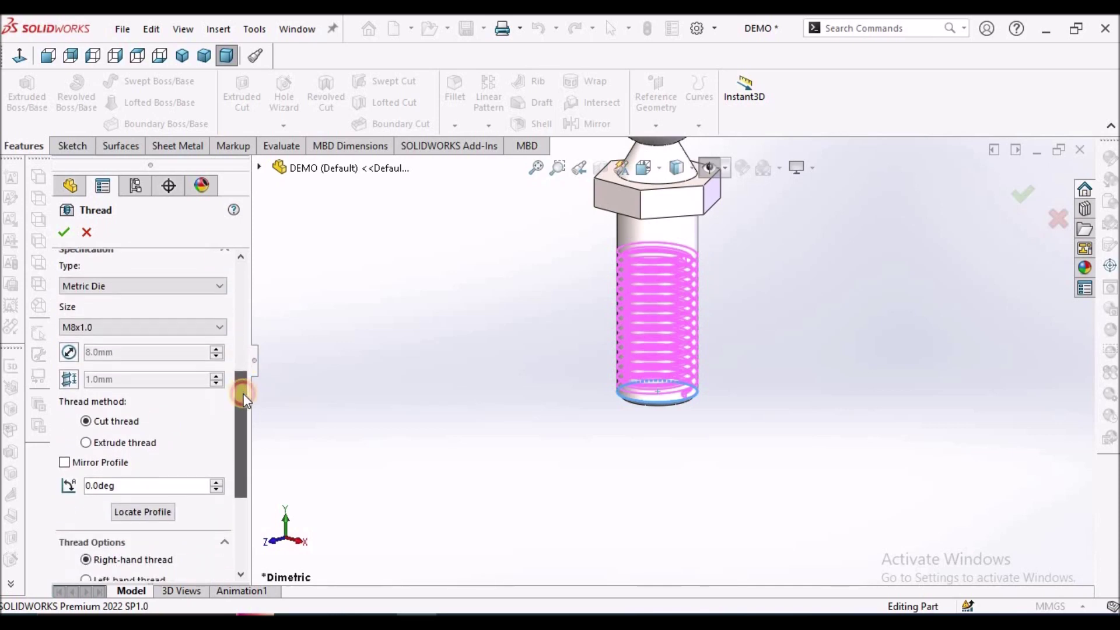
left_click(219, 327)
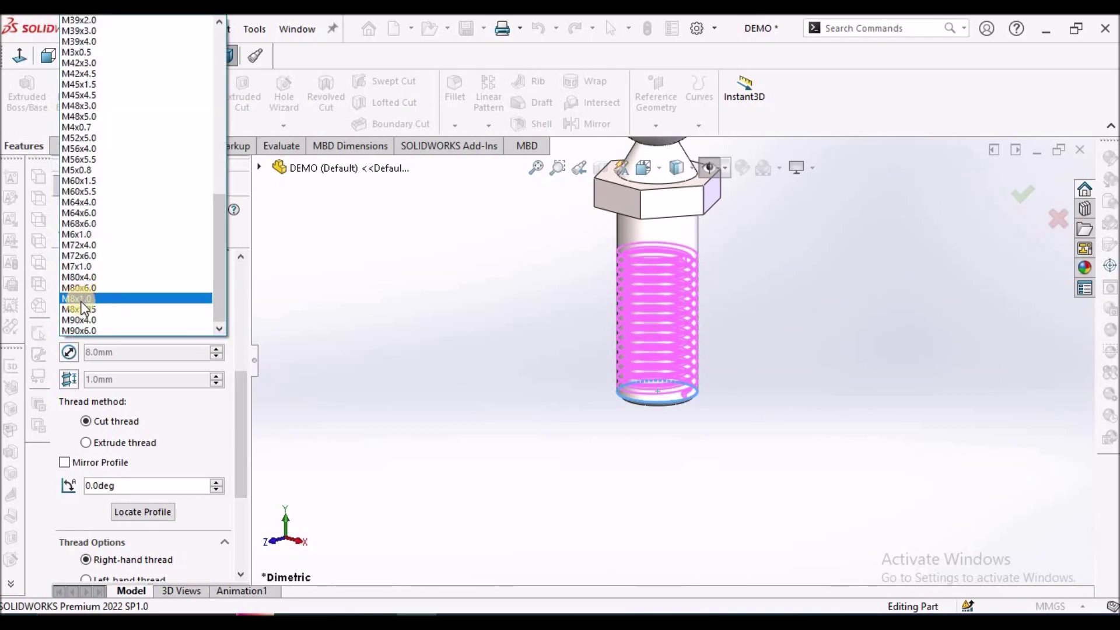
left_click(352, 331)
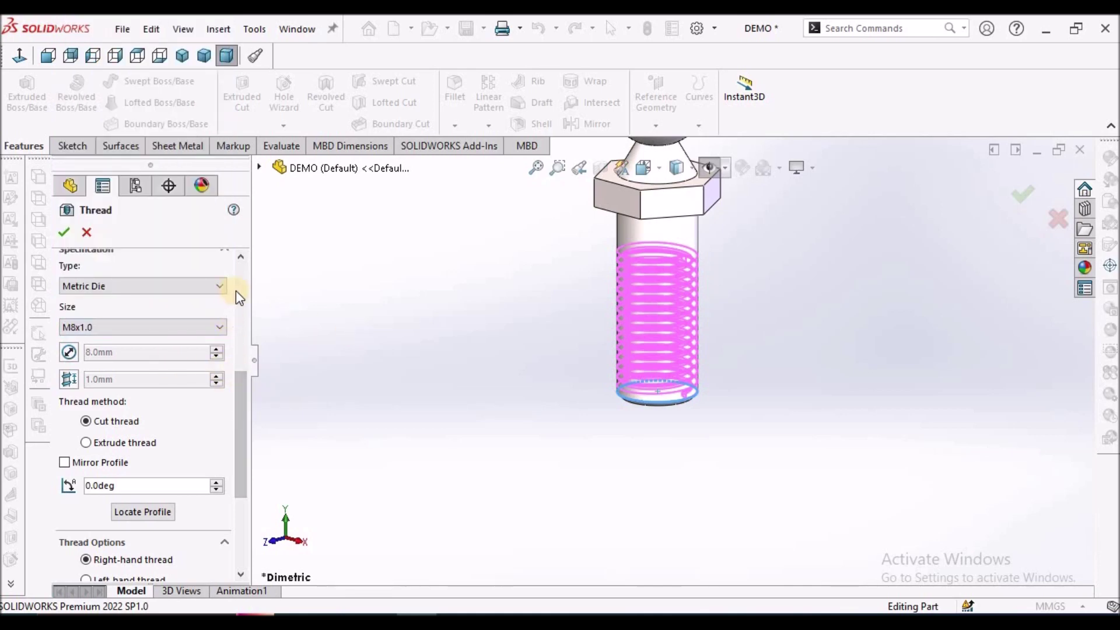
left_click(214, 284)
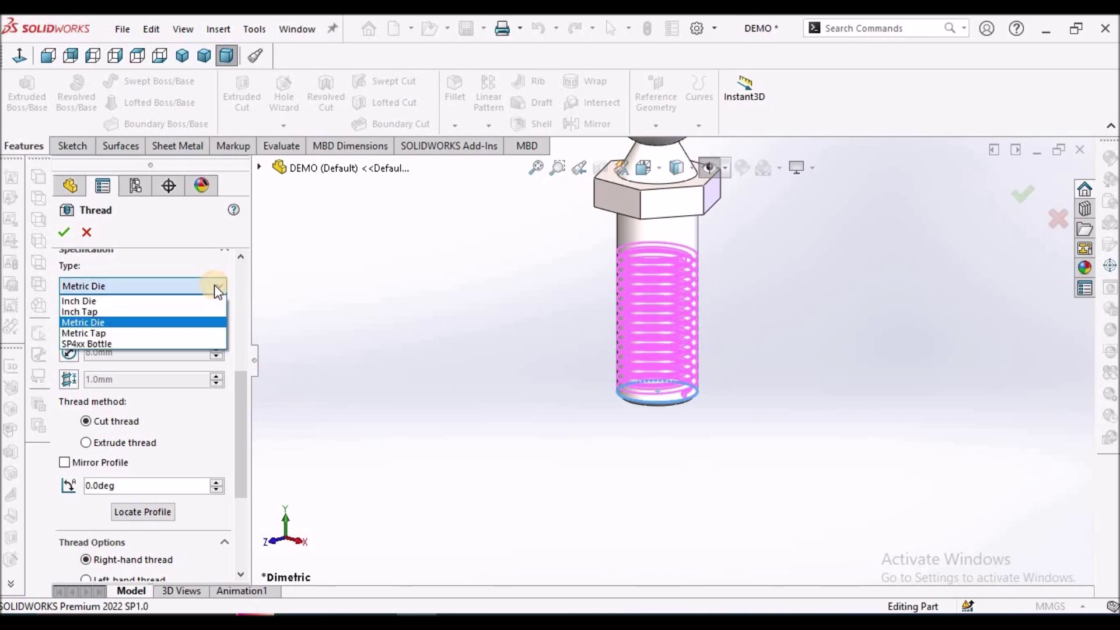
left_click(215, 285)
left_click_drag(235, 387, 240, 421)
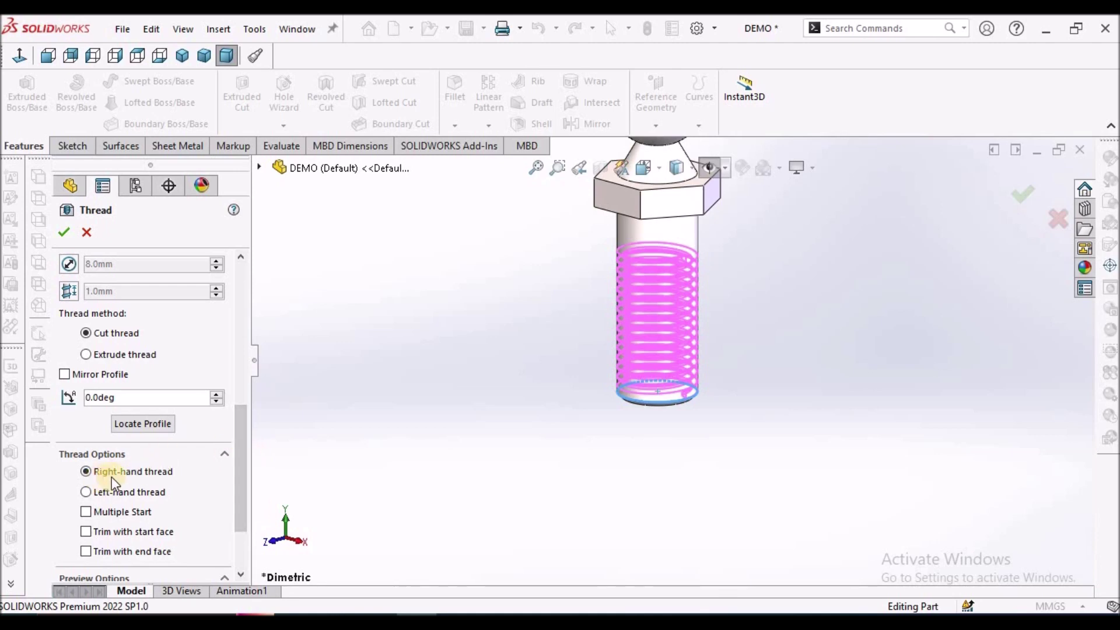
left_click_drag(236, 458, 236, 354)
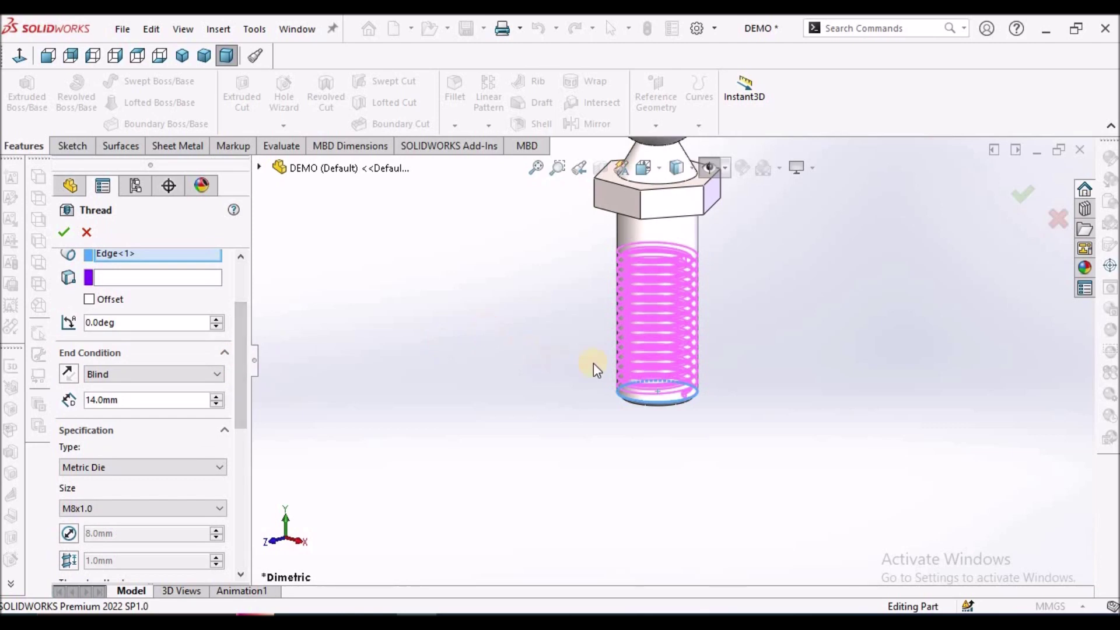
middle_click_drag(707, 372, 730, 387)
scroll(668, 383, "up", 3)
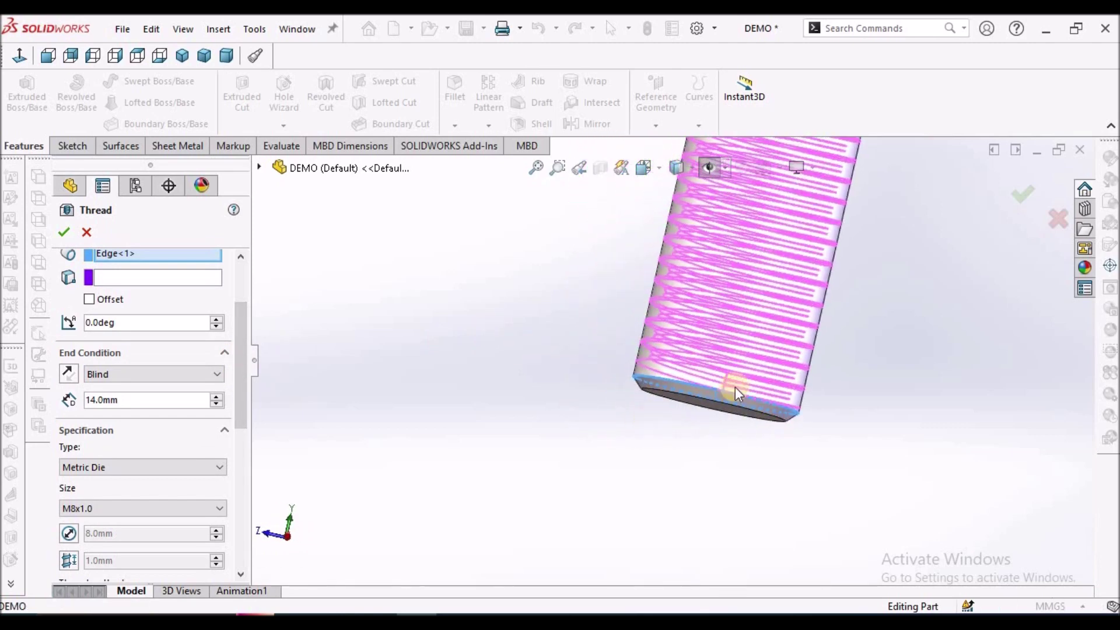
scroll(727, 379, "up", 3)
scroll(720, 365, "up", 1)
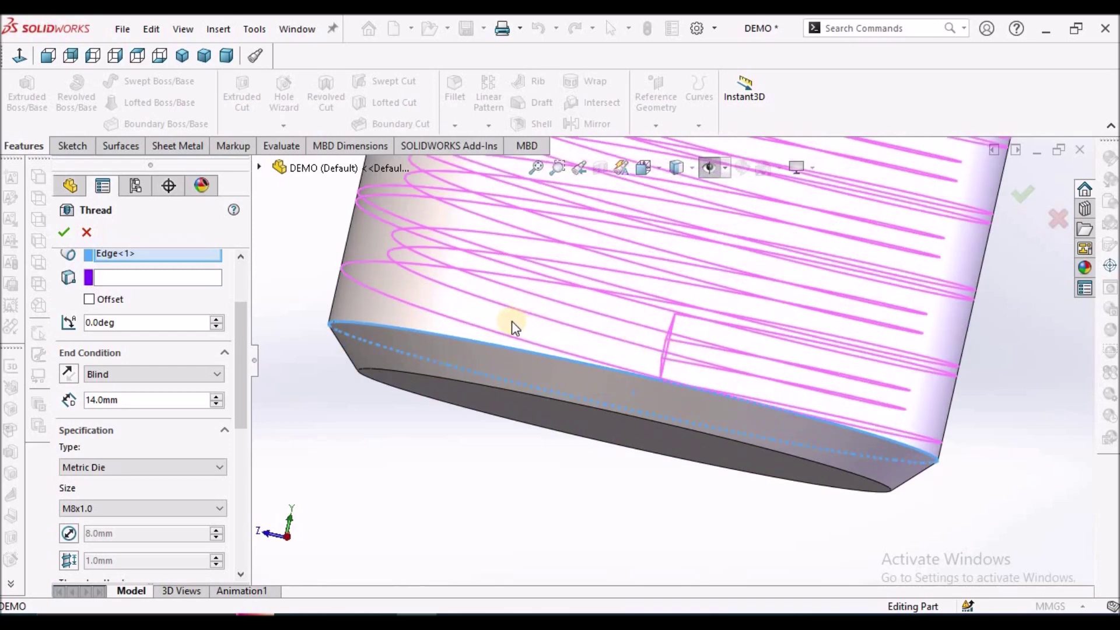
middle_click_drag(695, 358, 726, 369)
scroll(729, 388, "up", 4)
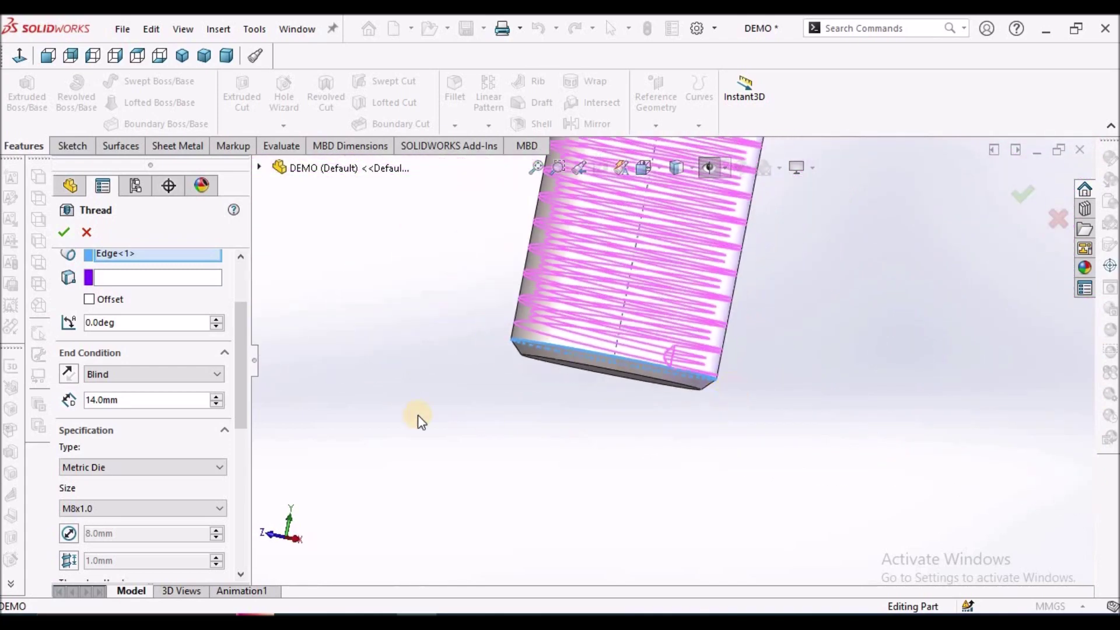
mouse_move(243, 314)
left_mouse_down()
mouse_move(236, 274)
mouse_move(238, 349)
mouse_move(237, 303)
left_mouse_up()
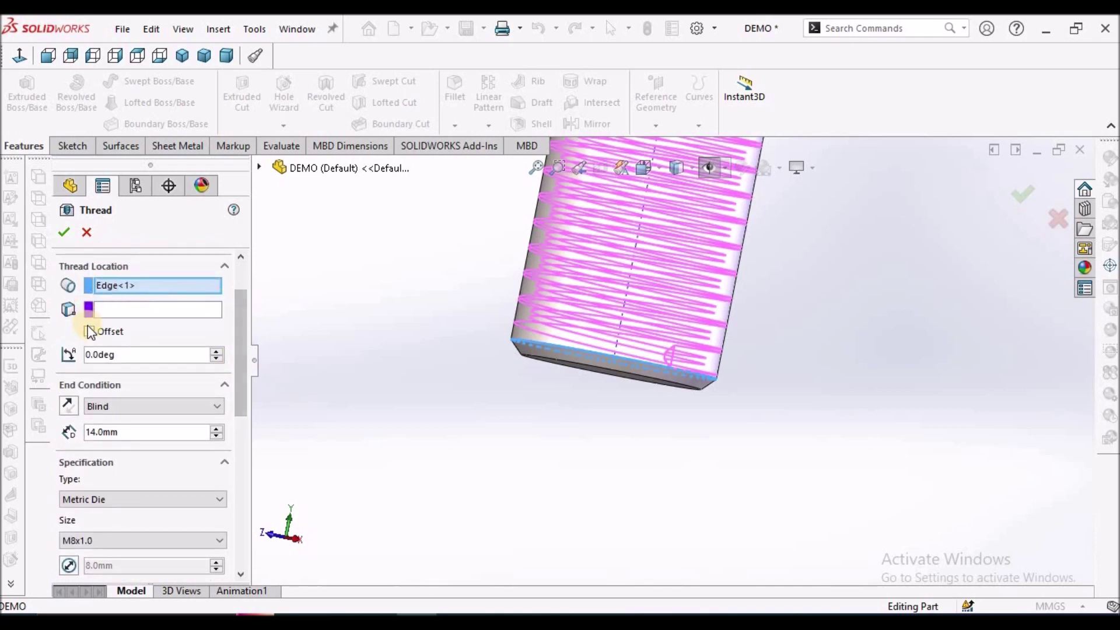
Offset the thread start 2 mm from the bottom edge, reversing the offset direction.
left_click(88, 332)
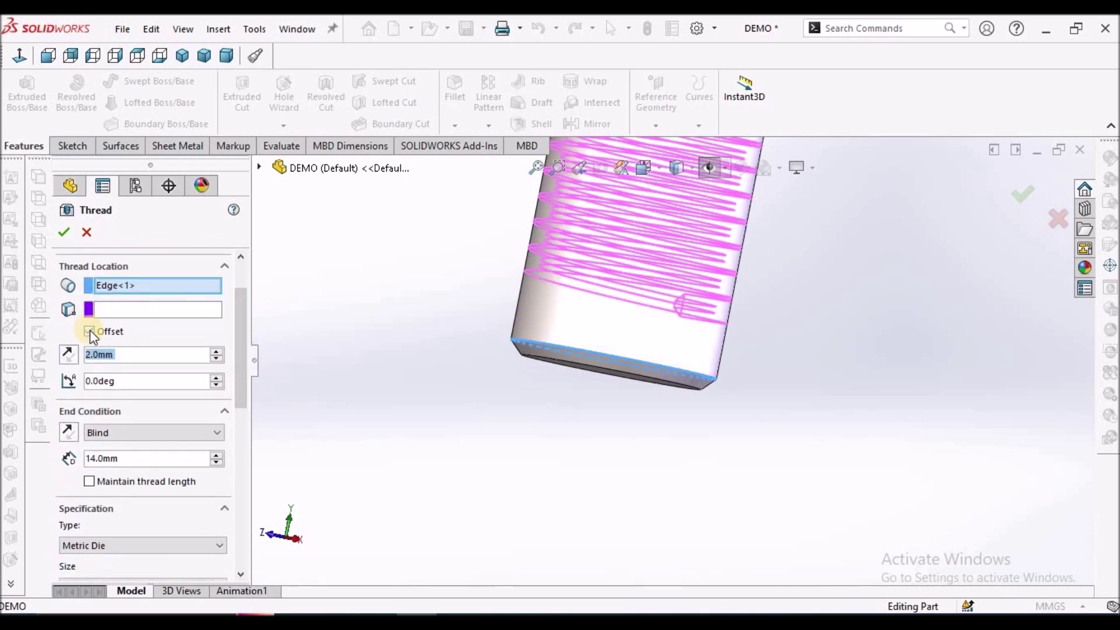
scroll(765, 306, "up", 5)
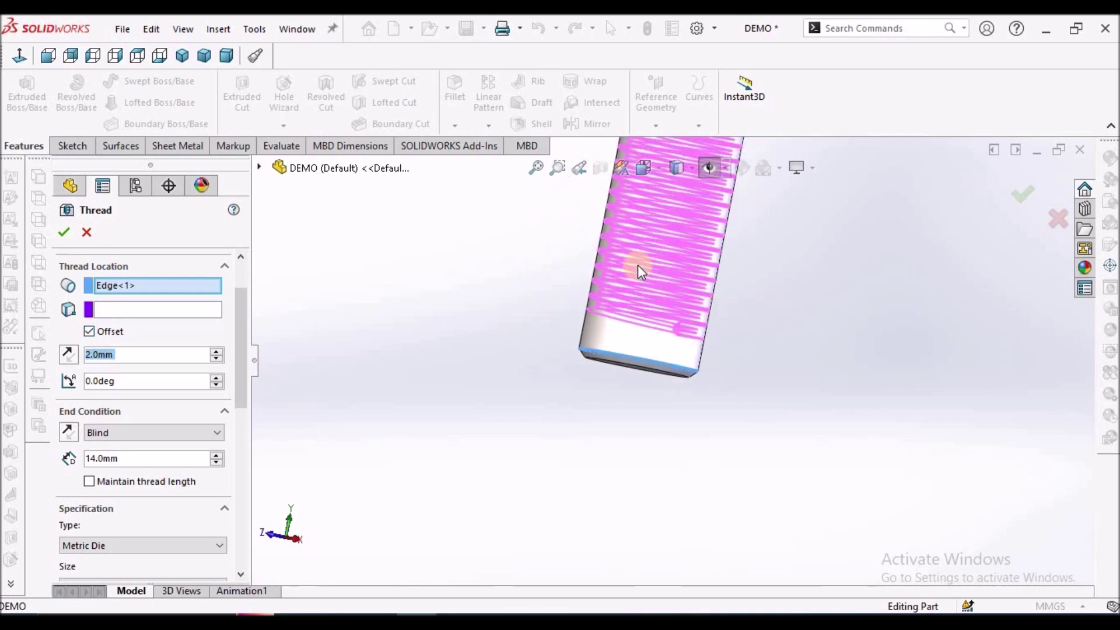
scroll(668, 331, "down", 3)
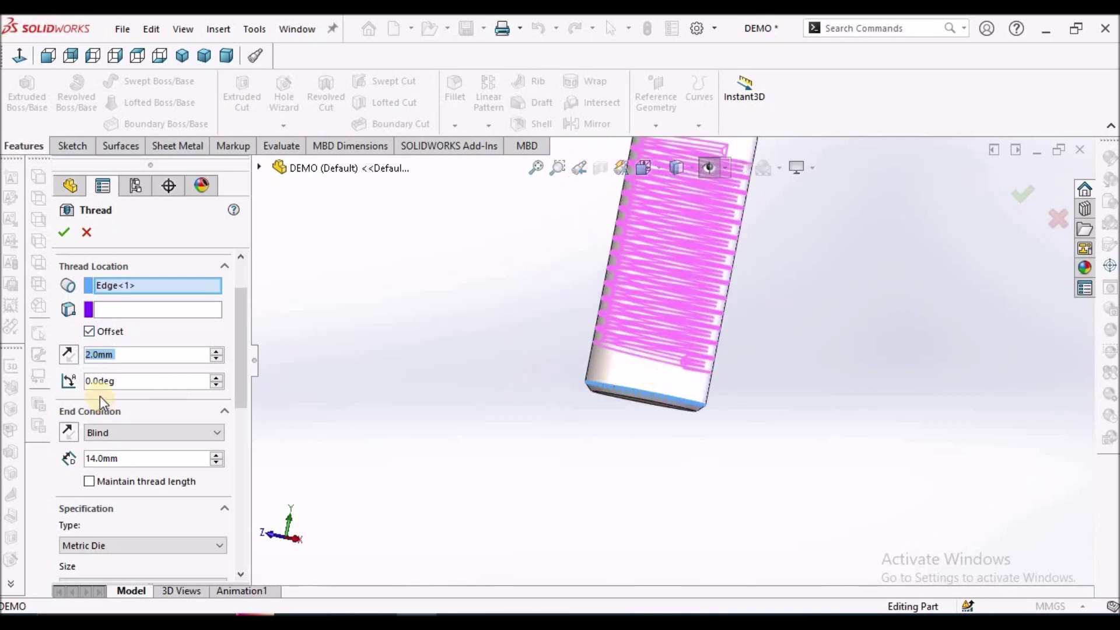
left_click(69, 355)
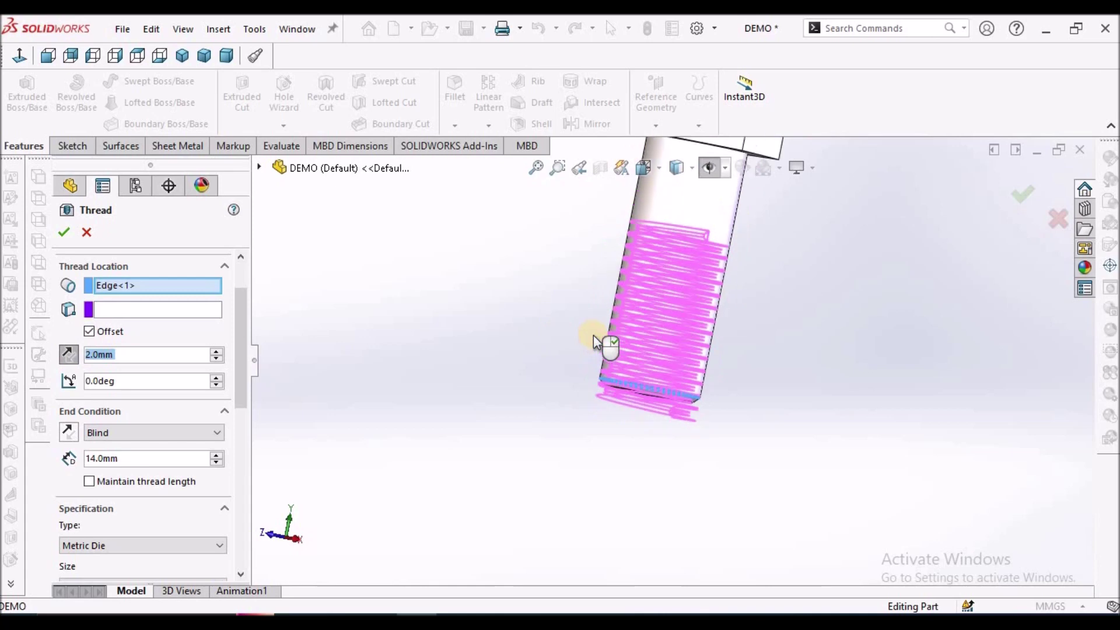
middle_click_drag(696, 352, 630, 385)
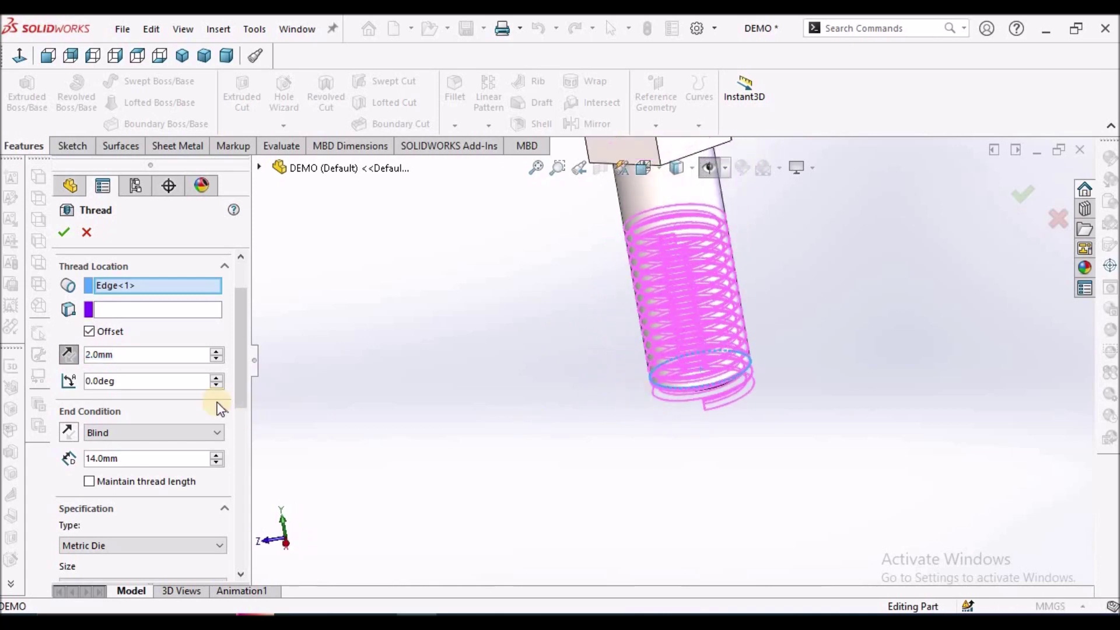
left_click_drag(236, 310, 236, 291)
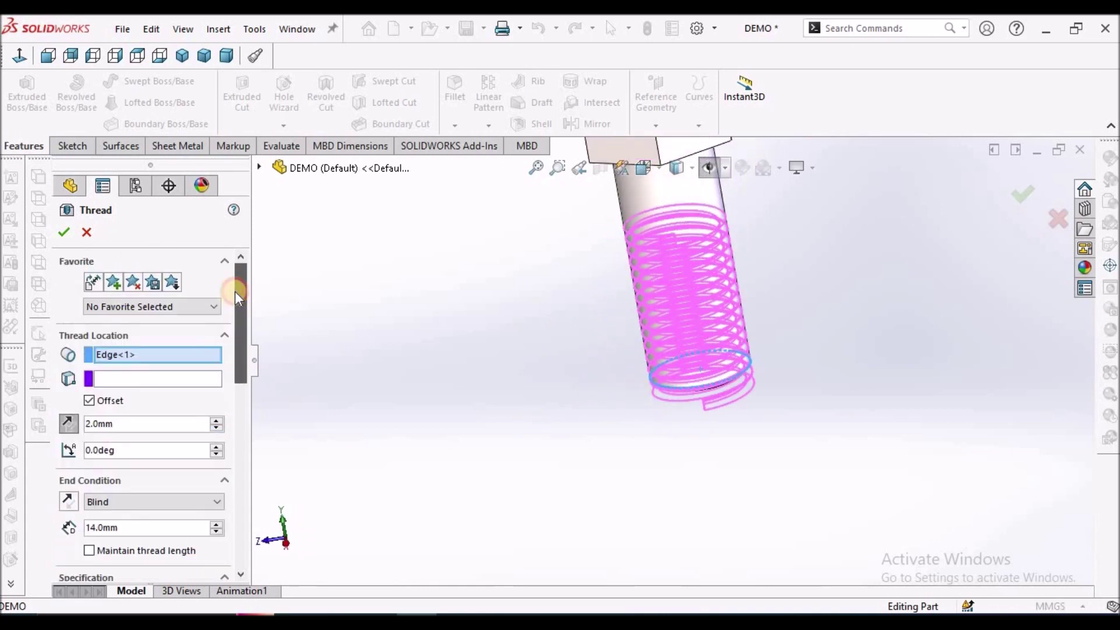
Change the thread's blind depth to 18 mm and accept it as Thread1.
double_click(154, 528)
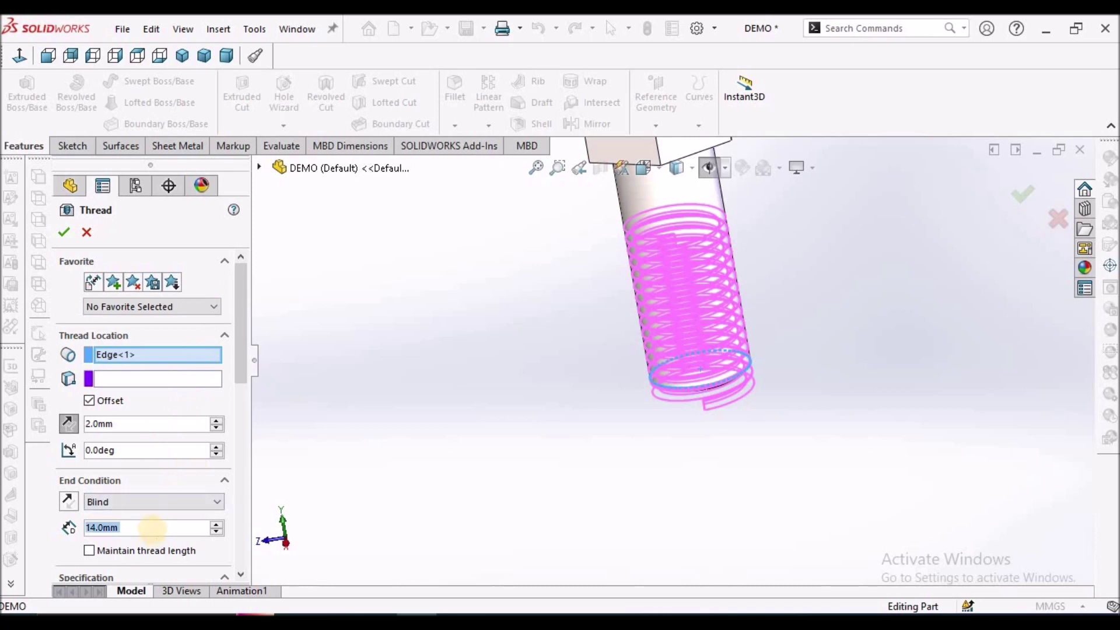
type("18")
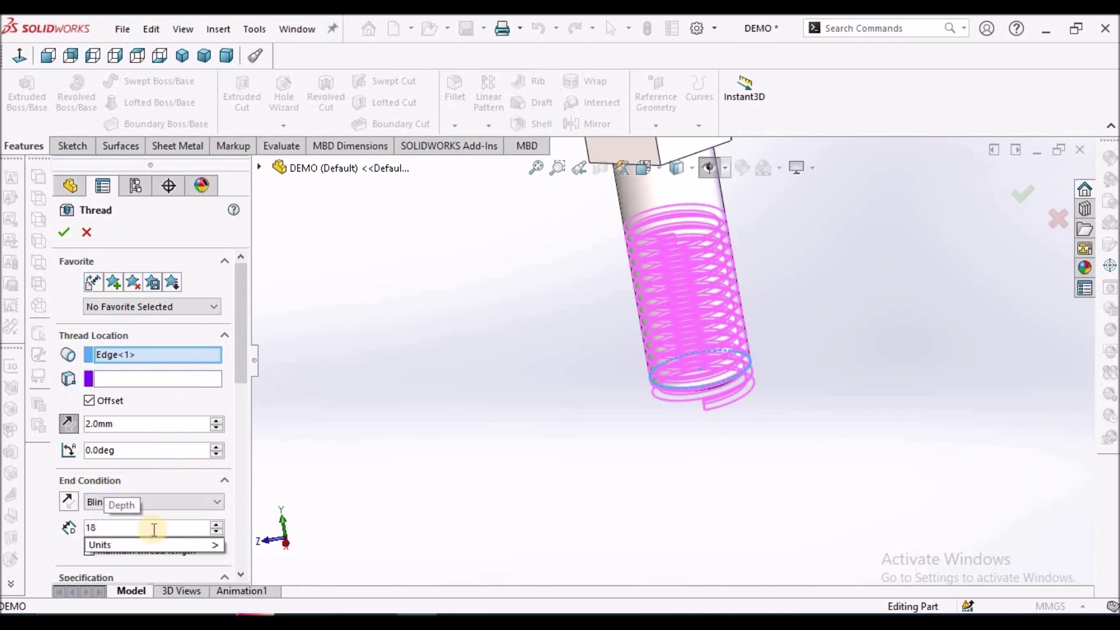
key("Return")
middle_click_drag(805, 292, 653, 261)
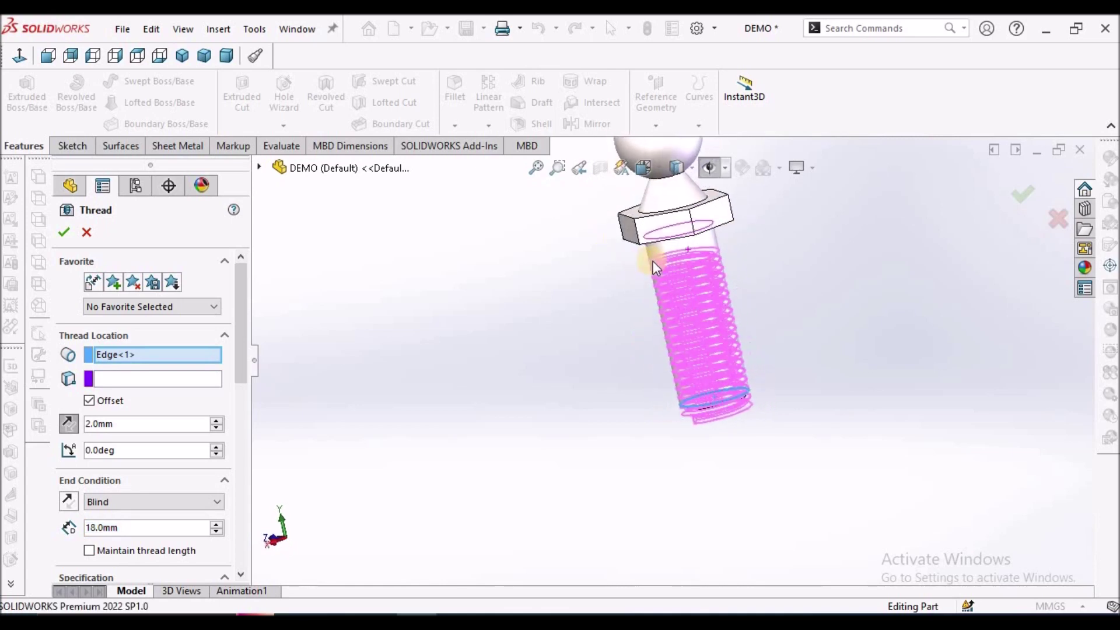
left_click(64, 234)
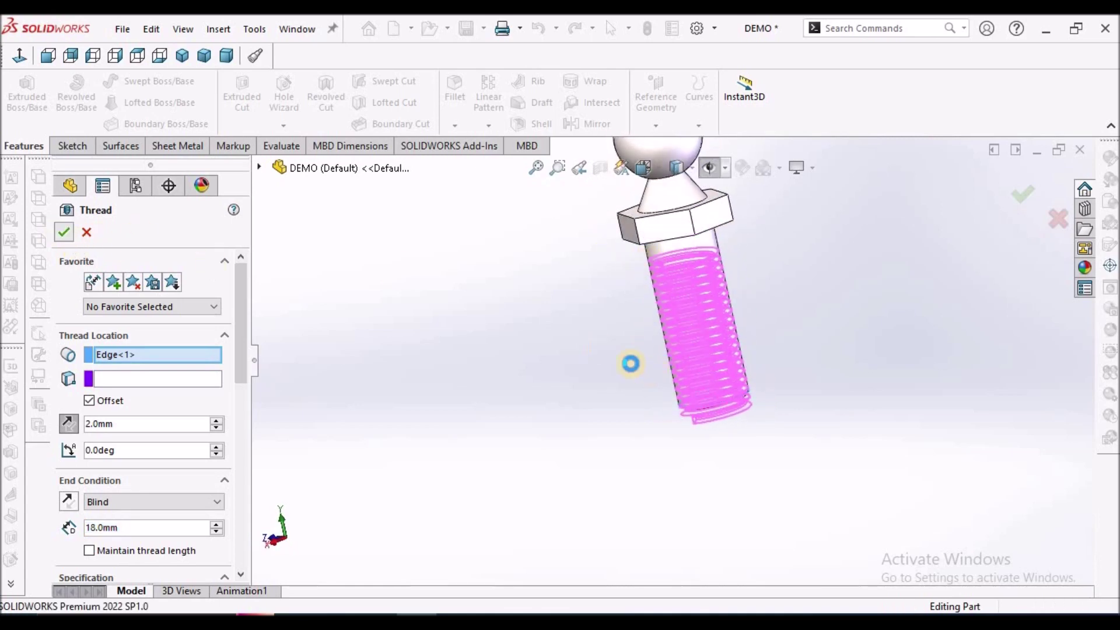
Create Sketch5 on the thread-end triangular face by converting its edges.
middle_click_drag(777, 367, 665, 303)
scroll(655, 290, "down", 3)
scroll(657, 310, "down", 3)
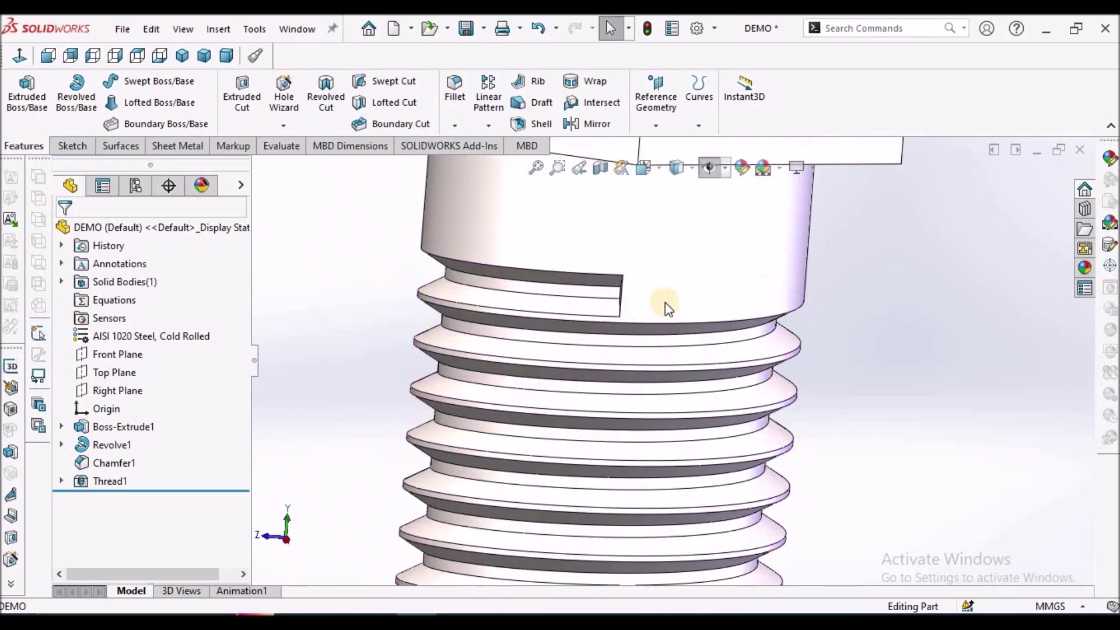
mouse_move(763, 312)
middle_mouse_down()
mouse_move(817, 297)
mouse_move(827, 327)
mouse_move(762, 317)
middle_mouse_up()
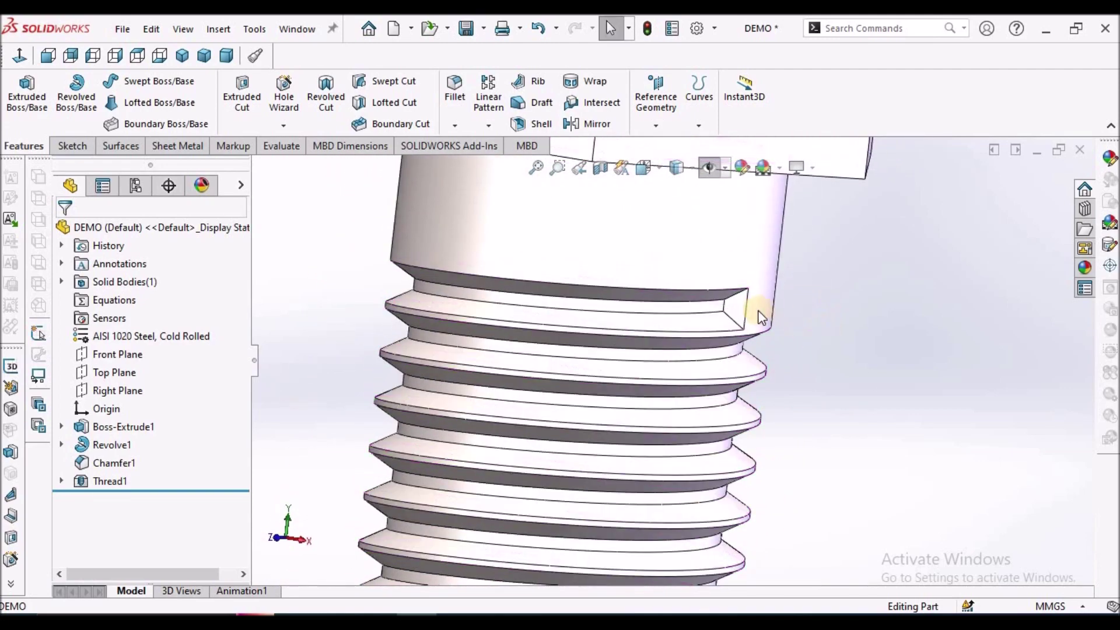
left_click(735, 306)
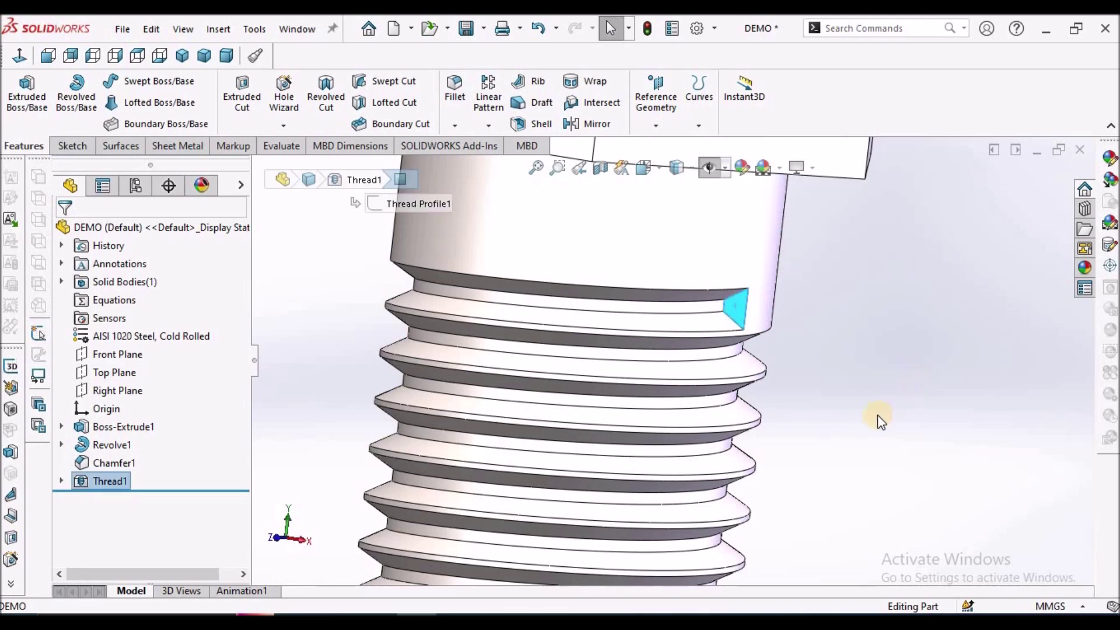
left_click(79, 146)
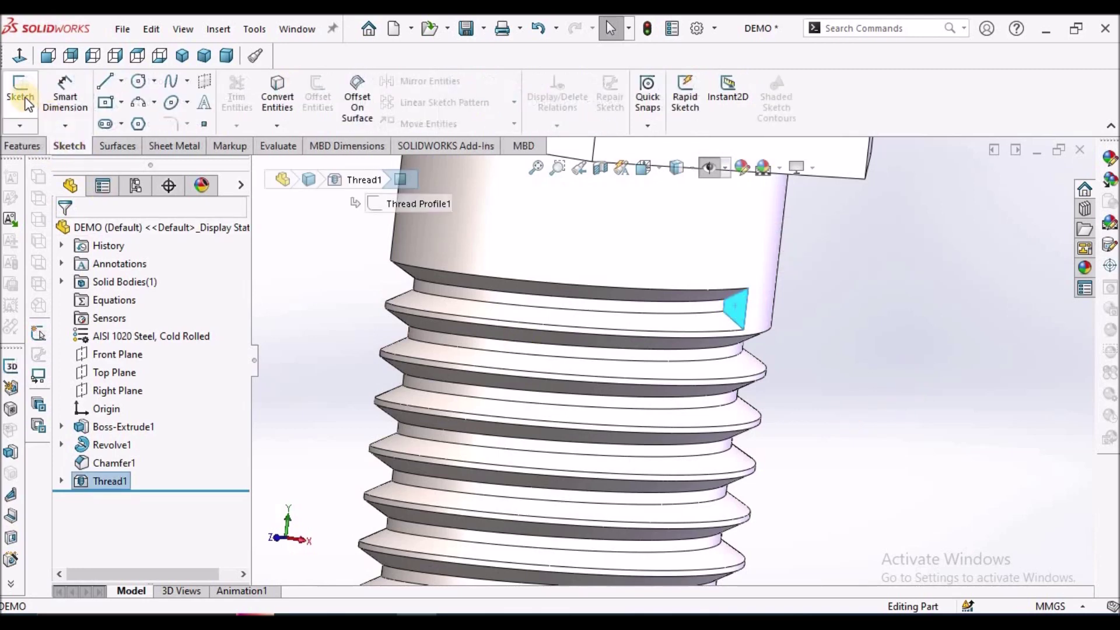
left_click(23, 100)
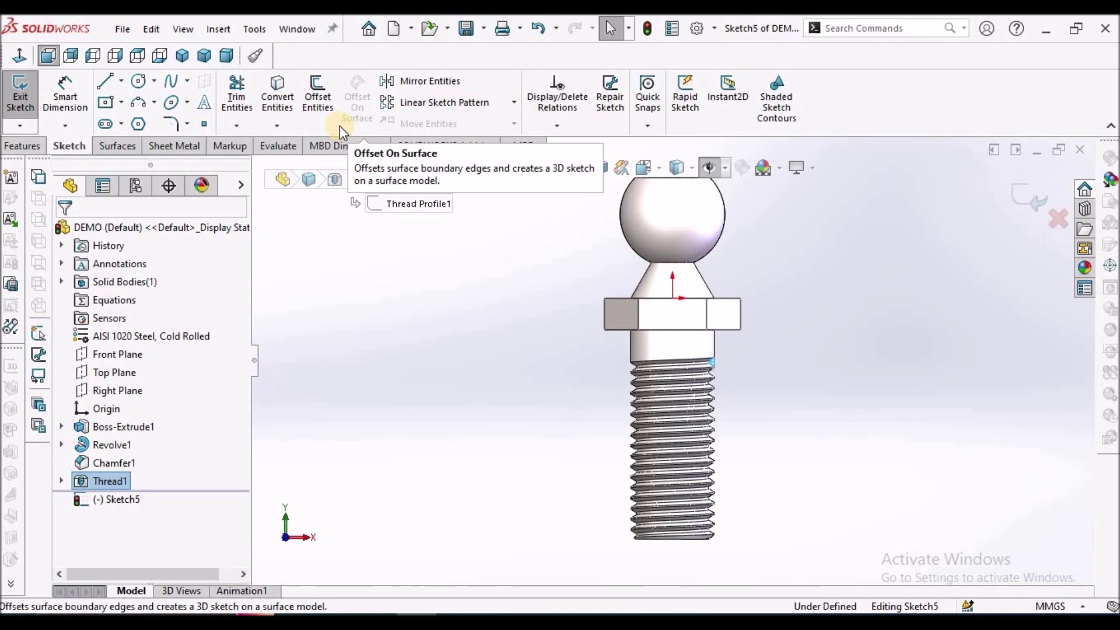
scroll(723, 367, "down", 10)
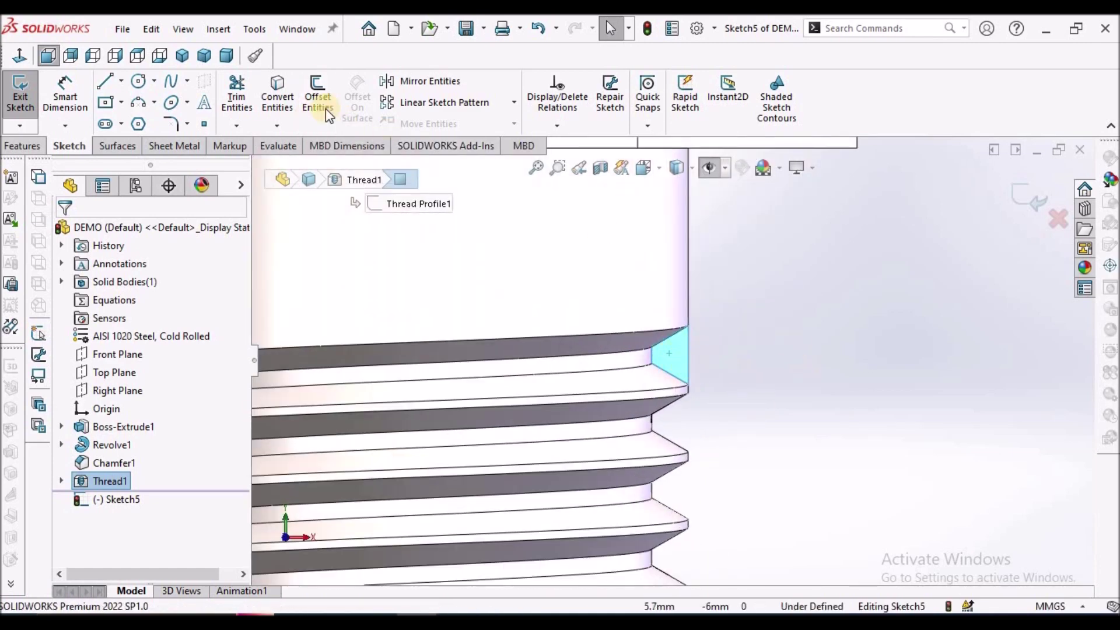
left_click(277, 93)
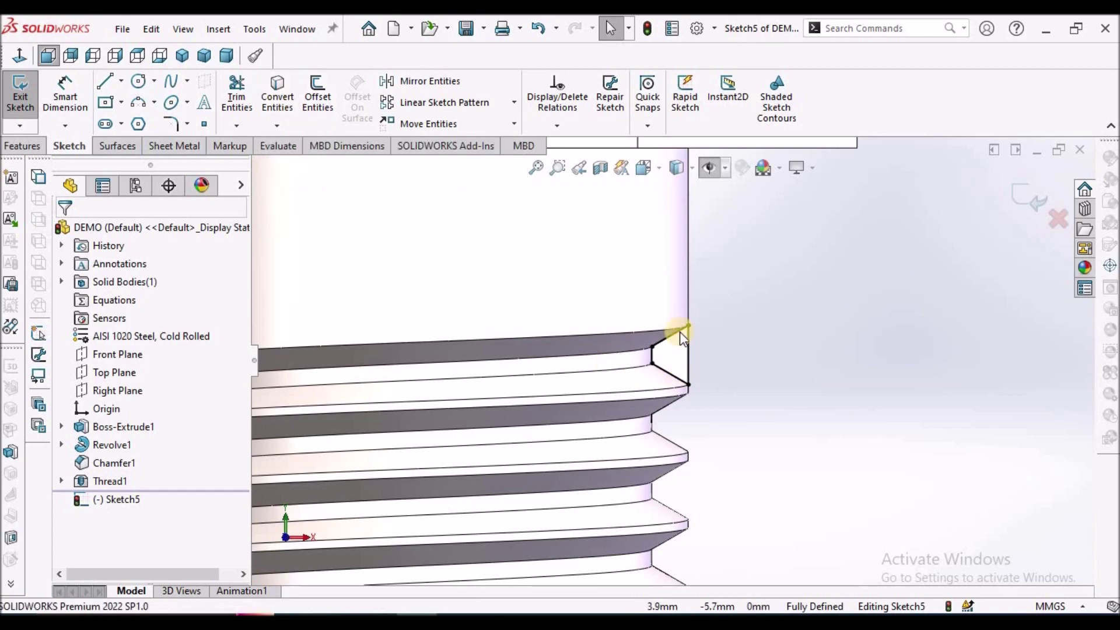
scroll(665, 333, "up", 10)
middle_click_drag(653, 335, 632, 358)
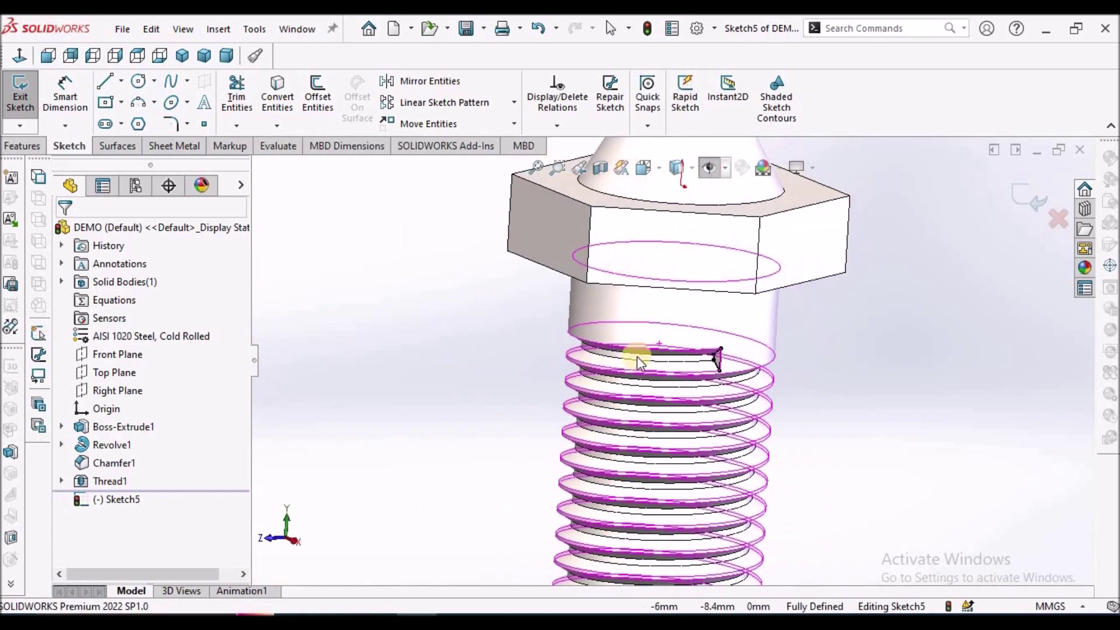
left_click(19, 150)
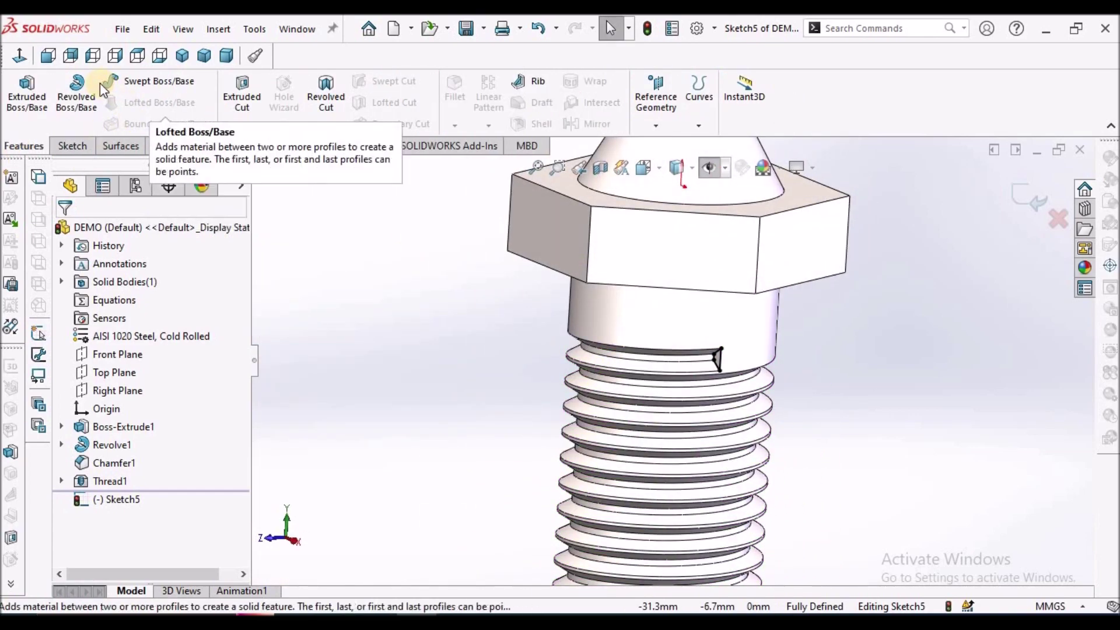
Cut the triangular thread-end profile 3.0 mm blind as Cut-Extrude1, then inspect the notch close up.
left_click(243, 96)
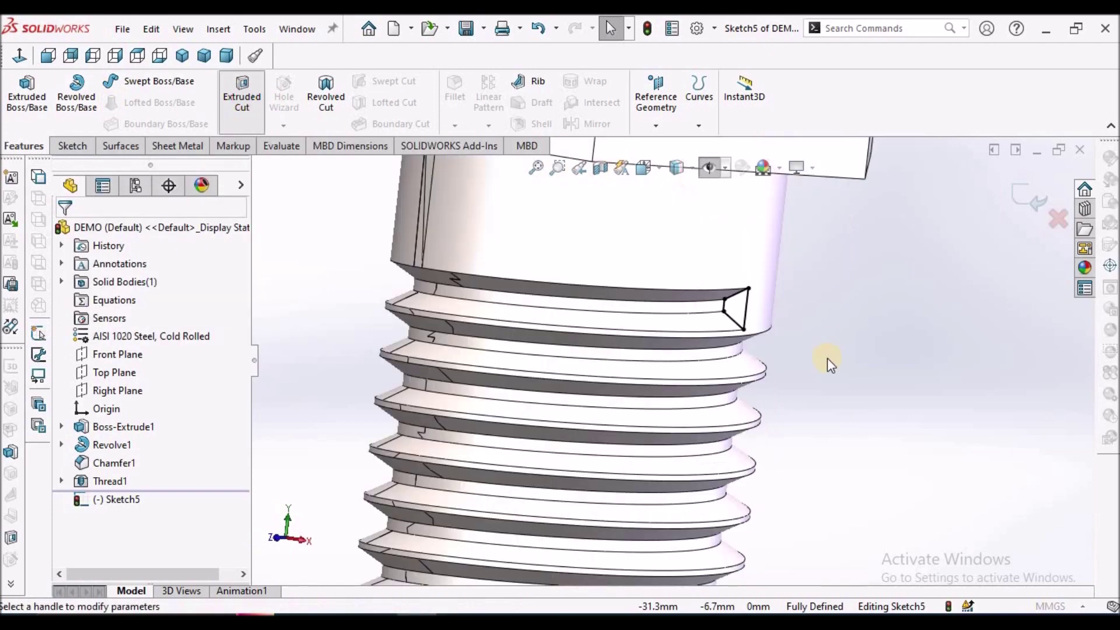
middle_click_drag(795, 325, 713, 357)
left_click(64, 232)
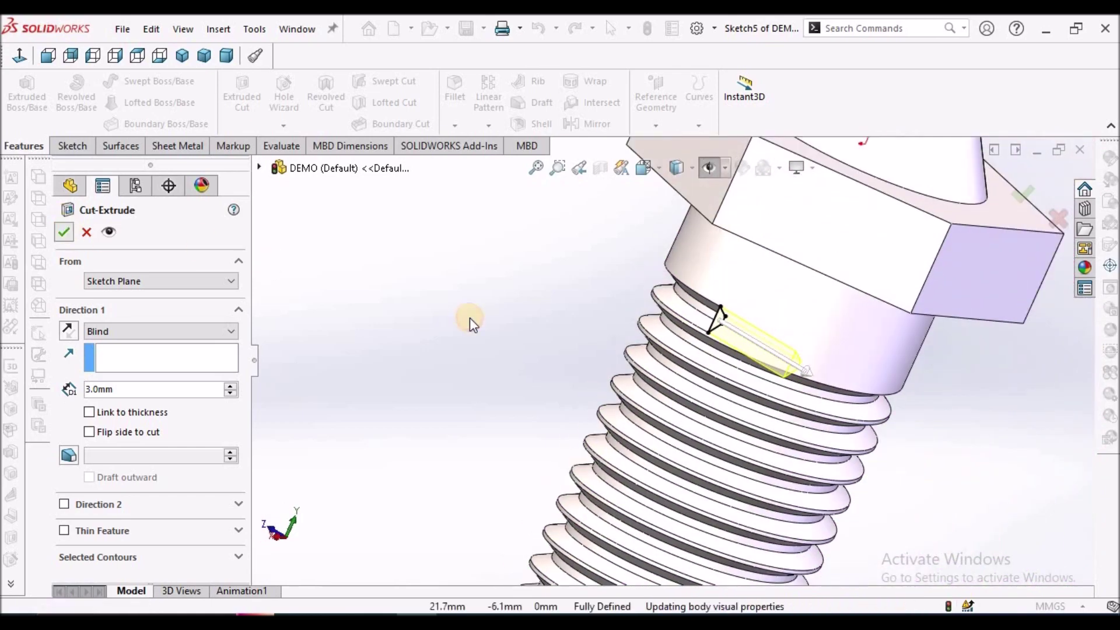
left_click(467, 319)
middle_click_drag(468, 318, 674, 385)
scroll(685, 356, "up", 6)
scroll(681, 315, "down", 3)
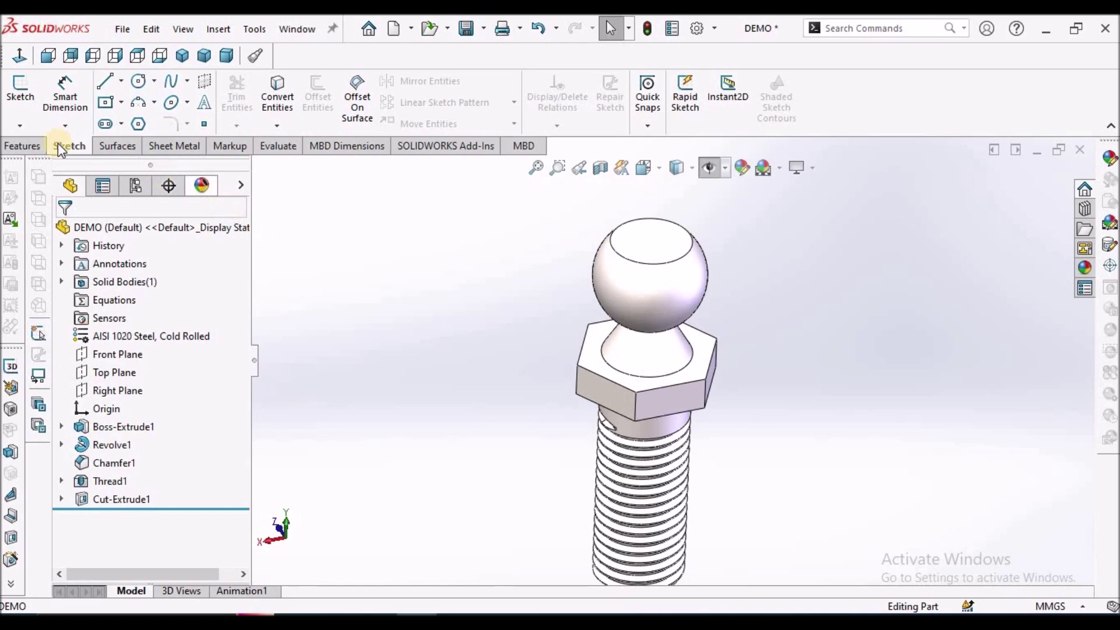
Round the hex-collar top edge and the ball-neck edge with a 0.5 mm fillet.
left_click(40, 144)
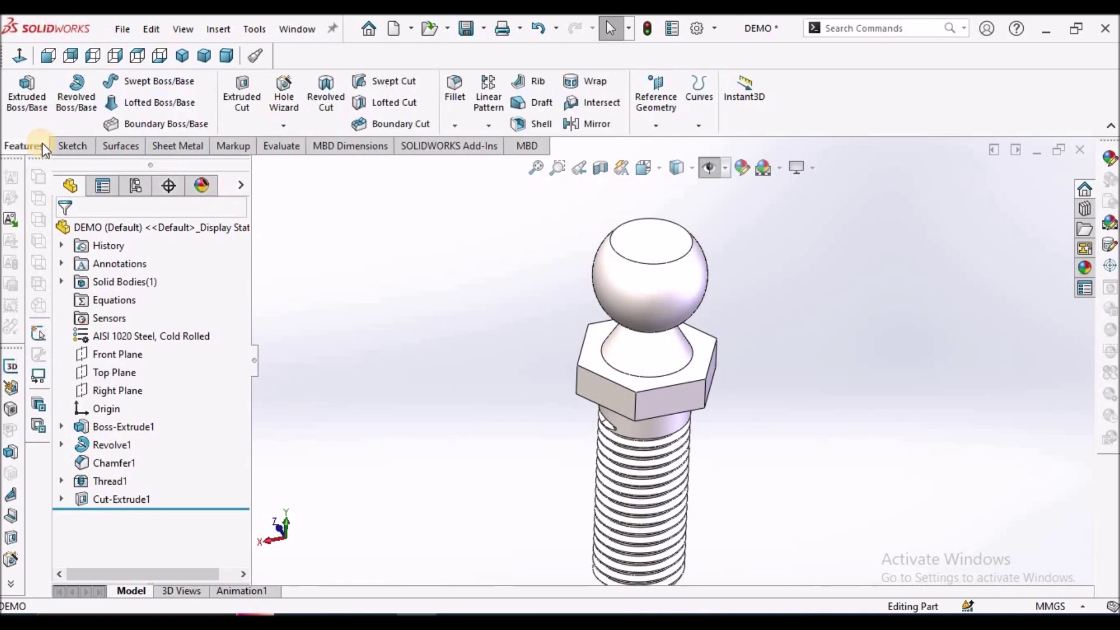
left_click(459, 88)
scroll(639, 387, "down", 2)
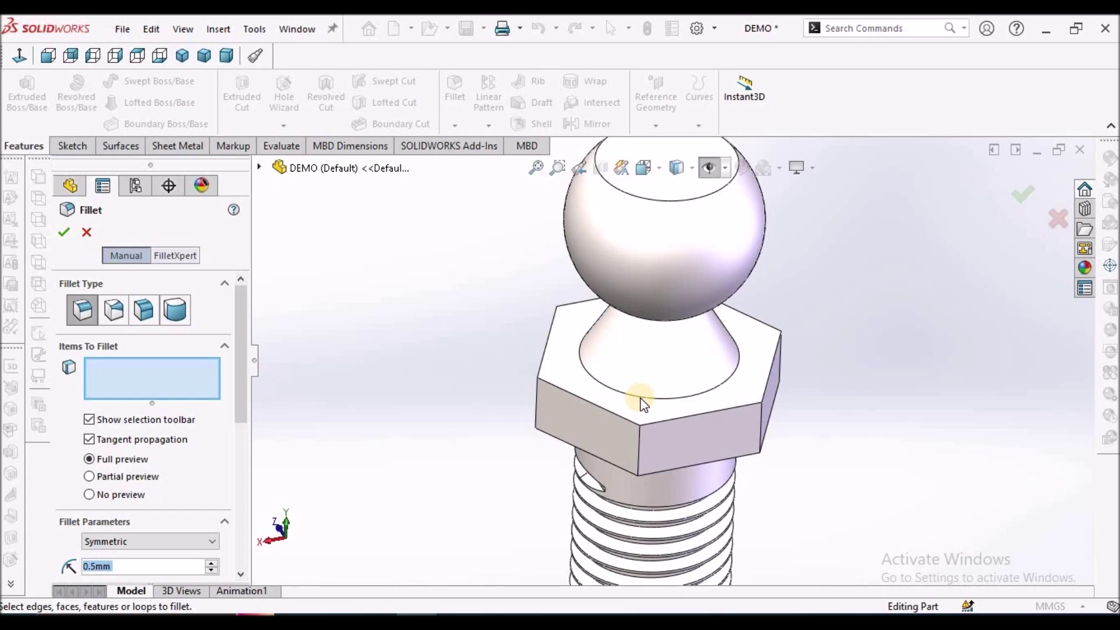
left_click(241, 418)
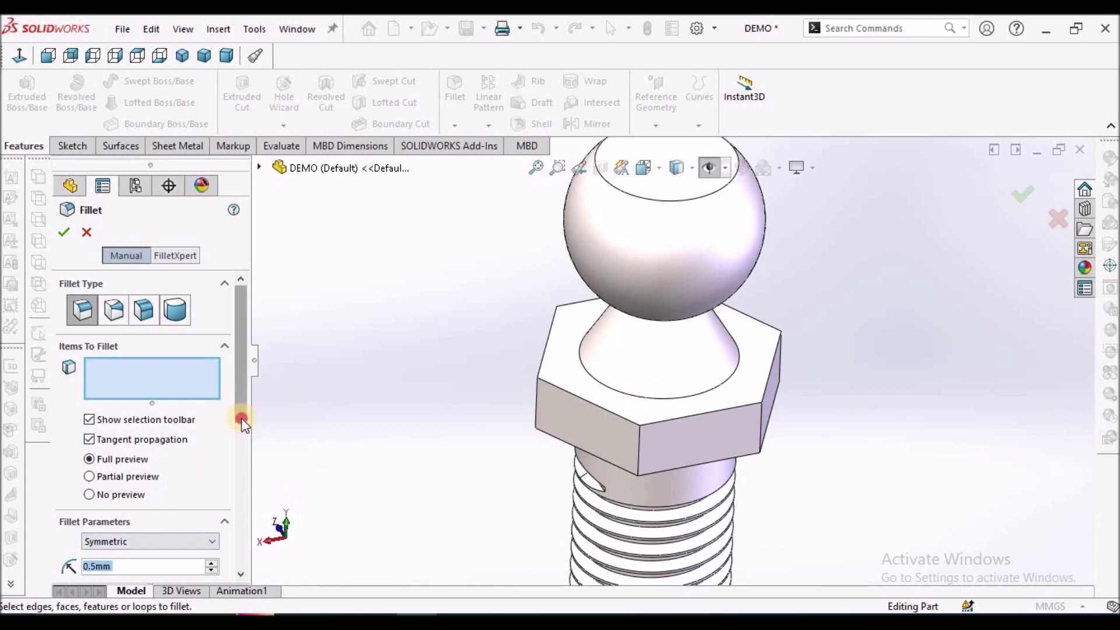
mouse_move(242, 418)
left_mouse_down()
mouse_move(242, 442)
mouse_move(242, 408)
left_mouse_up()
scroll(694, 385, "down", 2)
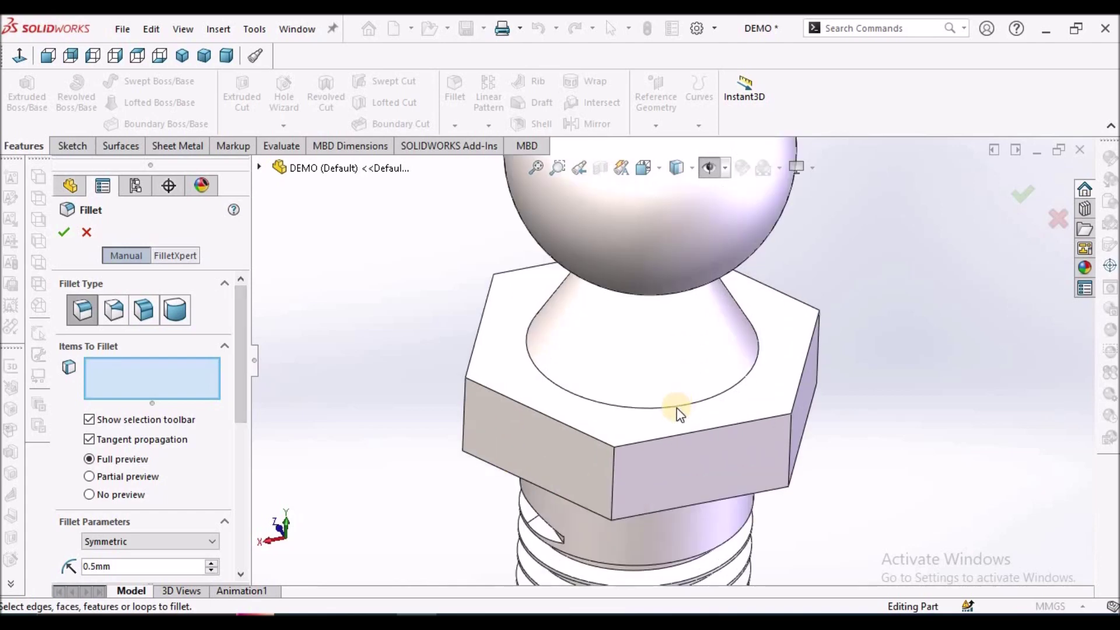
left_click(676, 408)
scroll(659, 334, "up", 2)
mouse_move(660, 344)
middle_mouse_down()
mouse_move(668, 239)
mouse_move(650, 325)
middle_mouse_up()
scroll(650, 332, "down", 2)
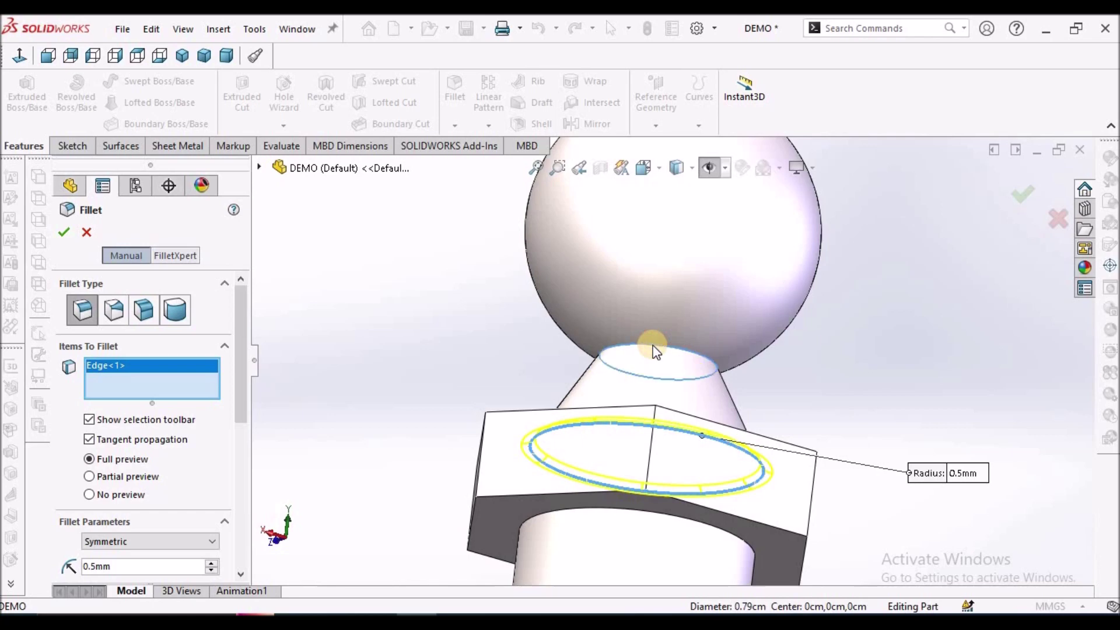
left_click(655, 350)
left_click(64, 231)
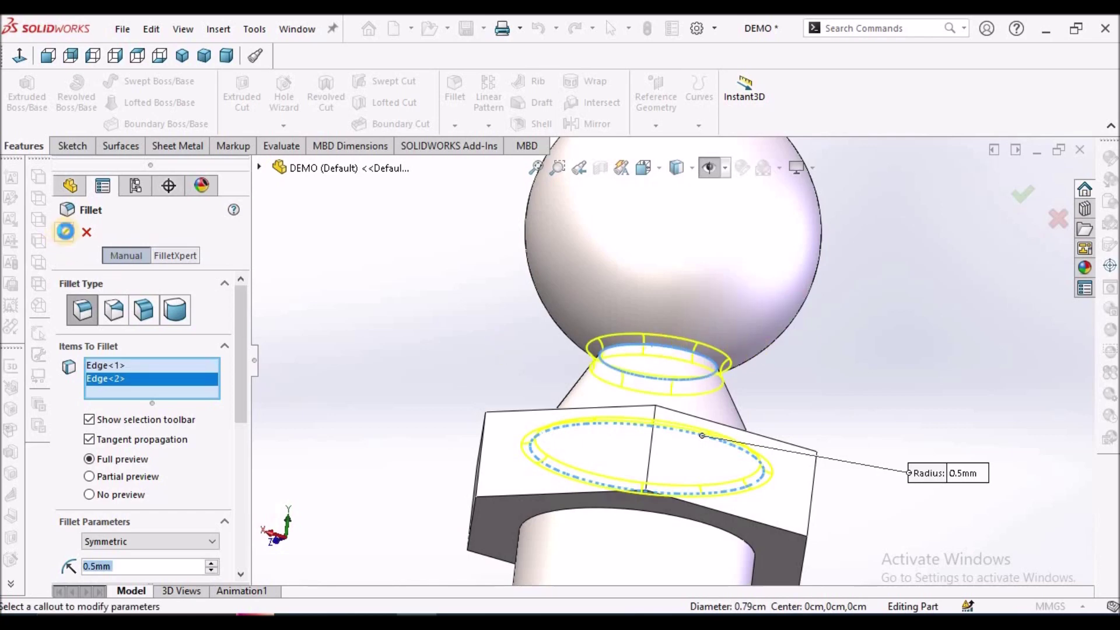
Show the part in Dimetric view, save it, and bring Desc 2.pdf to the front.
left_click(225, 57)
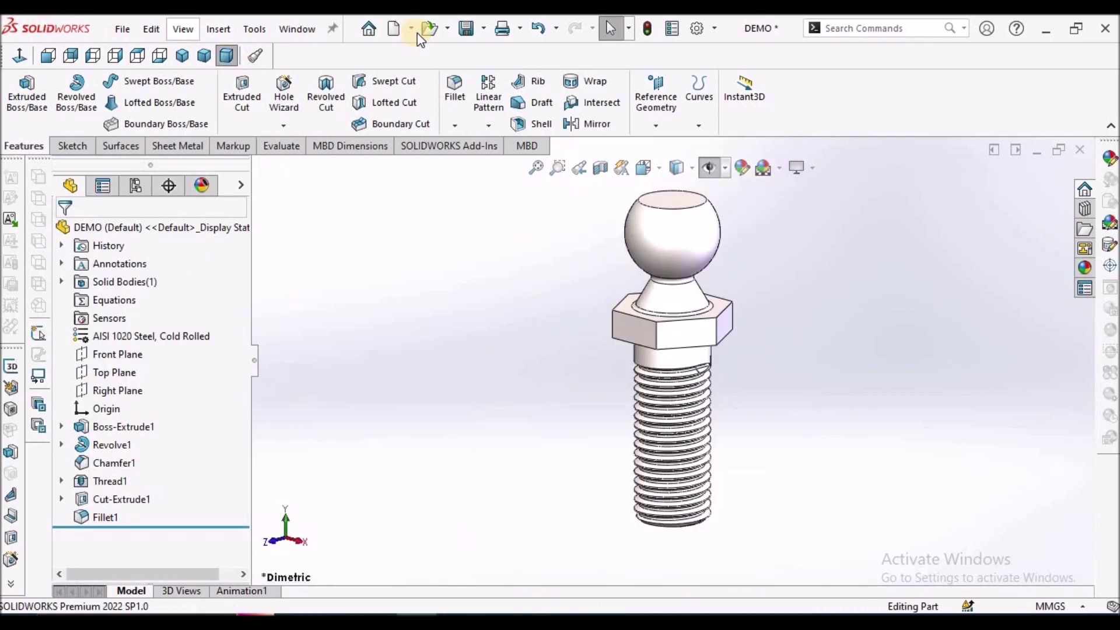
left_click(466, 28)
scroll(731, 293, "down", 2)
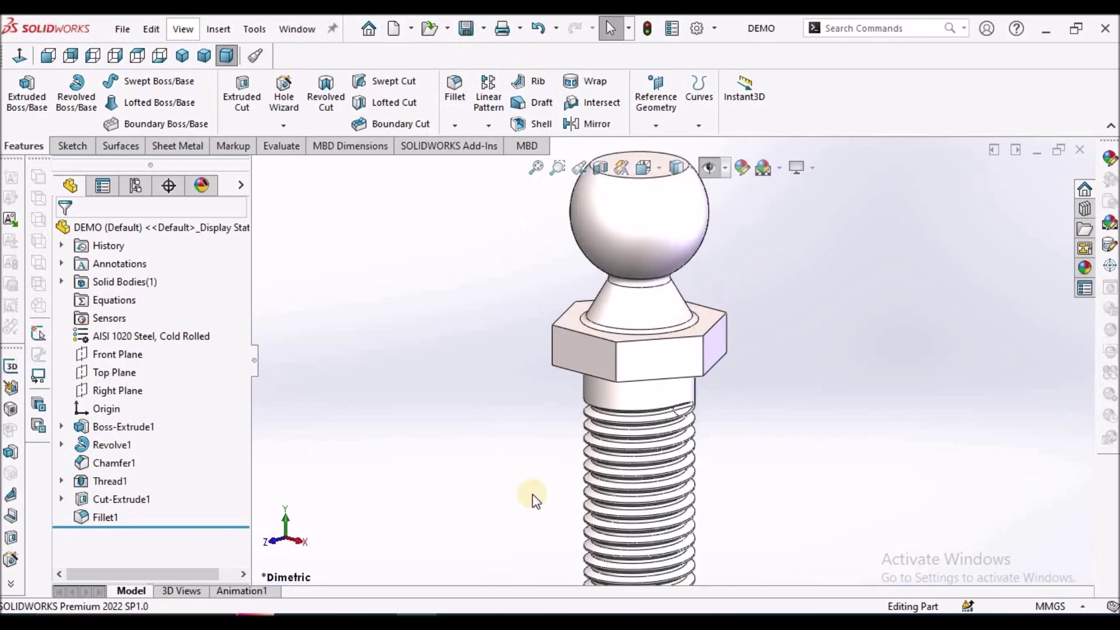
mouse_move(444, 609)
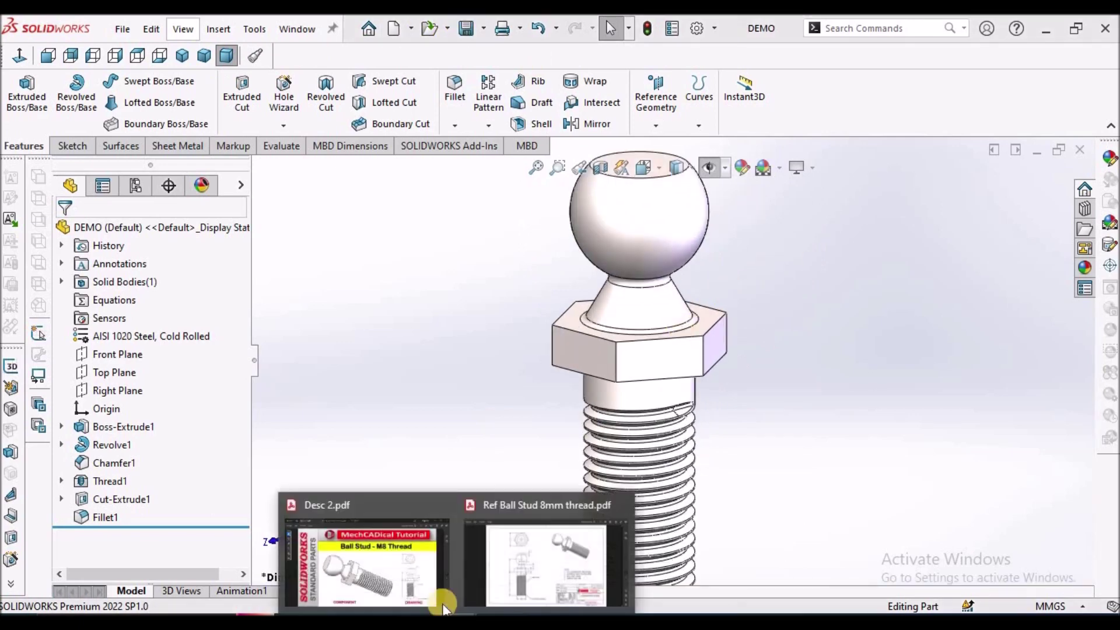
left_click(397, 582)
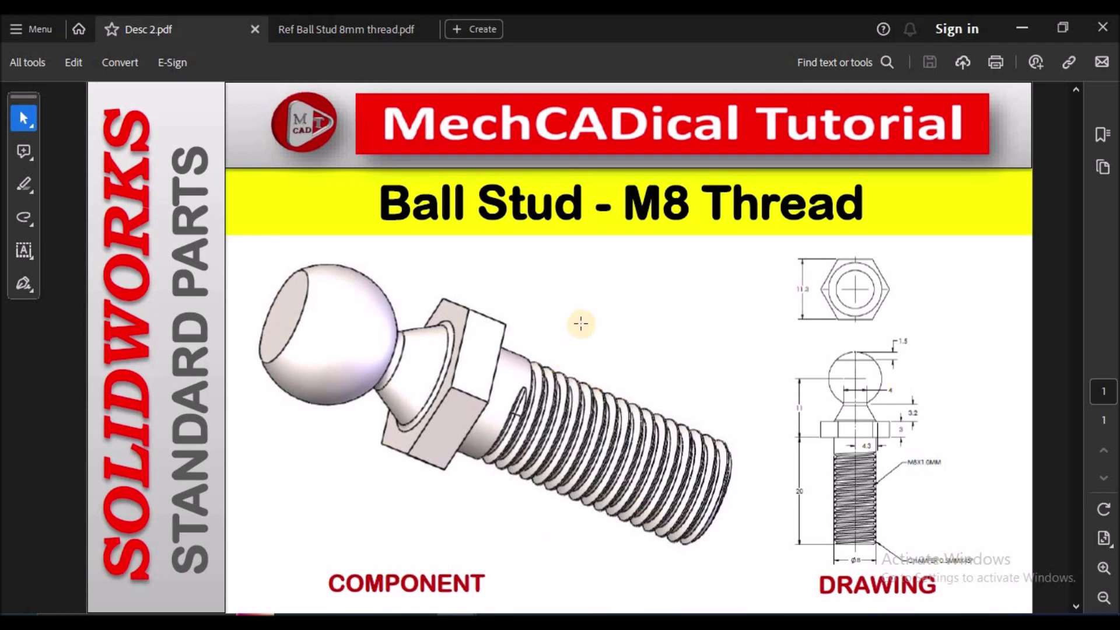